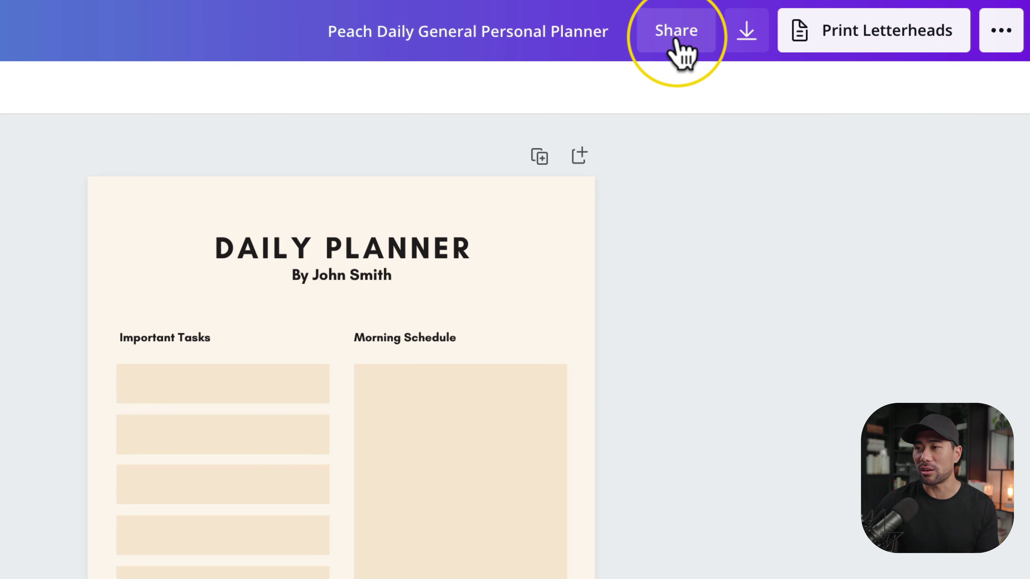
# - Copy a 'Share a link to use as template' link for the Daily Planner design
pyautogui.click(834, 17)
pyautogui.click(507, 350)
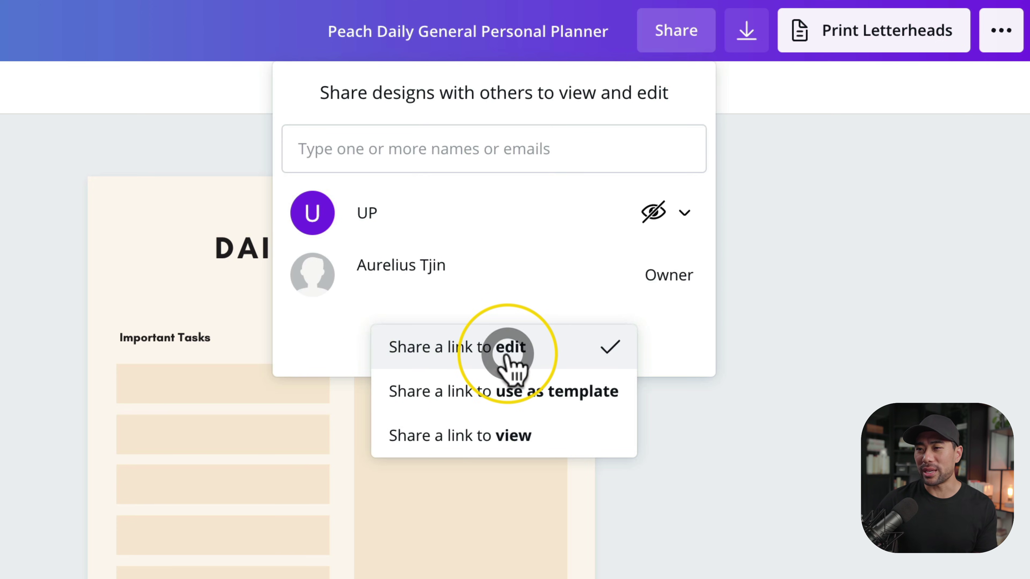
pyautogui.click(547, 392)
pyautogui.click(634, 353)
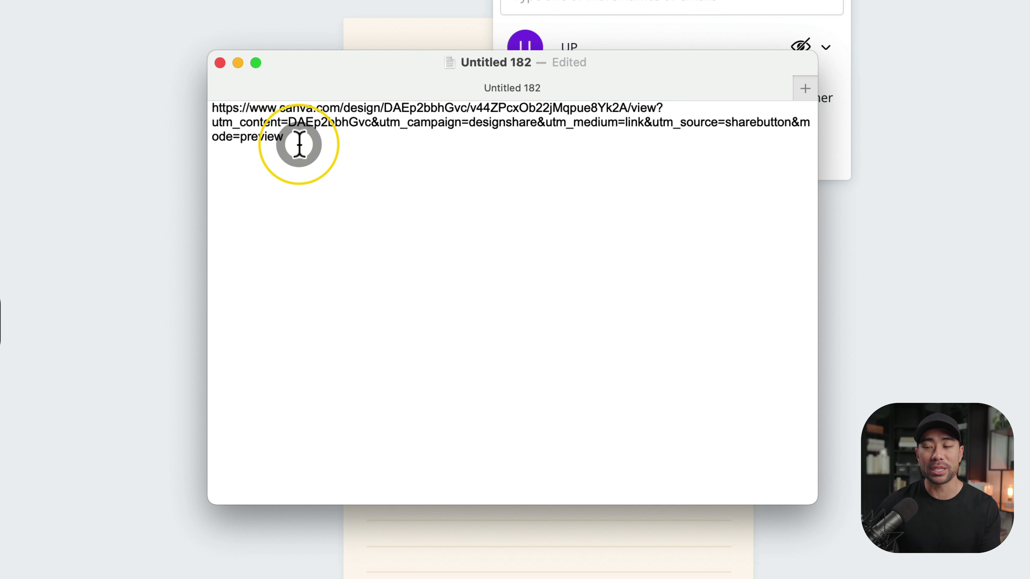
# - Select the entire pasted Canva template URL in TextEdit
pyautogui.moveTo(299, 145); pyautogui.dragTo(214, 86)
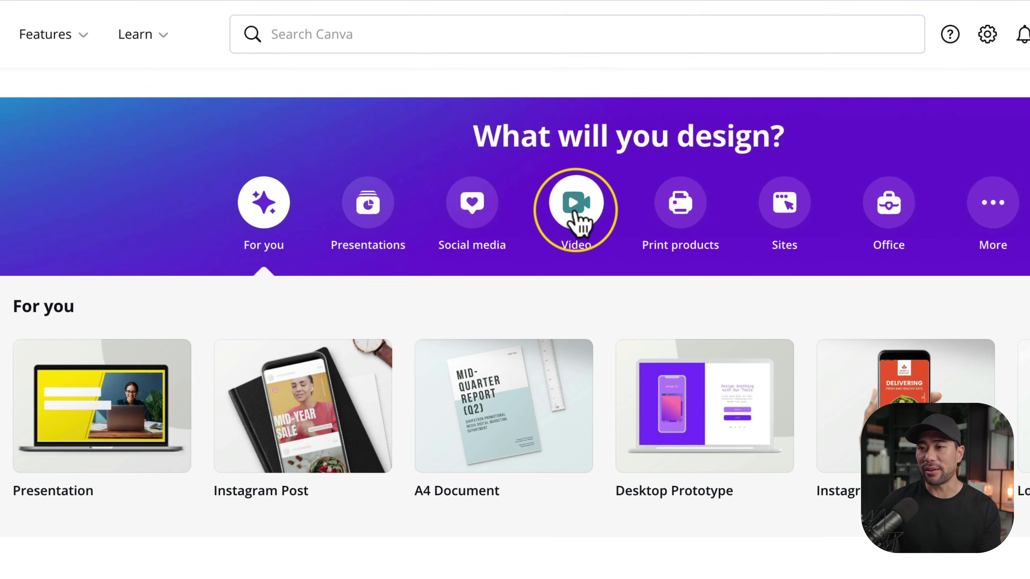
# - Search 'video' and create a blank 1080p Video design
pyautogui.click(365, 34)
pyautogui.write('video')
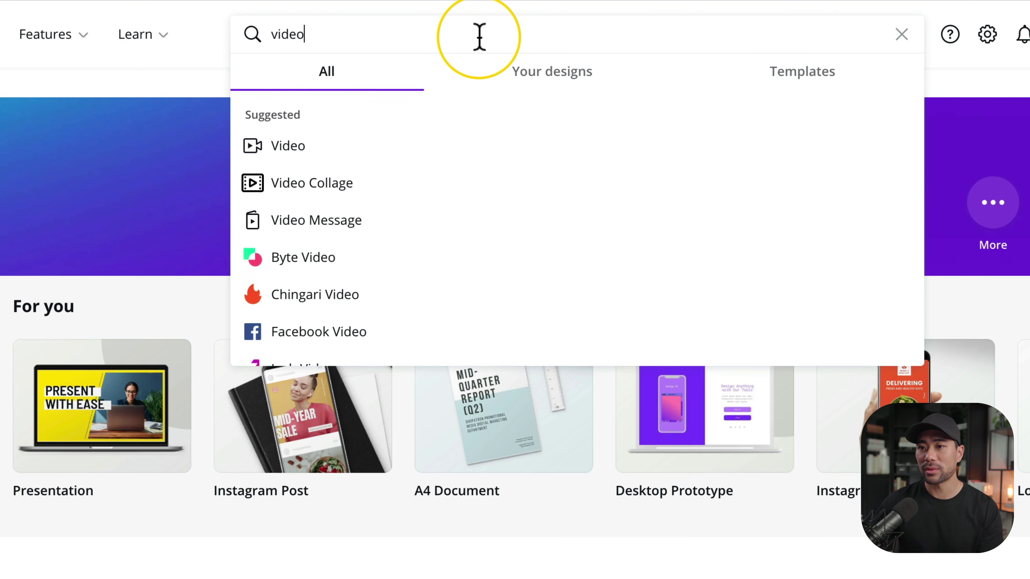
pyautogui.click(280, 150)
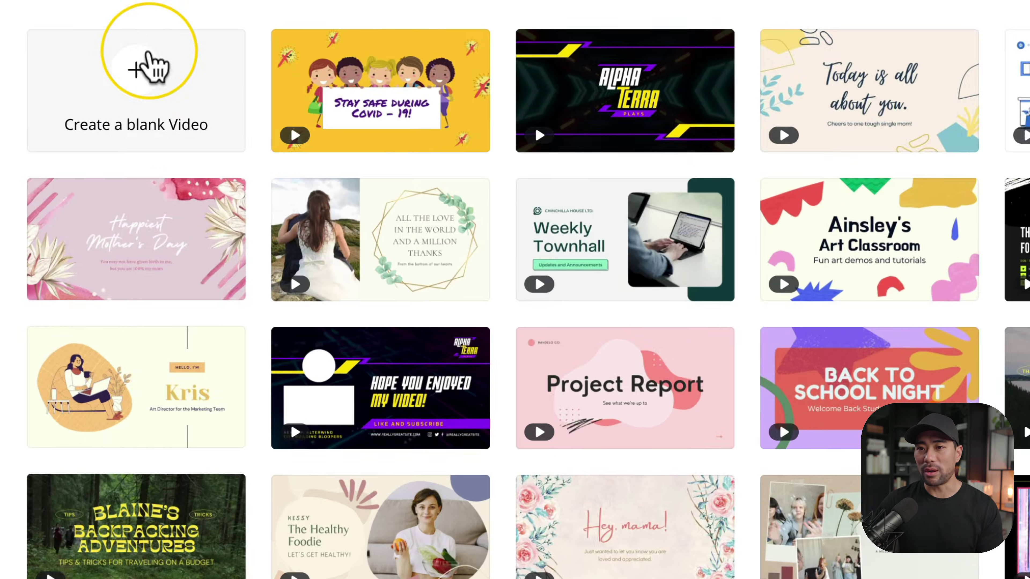
pyautogui.click(255, 188)
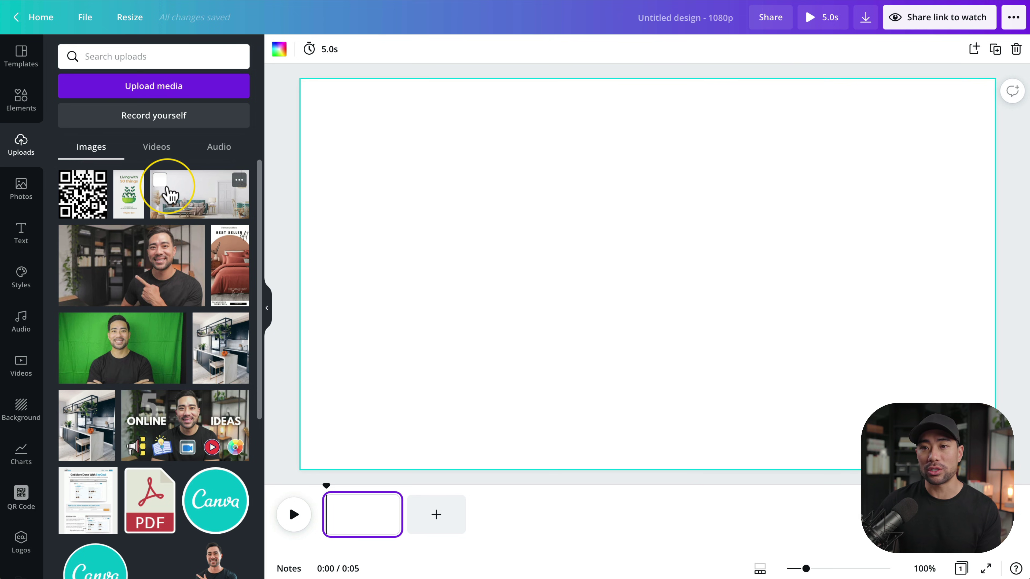
# - Place the 38.0s waterfall clip from Uploads and trim it to 15.2 seconds
pyautogui.click(156, 150)
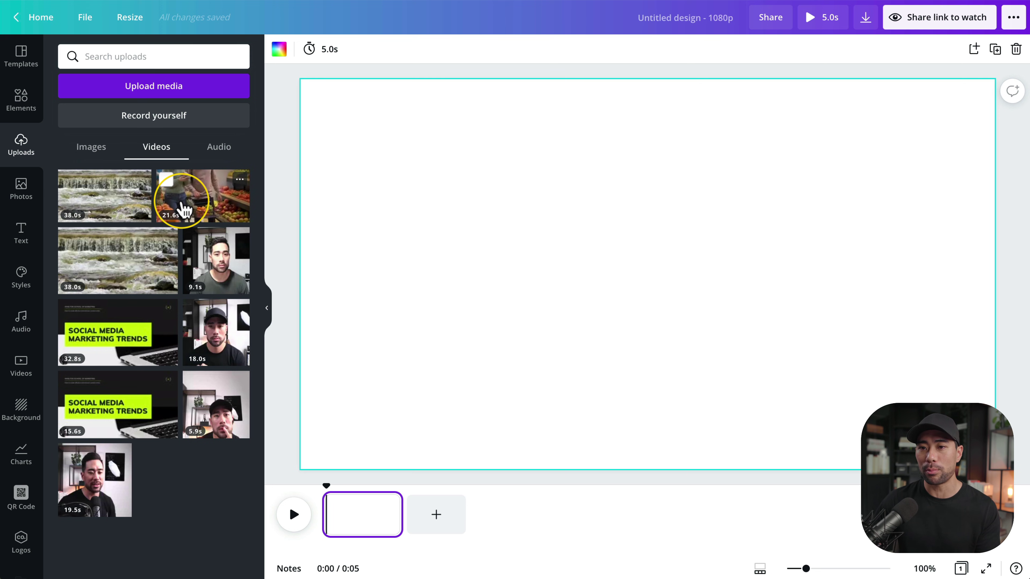
pyautogui.click(120, 209)
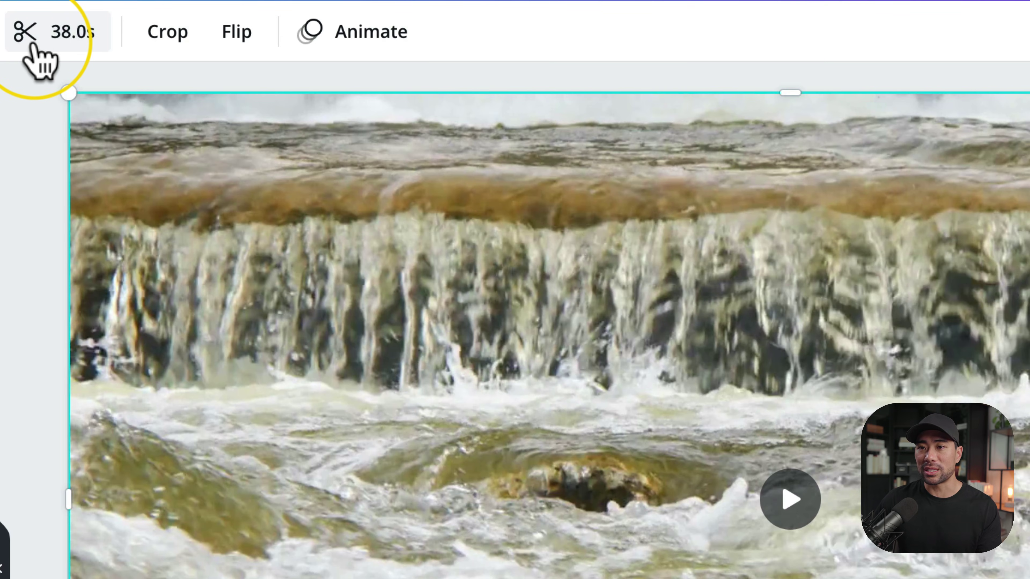
pyautogui.click(28, 41)
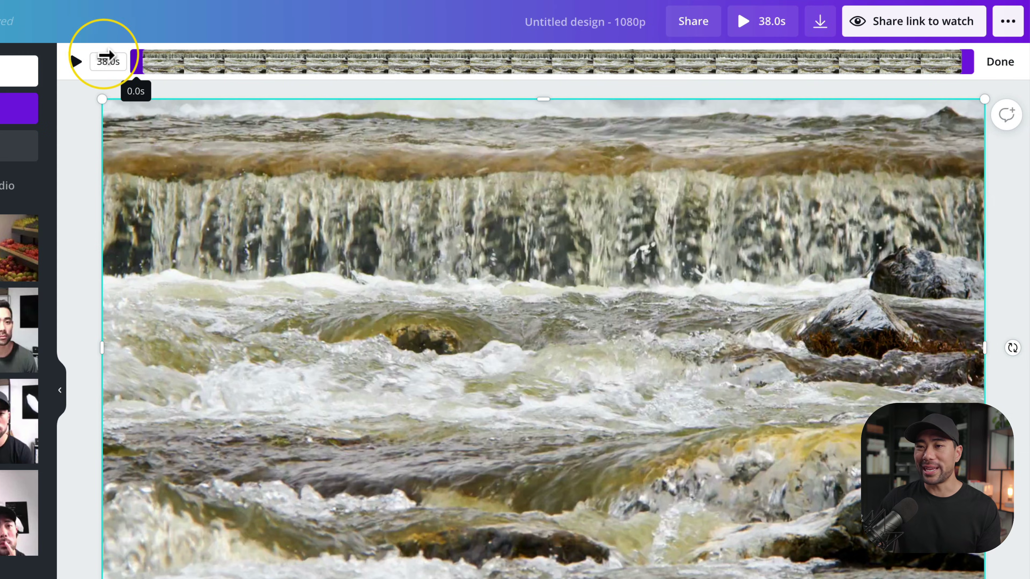
pyautogui.moveTo(143, 51); pyautogui.dragTo(349, 51)
pyautogui.moveTo(273, 75); pyautogui.dragTo(352, 76)
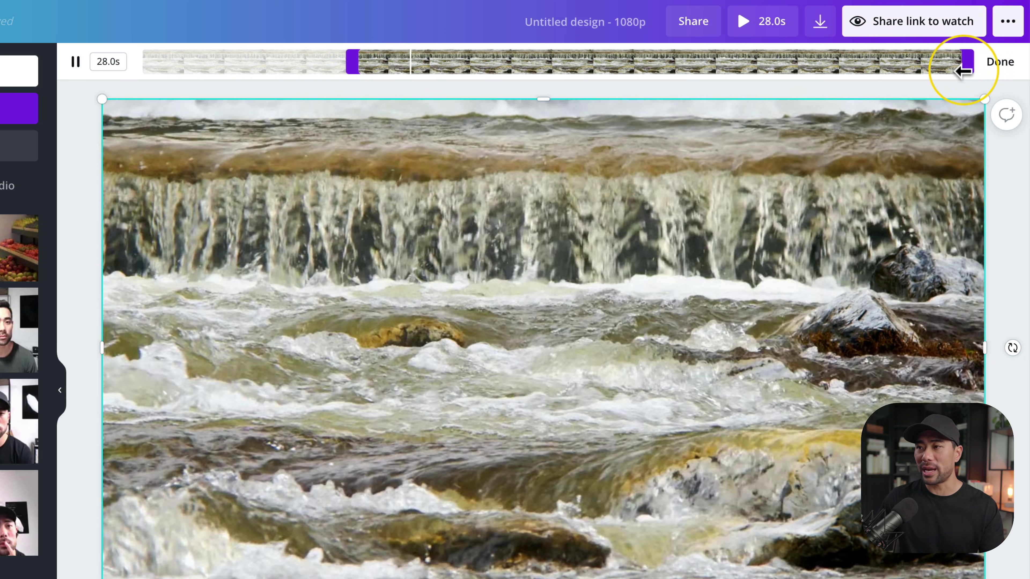
pyautogui.moveTo(967, 62); pyautogui.dragTo(693, 63)
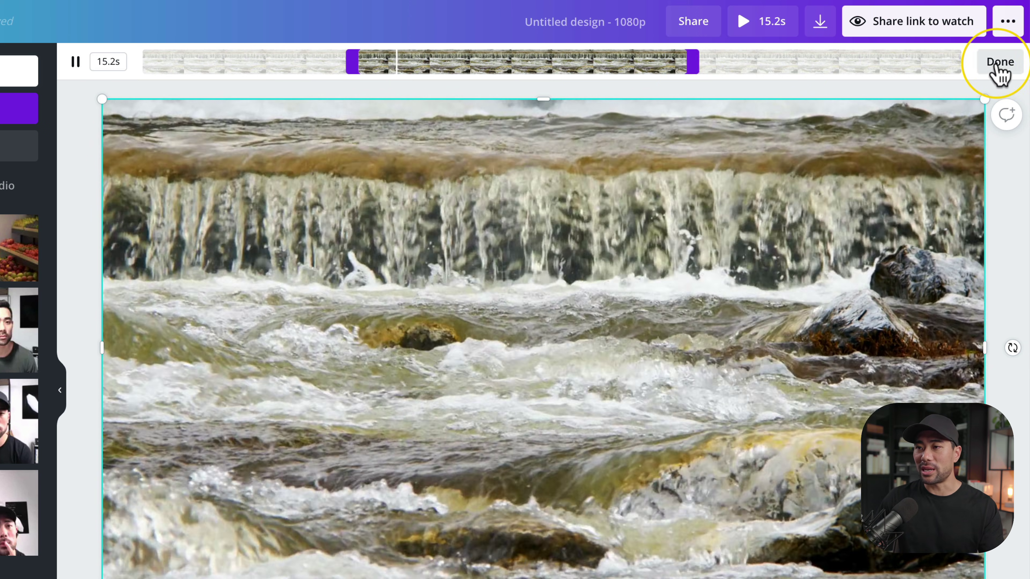
pyautogui.click(999, 62)
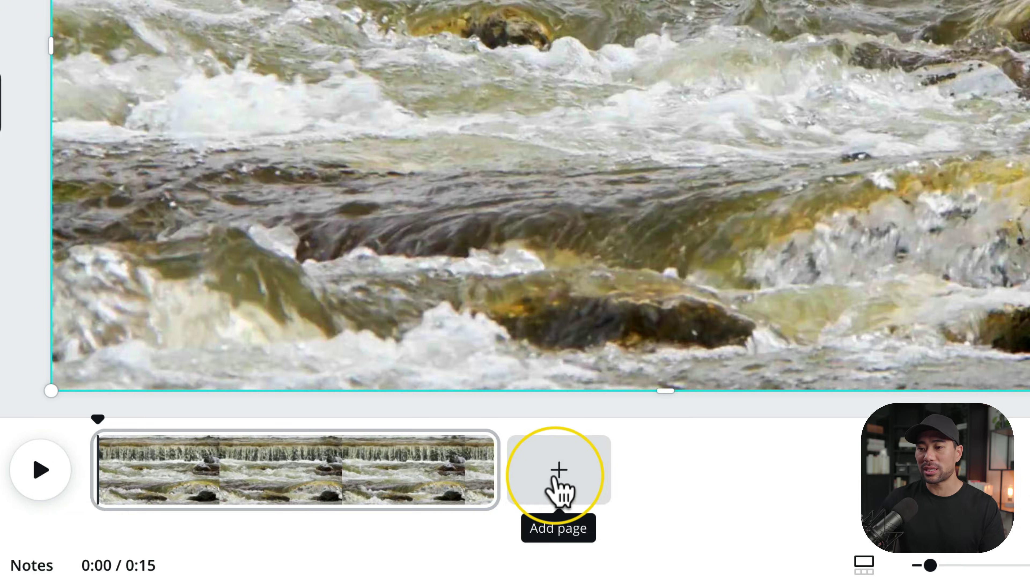
# - Add a page with the 21.6s grocery clip, enlarged and cropped to fill the frame
pyautogui.click(555, 487)
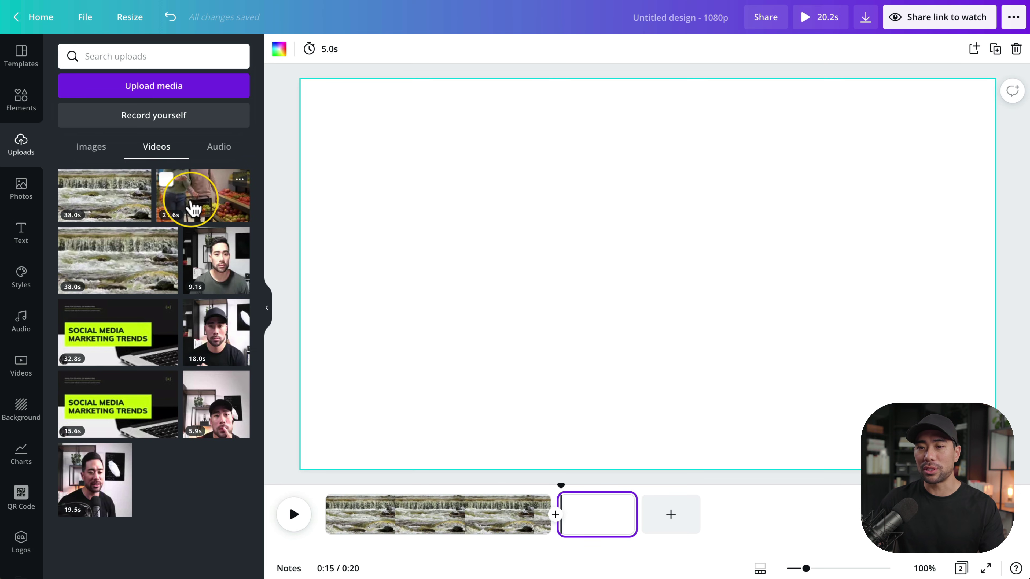
pyautogui.click(192, 207)
pyautogui.moveTo(368, 115); pyautogui.dragTo(300, 78)
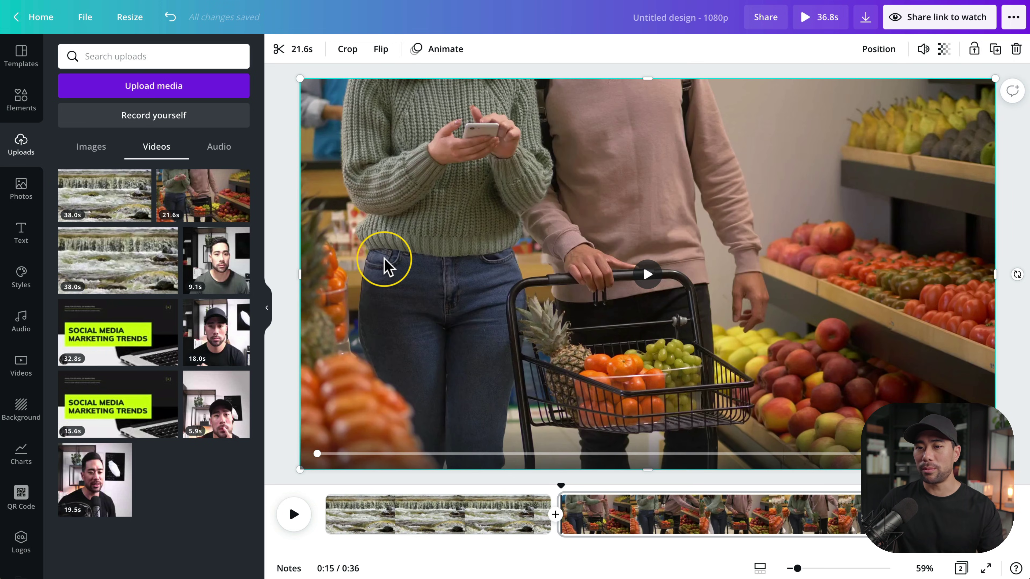
pyautogui.click(347, 49)
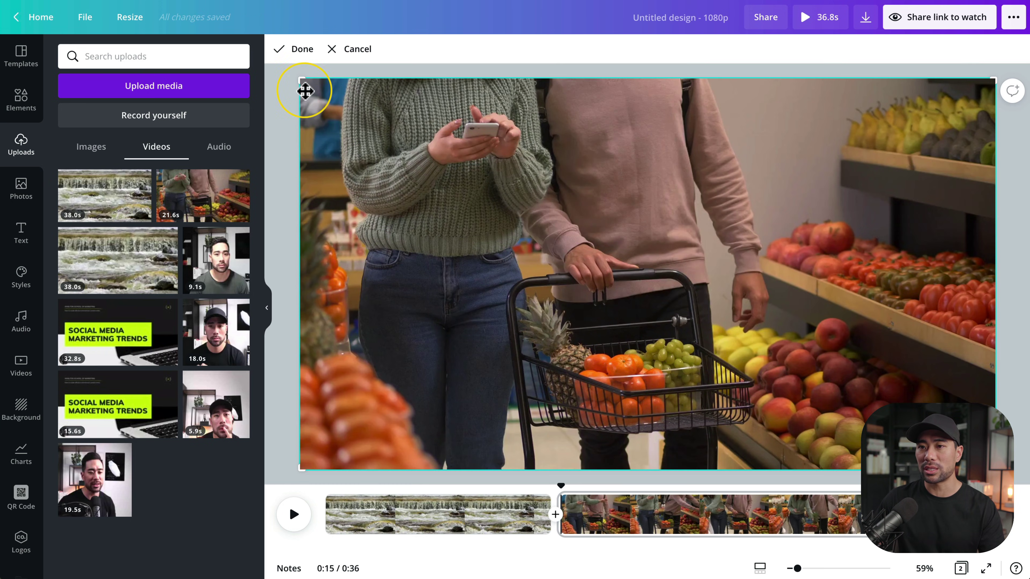
pyautogui.moveTo(300, 79); pyautogui.dragTo(641, 259)
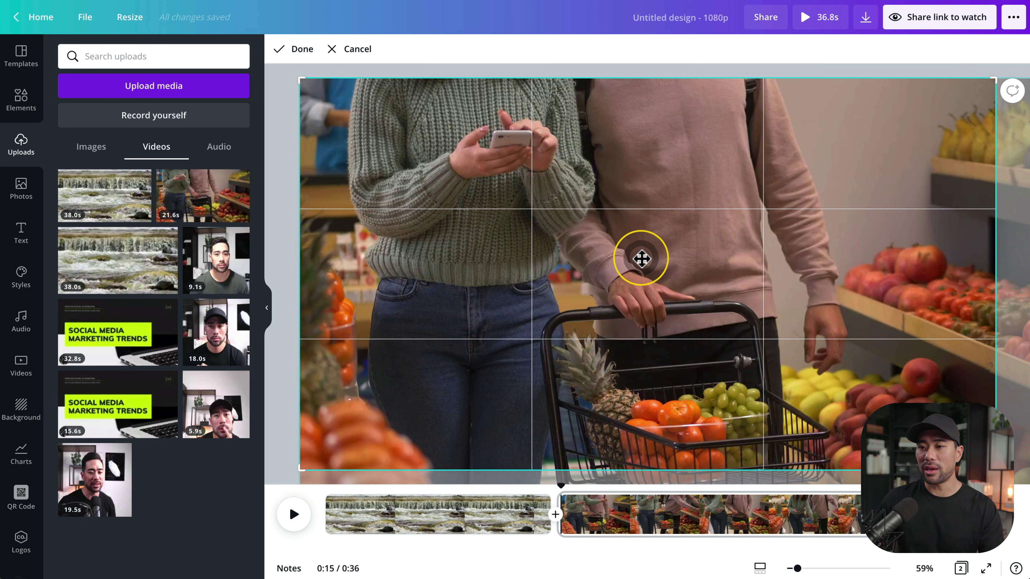
pyautogui.click(276, 51)
pyautogui.click(471, 371)
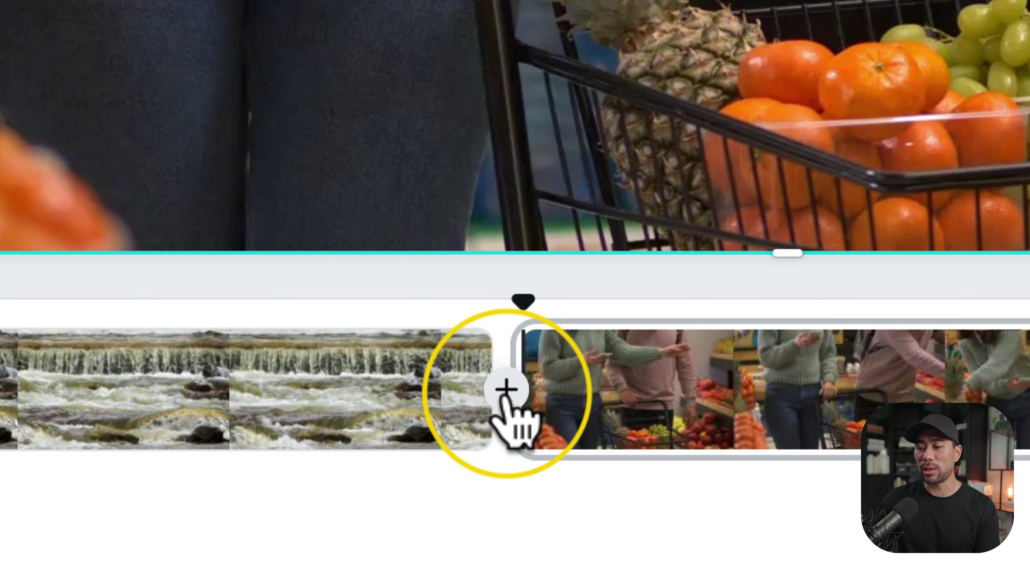
# - Insert a Dissolve transition between the two clips and preview it in playback
pyautogui.moveTo(500, 411)
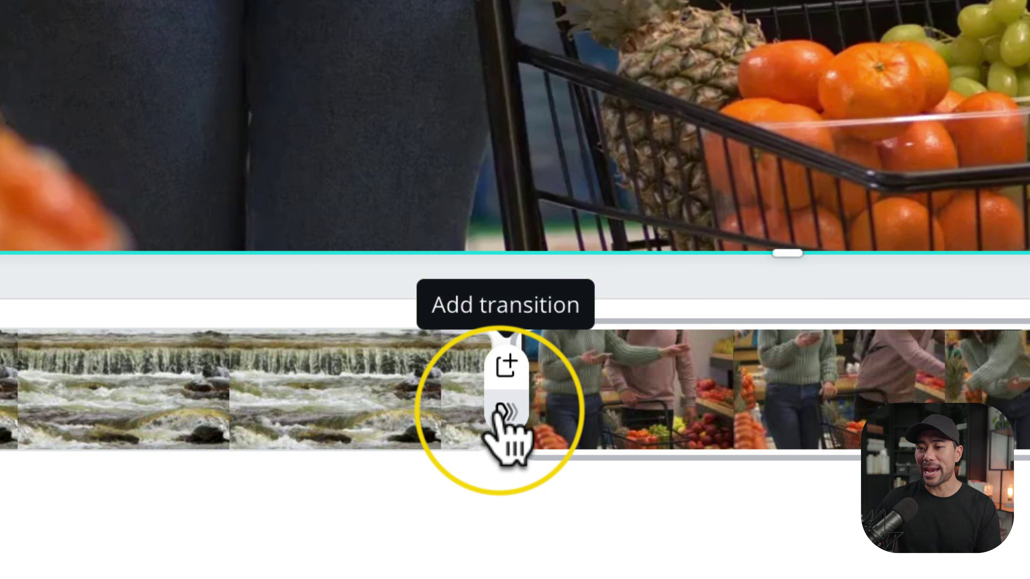
pyautogui.click(500, 411)
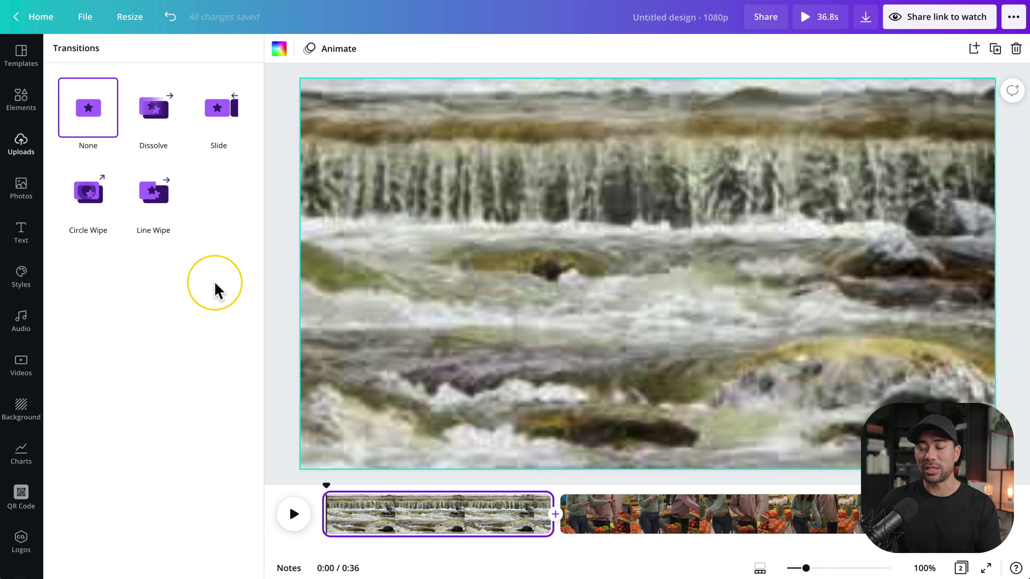
pyautogui.click(151, 122)
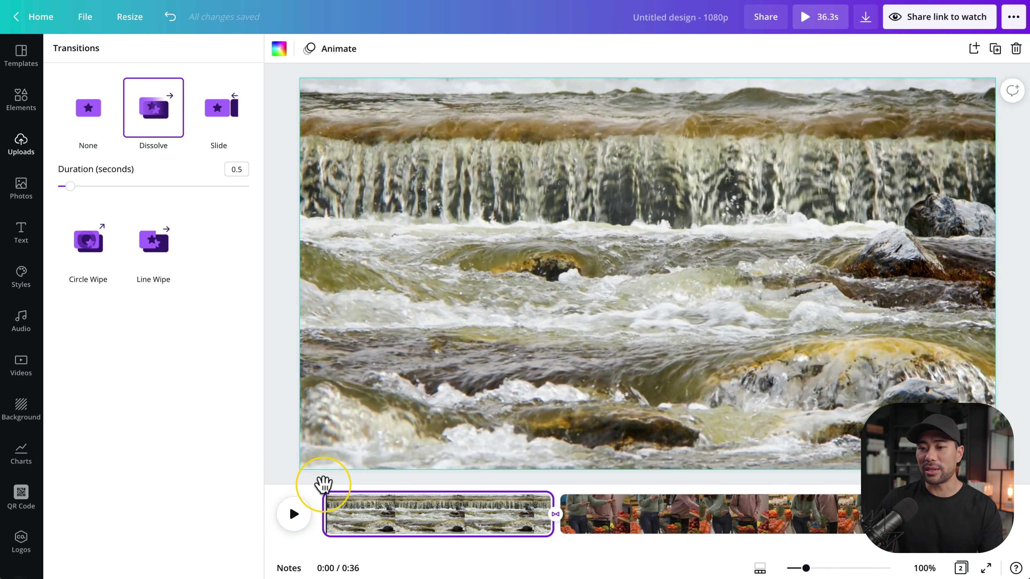
pyautogui.moveTo(323, 484); pyautogui.dragTo(530, 487)
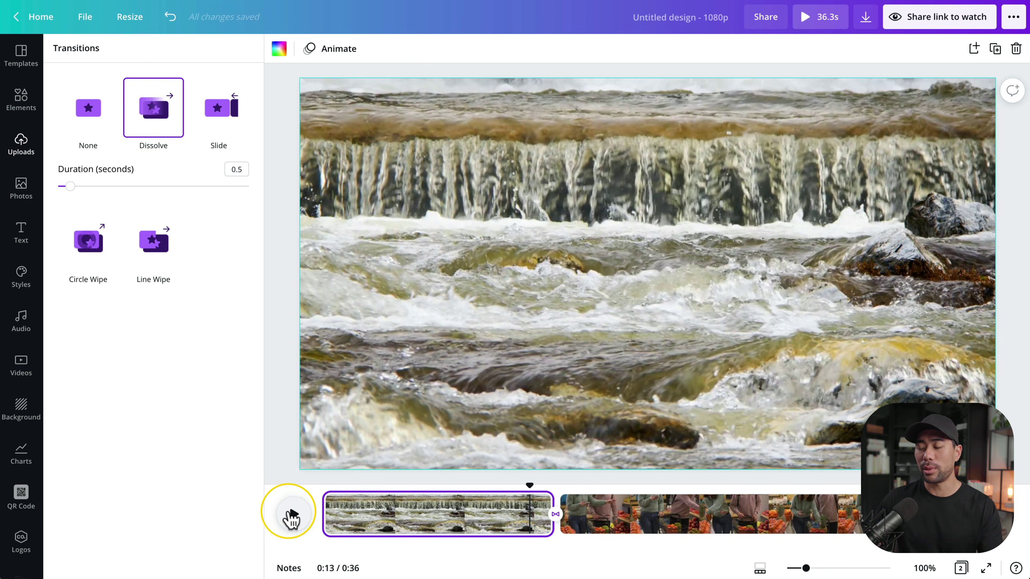
pyautogui.click(290, 516)
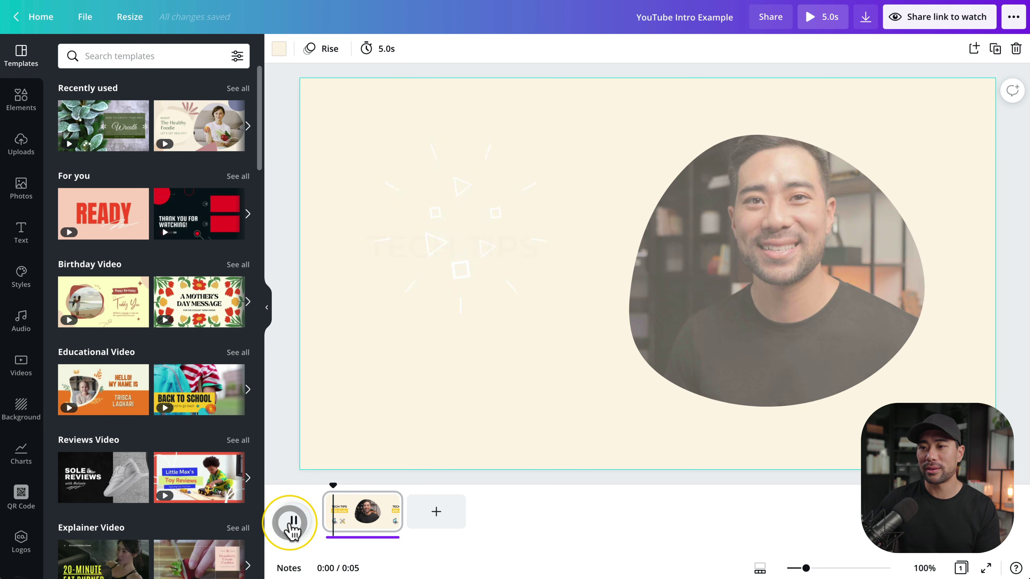
# - Pause the YouTube Intro Example playback
pyautogui.click(437, 383)
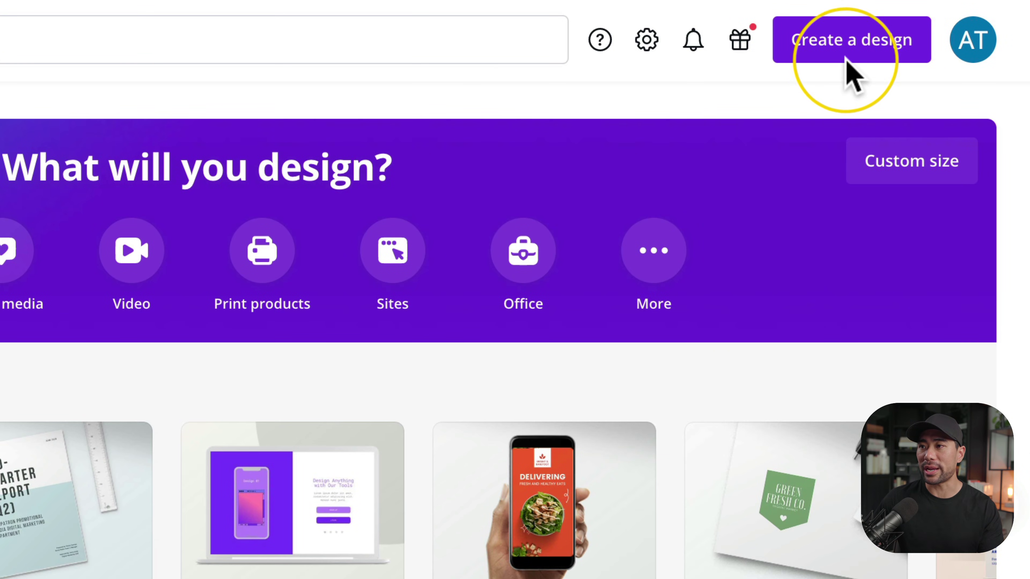
# - Create a 1920 × 1080 presentation and apply all 25 New Fashion Collection template pages
pyautogui.click(888, 39)
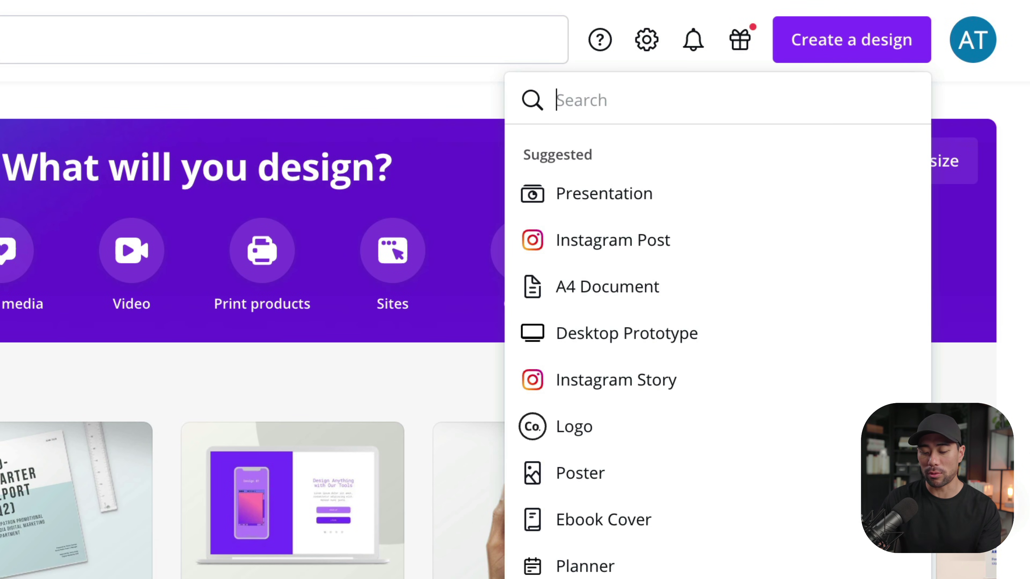
pyautogui.write('presentation')
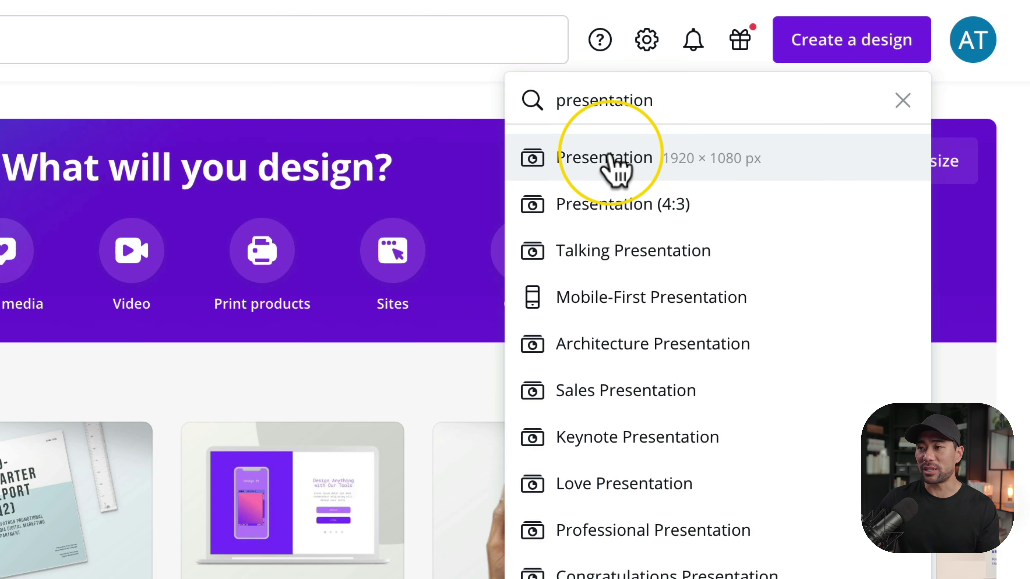
pyautogui.click(611, 158)
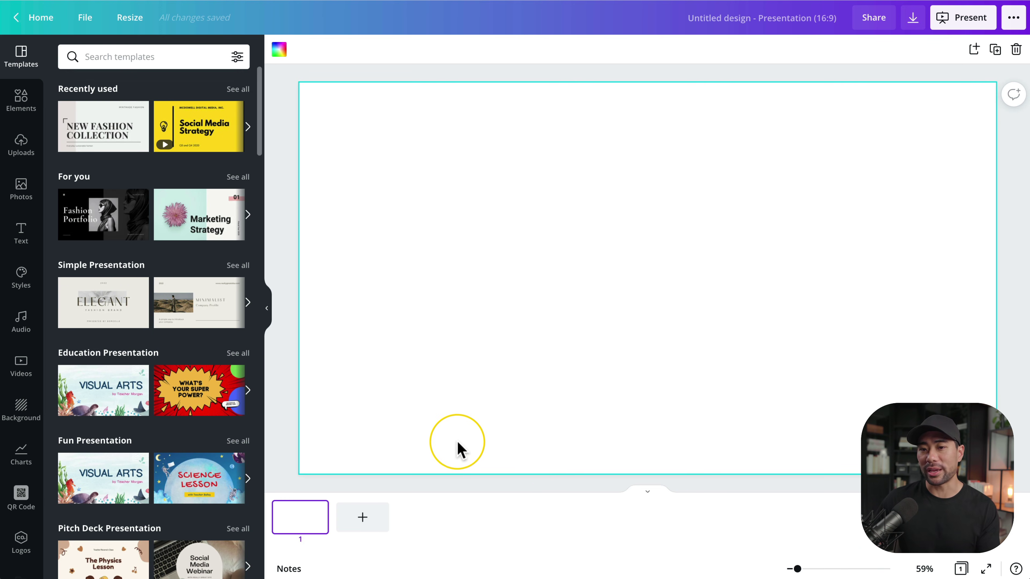
pyautogui.click(99, 133)
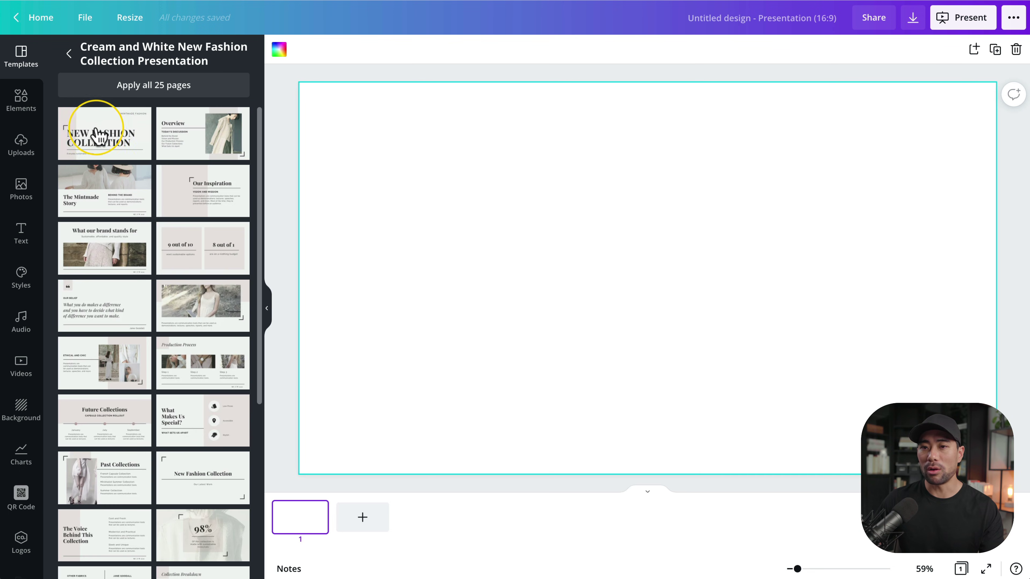
pyautogui.click(154, 97)
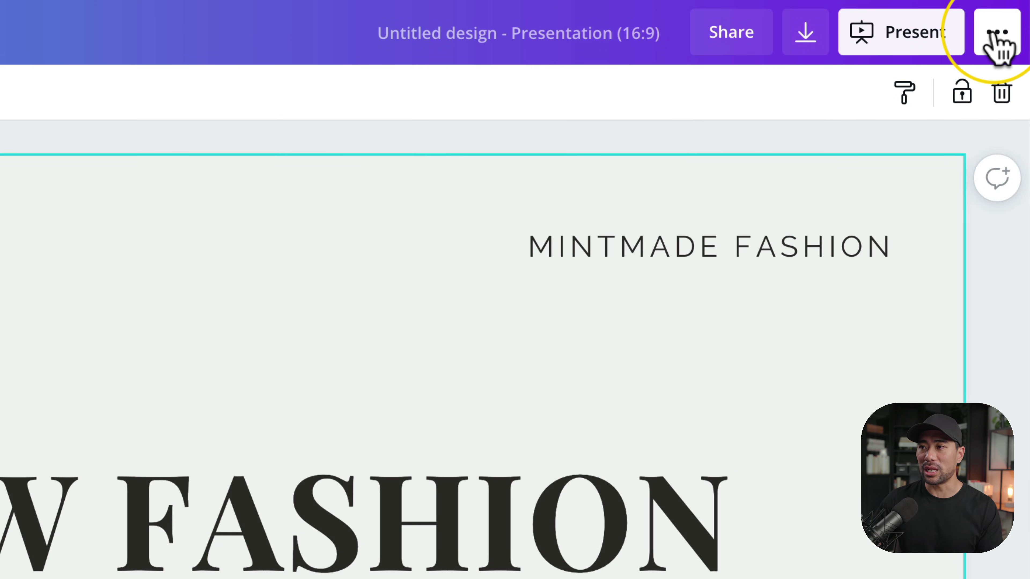
# - Enter the Present and record studio, switching the camera to None then back to FaceTime HD
pyautogui.click(993, 36)
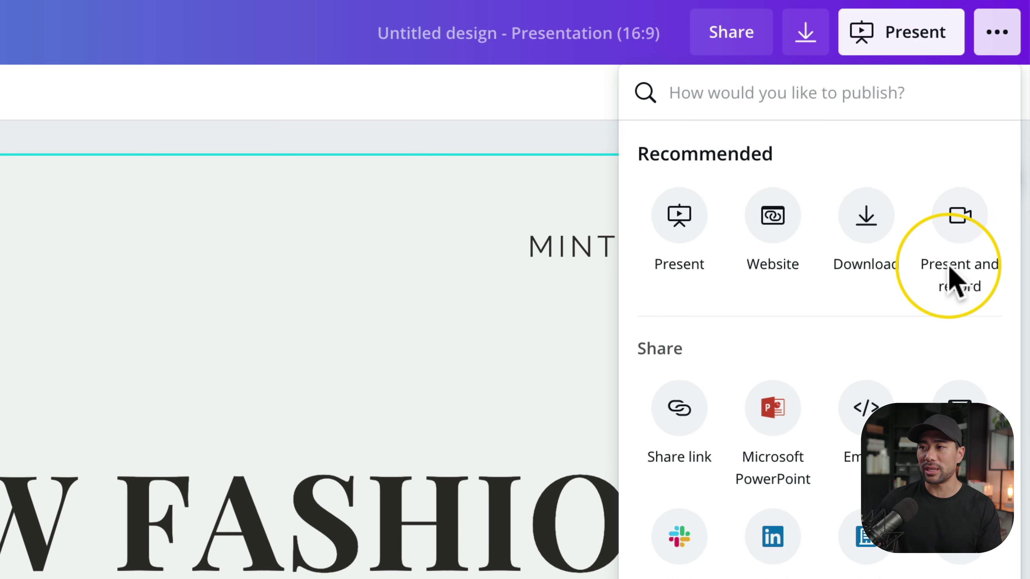
pyautogui.click(959, 219)
pyautogui.click(875, 393)
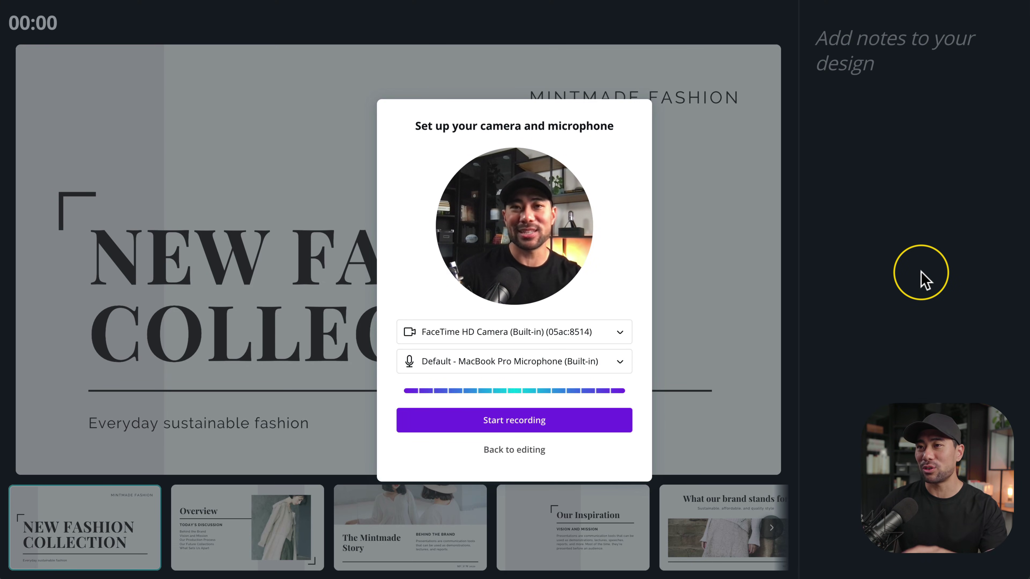
pyautogui.click(574, 331)
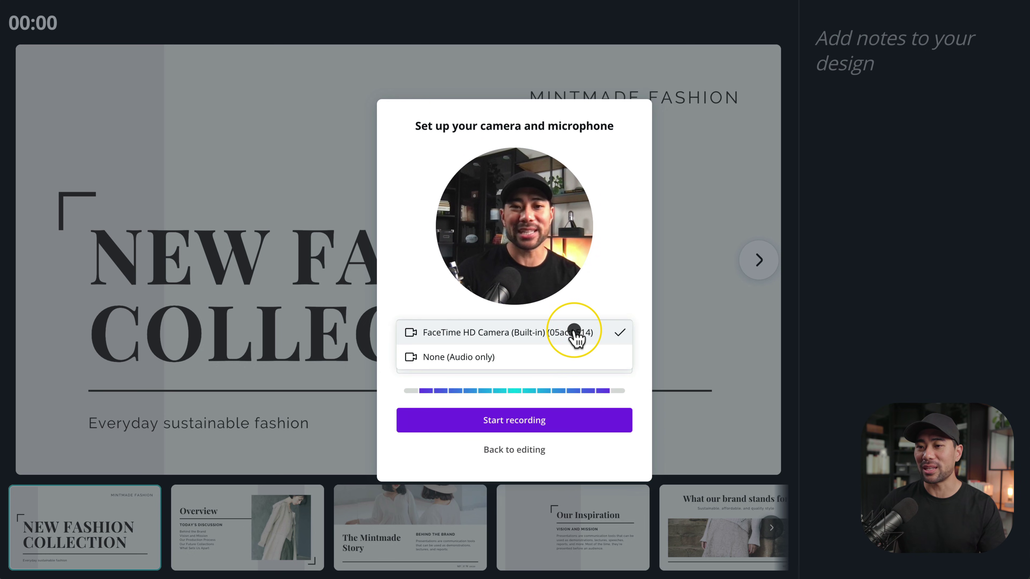
pyautogui.click(458, 357)
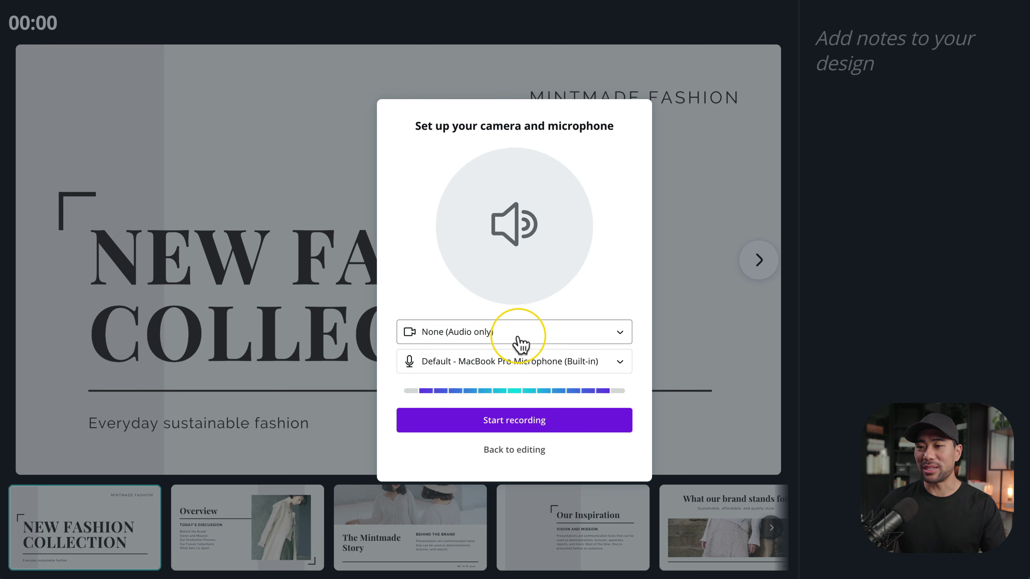
pyautogui.click(521, 340)
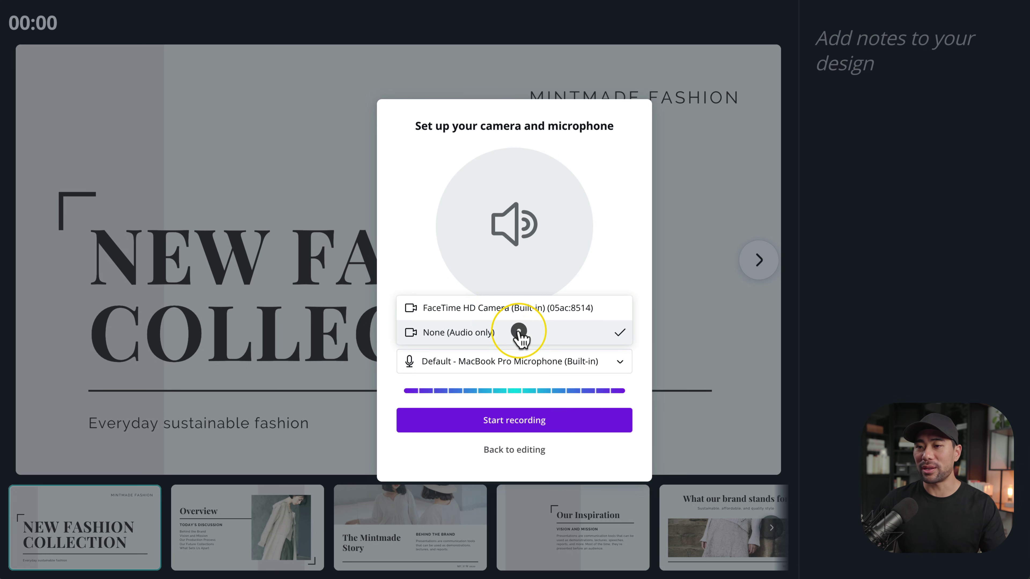
pyautogui.click(506, 313)
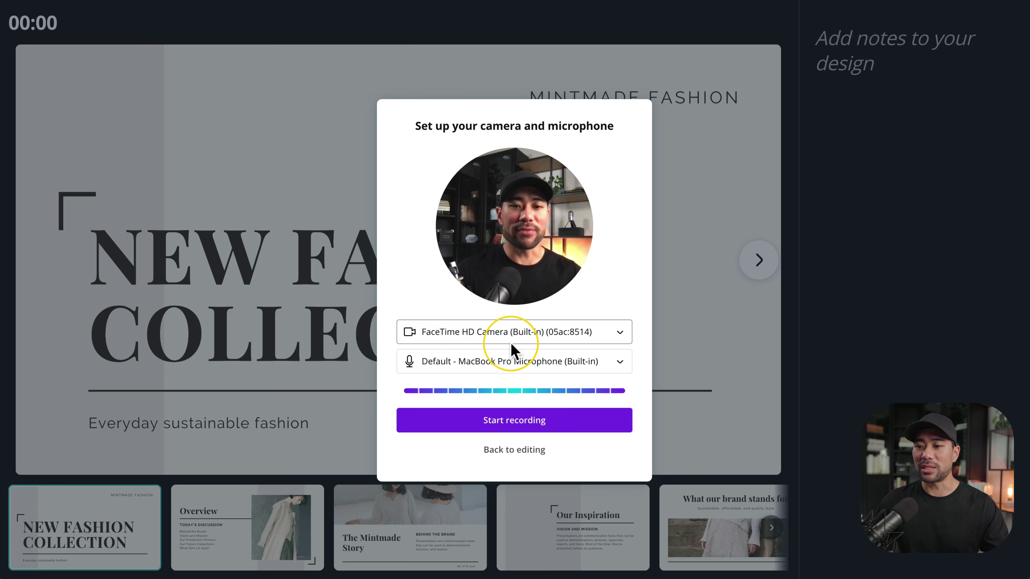
# - Record the presentation with widened speaker notes, then end and upload the recording
pyautogui.click(504, 421)
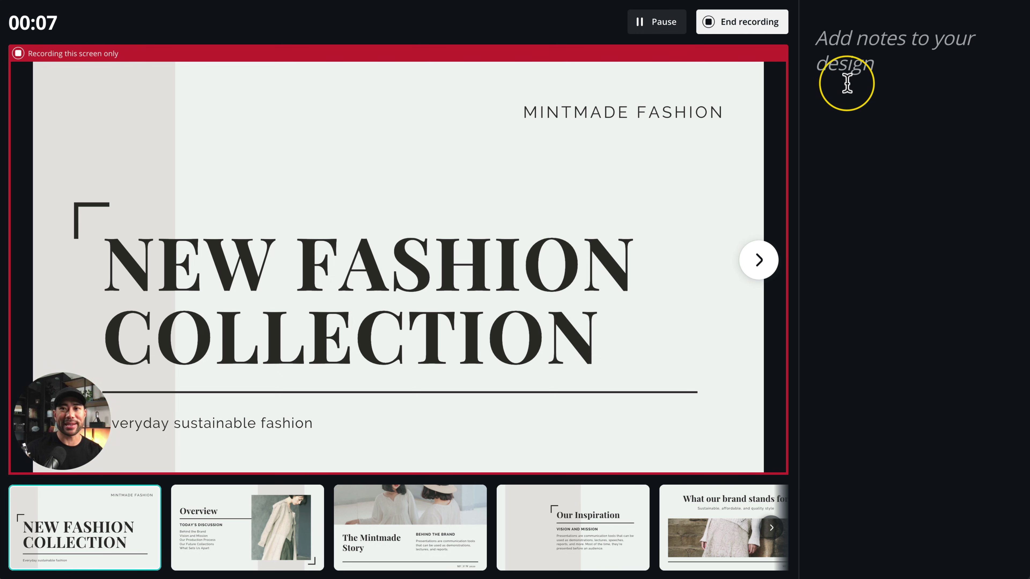
pyautogui.click(859, 77)
pyautogui.moveTo(802, 260)
pyautogui.mouseDown()
pyautogui.moveTo(633, 263)
pyautogui.moveTo(789, 260)
pyautogui.mouseUp()
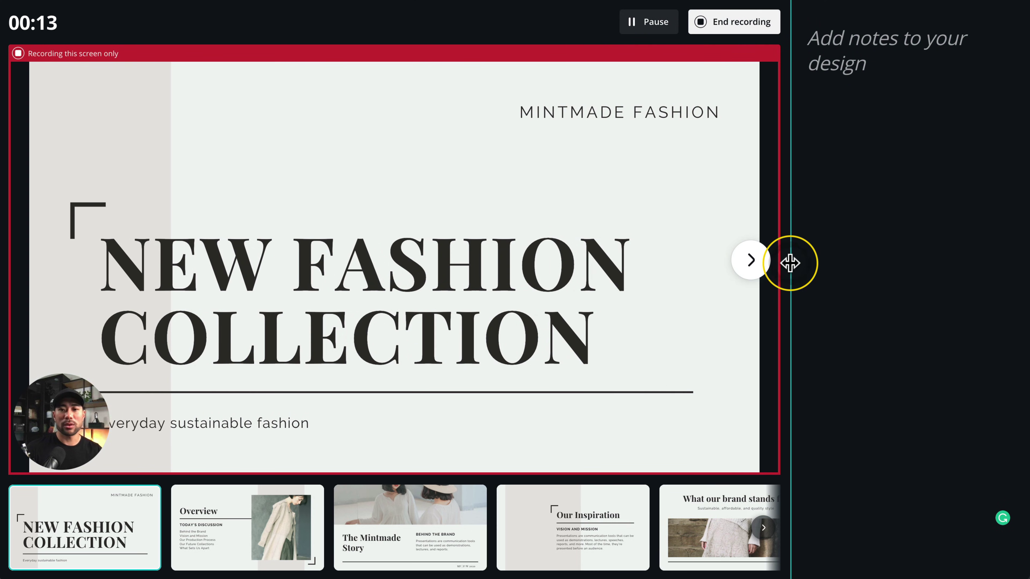
pyautogui.click(729, 28)
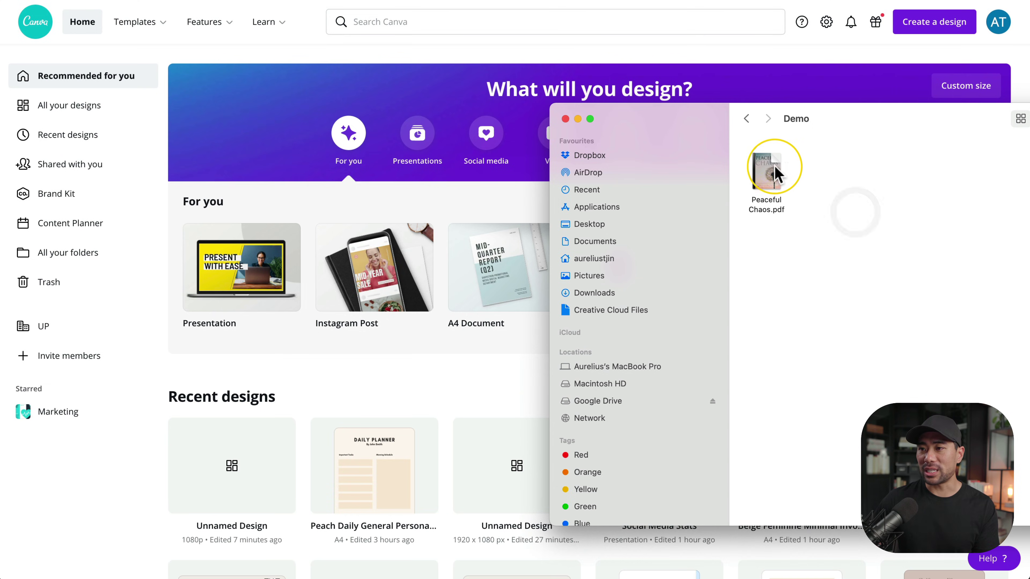
# - Drag Peaceful Chaos.pdf from Finder onto the Canva home page to upload it
pyautogui.moveTo(774, 172); pyautogui.dragTo(361, 317)
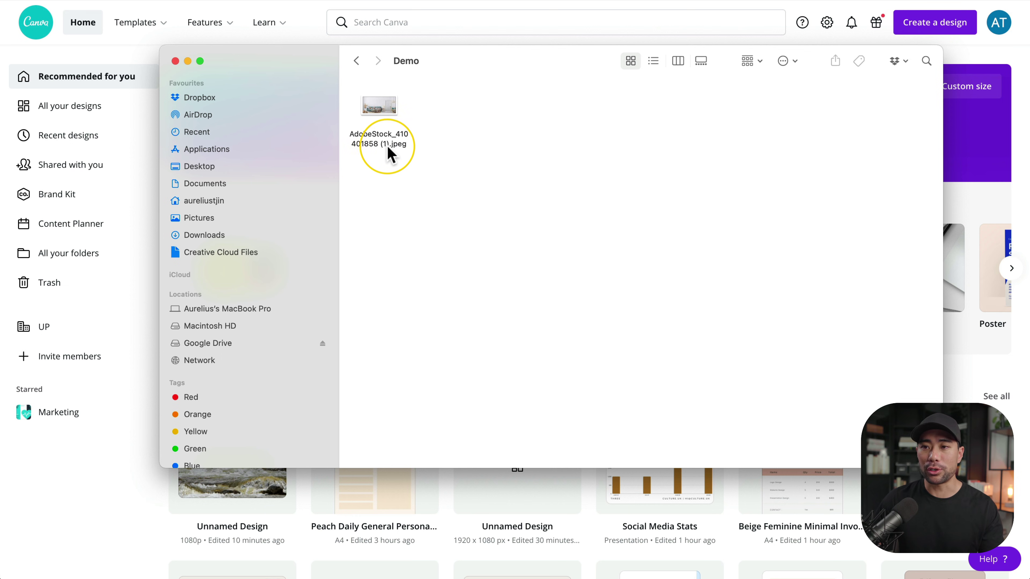
# - Quick Look the AdobeStock living-room jpeg at full size, then switch back to Canva
pyautogui.click(387, 146)
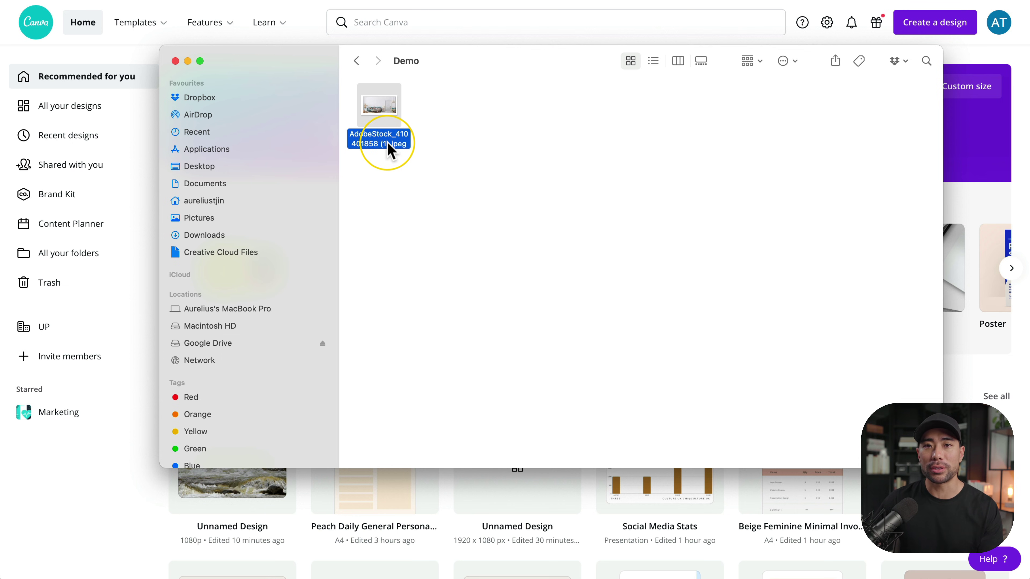
pyautogui.press('space')
pyautogui.moveTo(406, 188); pyautogui.dragTo(406, 155)
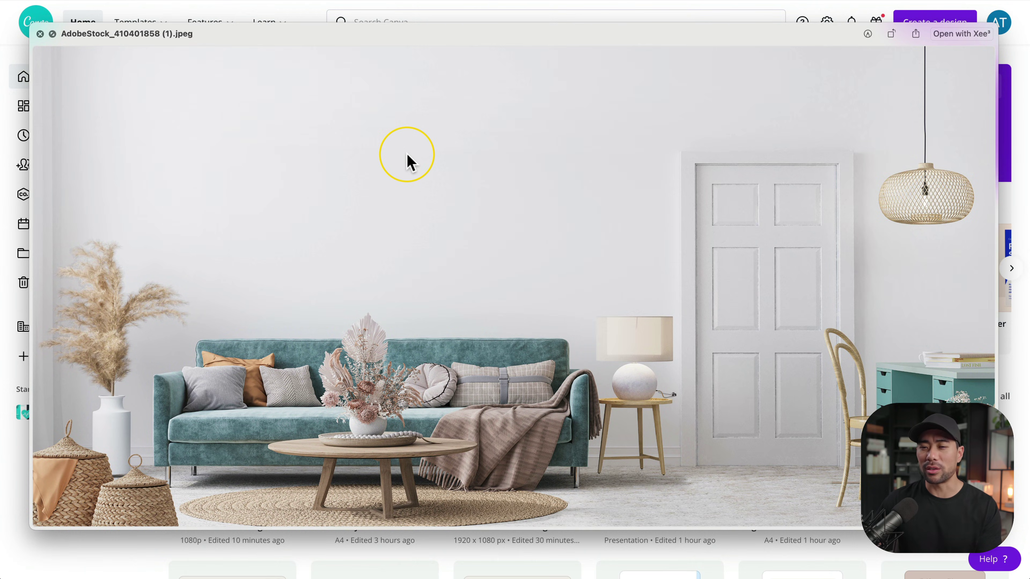
pyautogui.press('space')
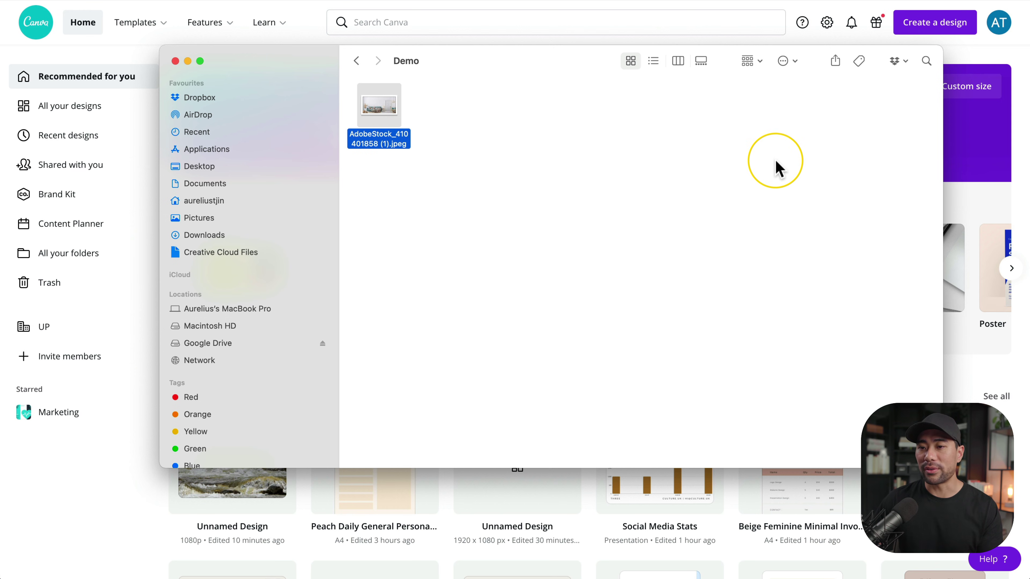
pyautogui.click(111, 503)
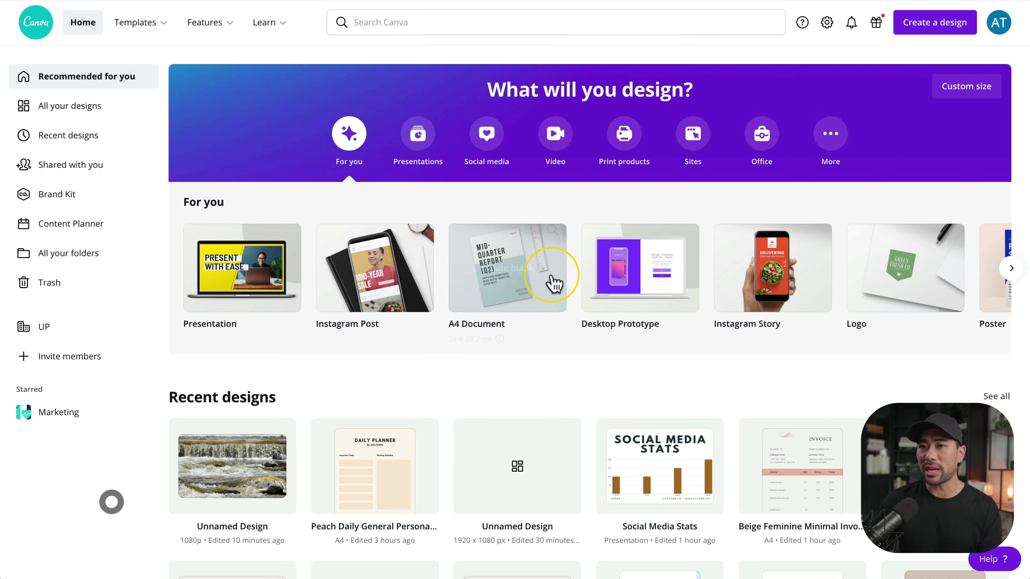
# - Create a custom 1920 × 1080 px design and drop the living-room photo onto its page
pyautogui.click(947, 30)
pyautogui.click(791, 353)
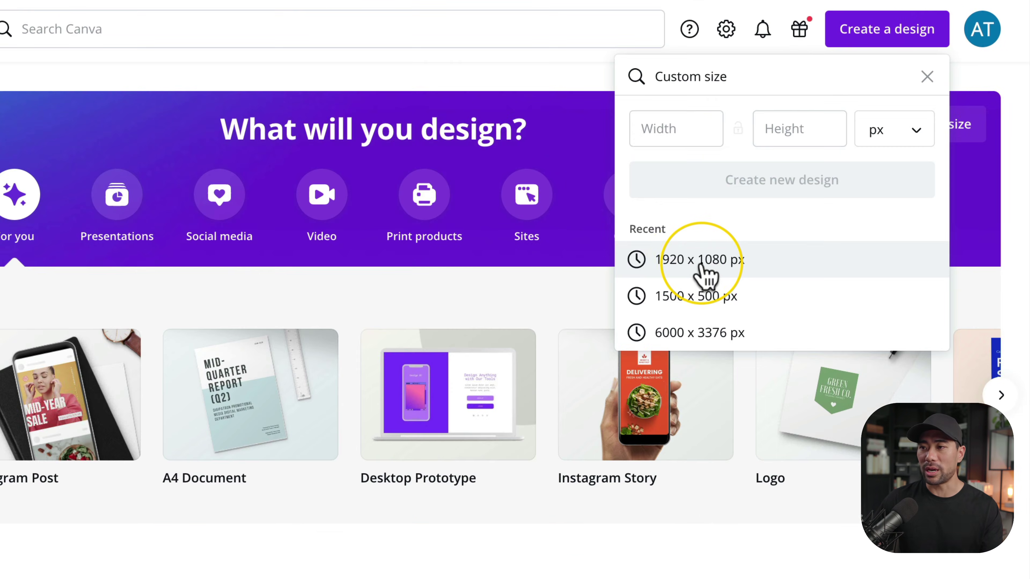
pyautogui.click(705, 276)
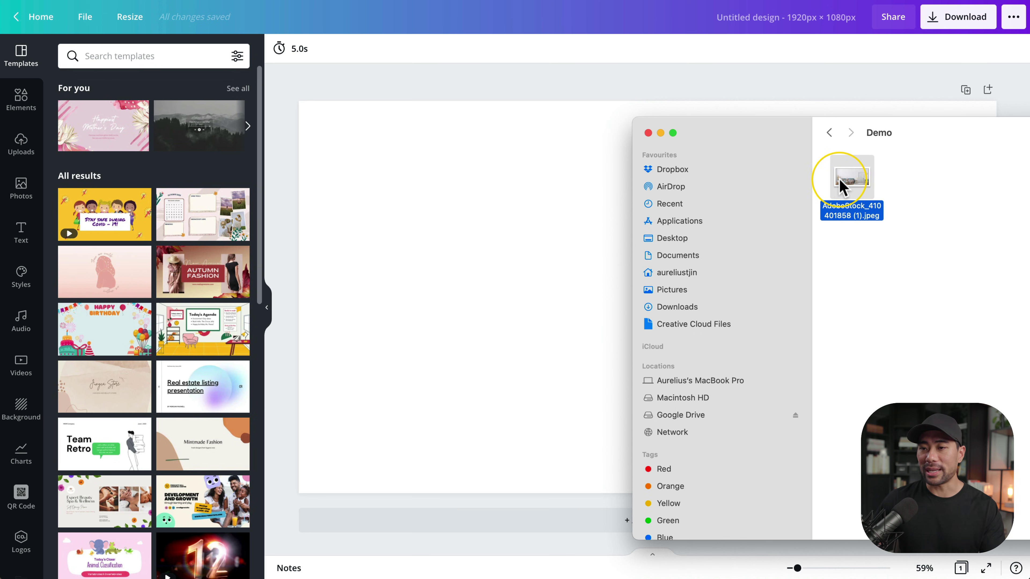
pyautogui.moveTo(834, 186); pyautogui.dragTo(422, 231)
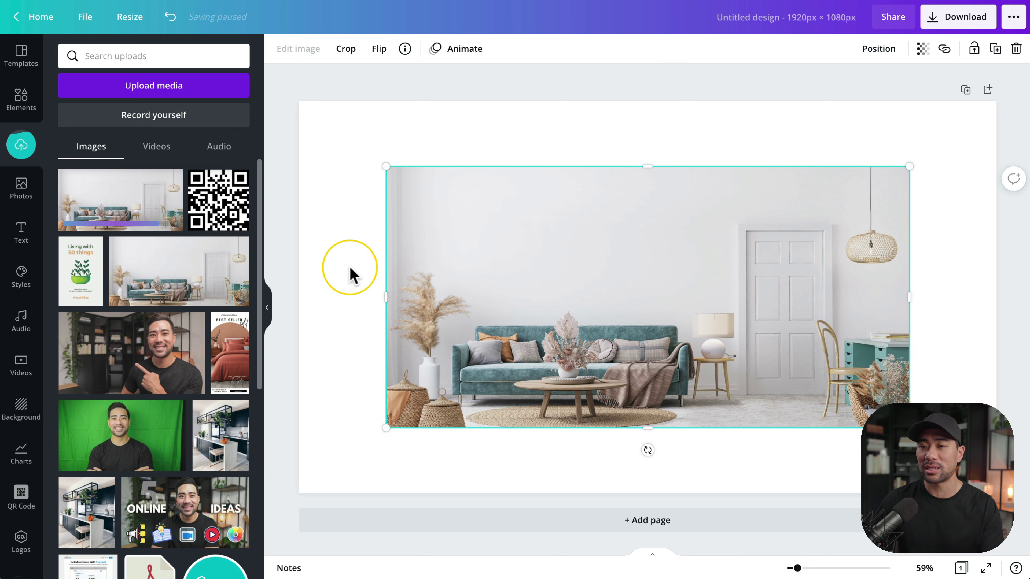
pyautogui.click(351, 275)
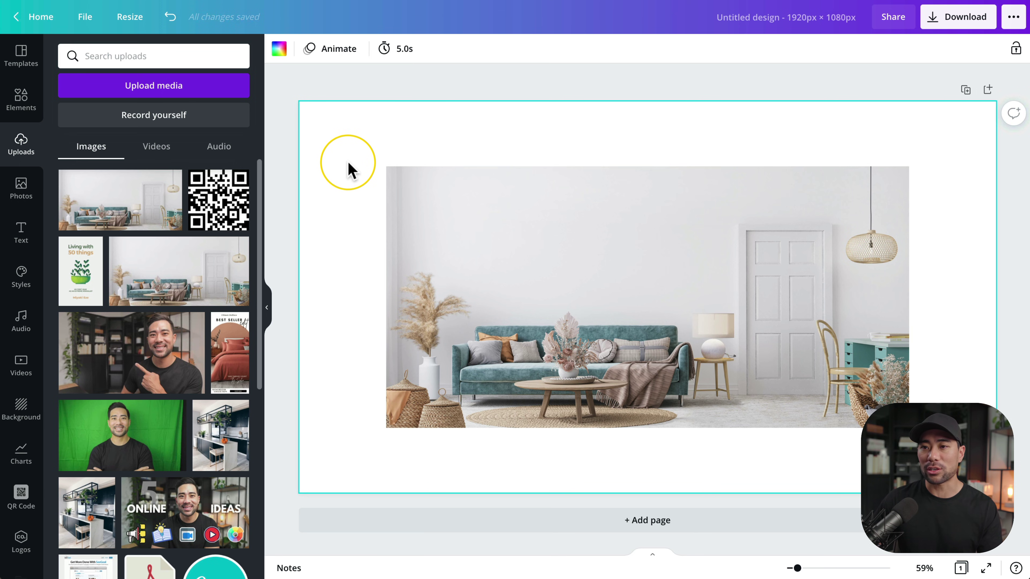
# - Open the page's Background colour picker to show the Photo Colors palette
pyautogui.click(322, 127)
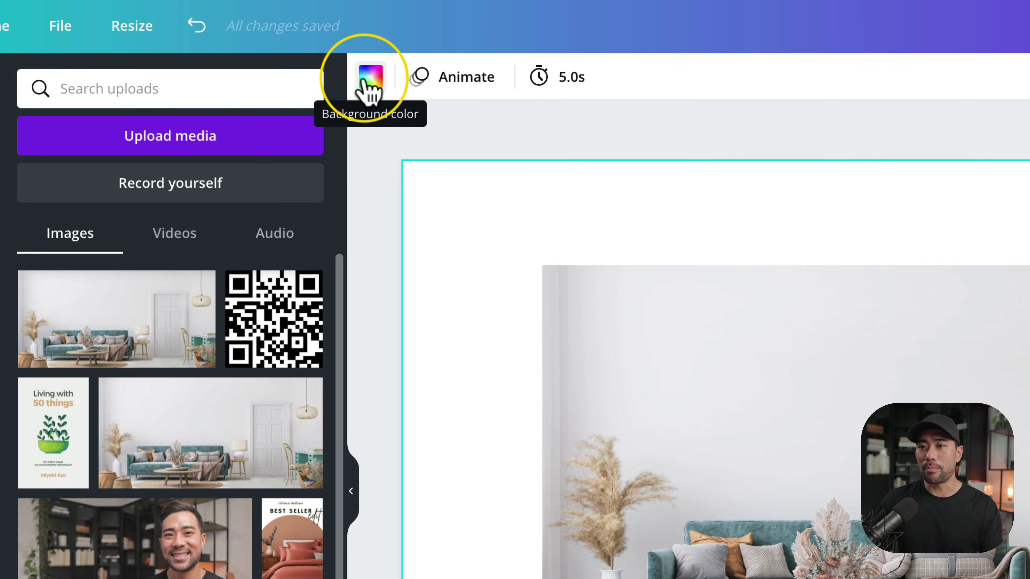
pyautogui.click(279, 49)
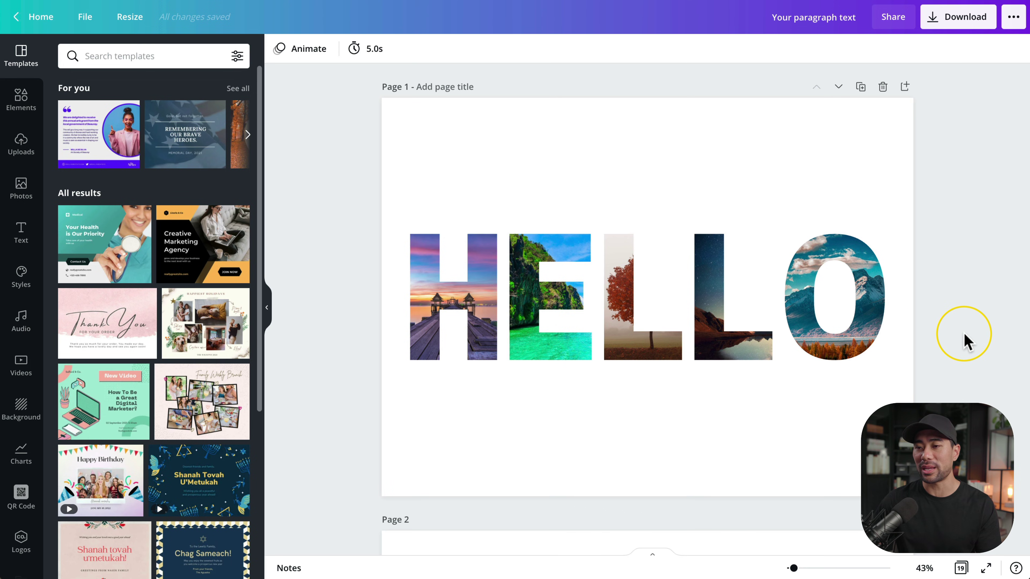
# - Scroll the text-effects design from Page 1 (HELLO) down to Page 19 (MINIMALIST)
pyautogui.scroll(-20, 963, 340)
pyautogui.scroll(-1, 963, 340)
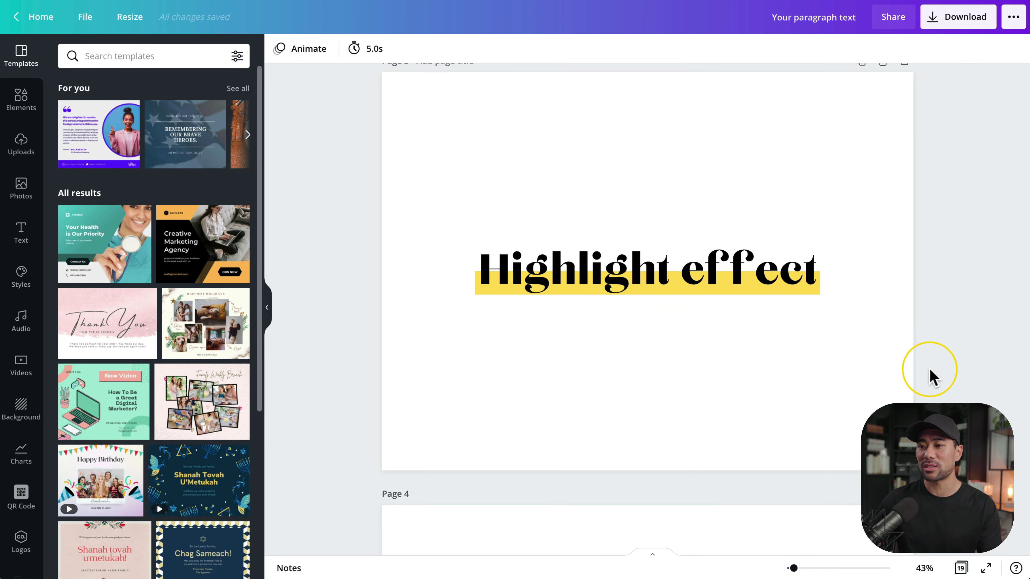
pyautogui.scroll(-20, 929, 369)
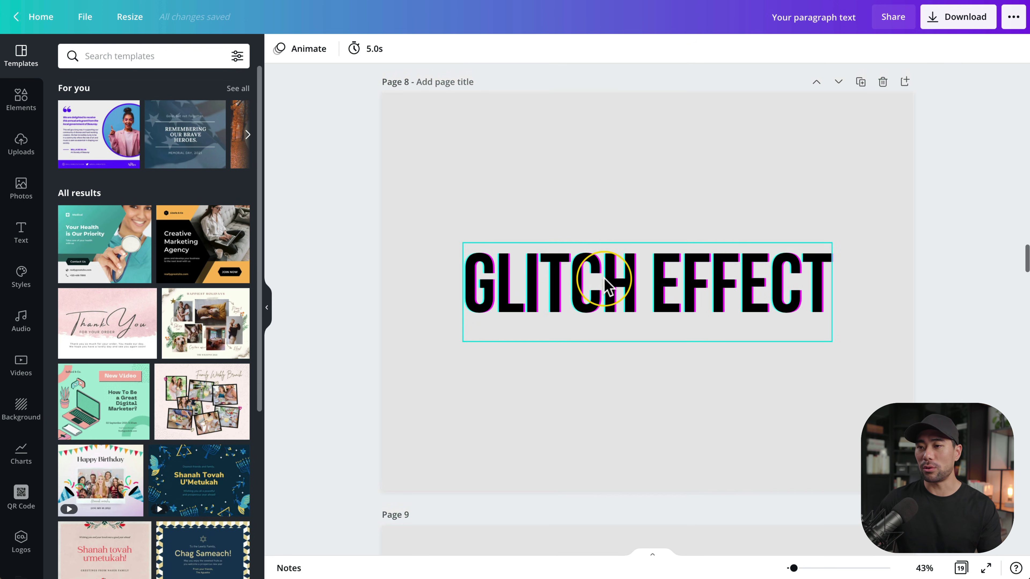
pyautogui.scroll(-20, 968, 329)
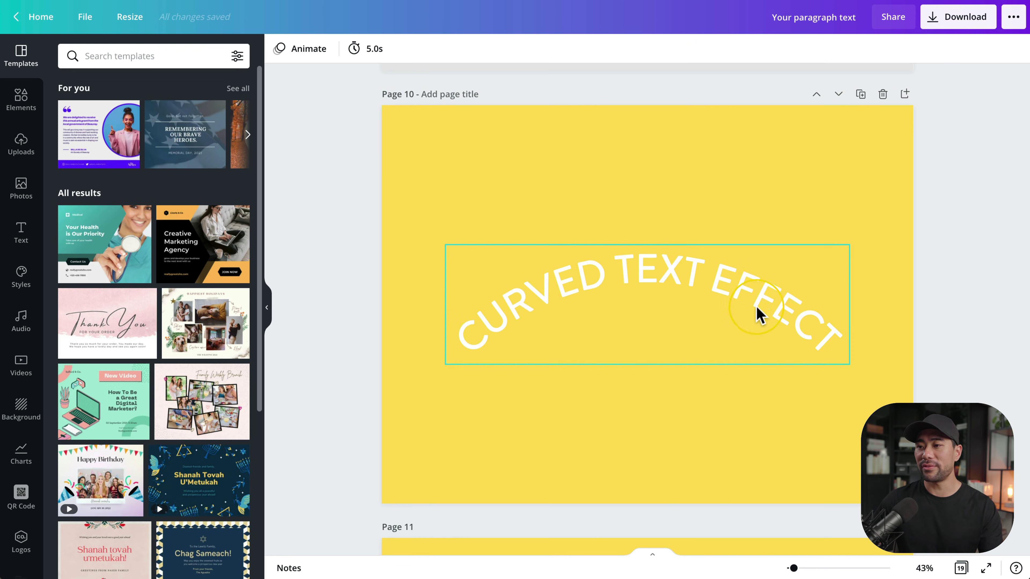
pyautogui.scroll(-20, 961, 391)
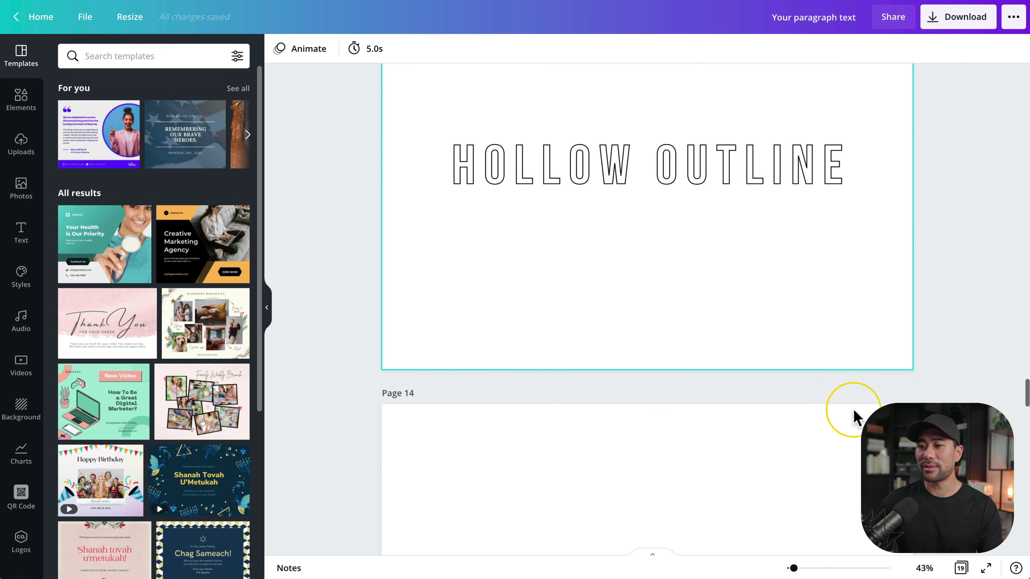
pyautogui.scroll(-20, 935, 403)
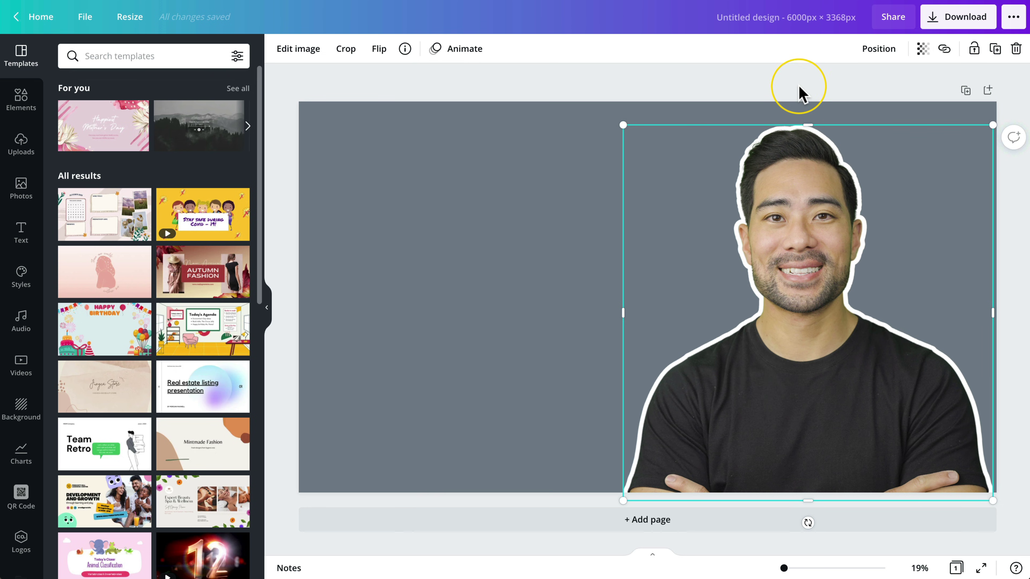
# - Deselect the white-outlined cutout on the grey 6000 × 3368 page
pyautogui.click(796, 91)
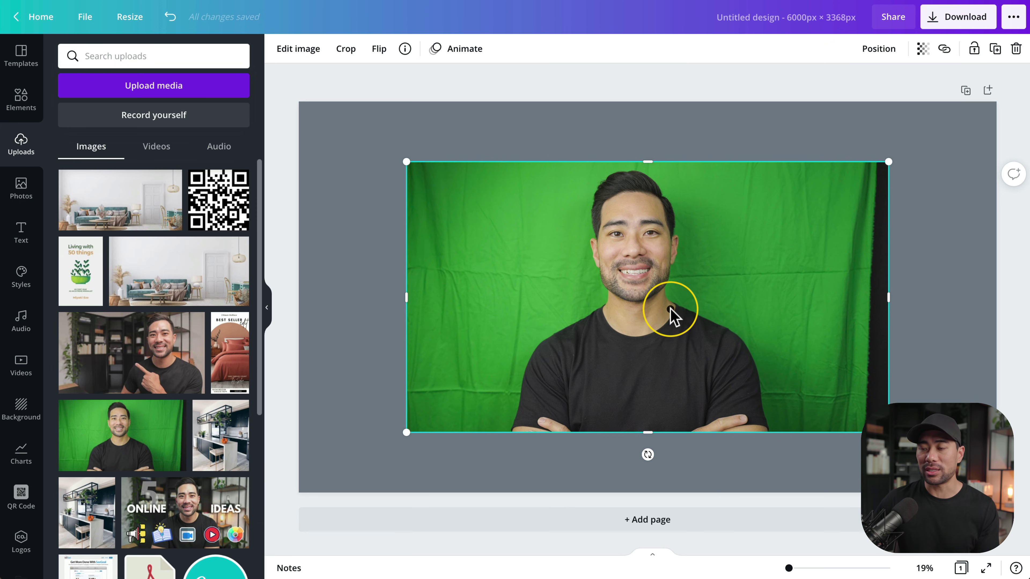
# - Apply Background Remover to the green-screen photo, then enlarge and reposition the cutout
pyautogui.click(303, 52)
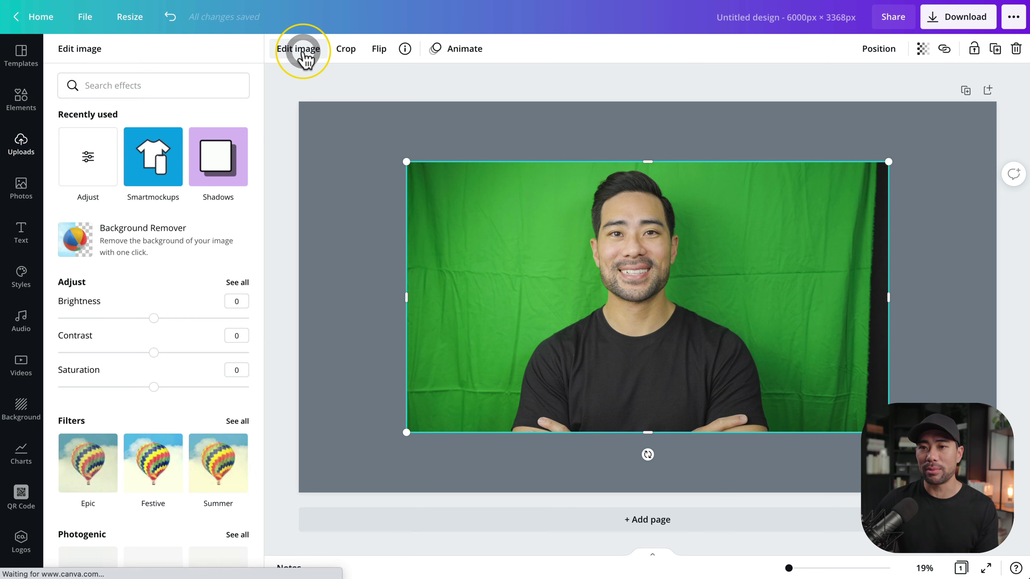
pyautogui.click(161, 239)
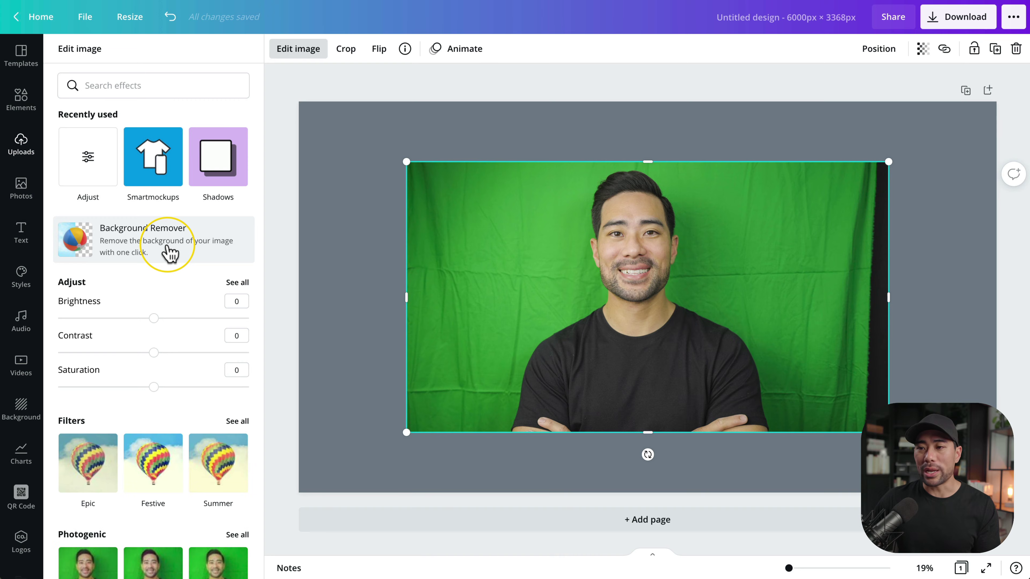
pyautogui.click(168, 245)
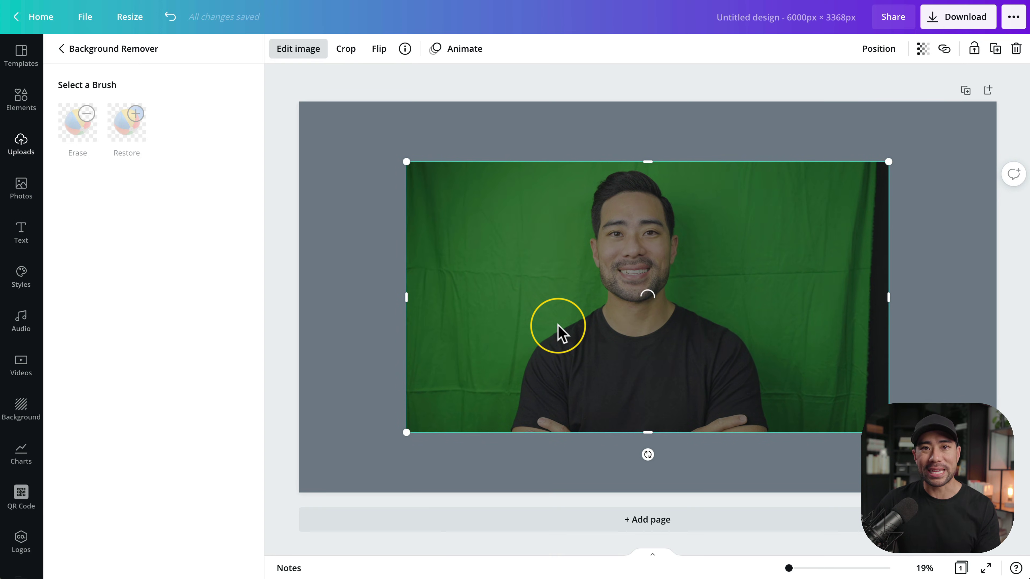
pyautogui.moveTo(888, 432); pyautogui.dragTo(995, 493)
pyautogui.moveTo(709, 296); pyautogui.dragTo(627, 249)
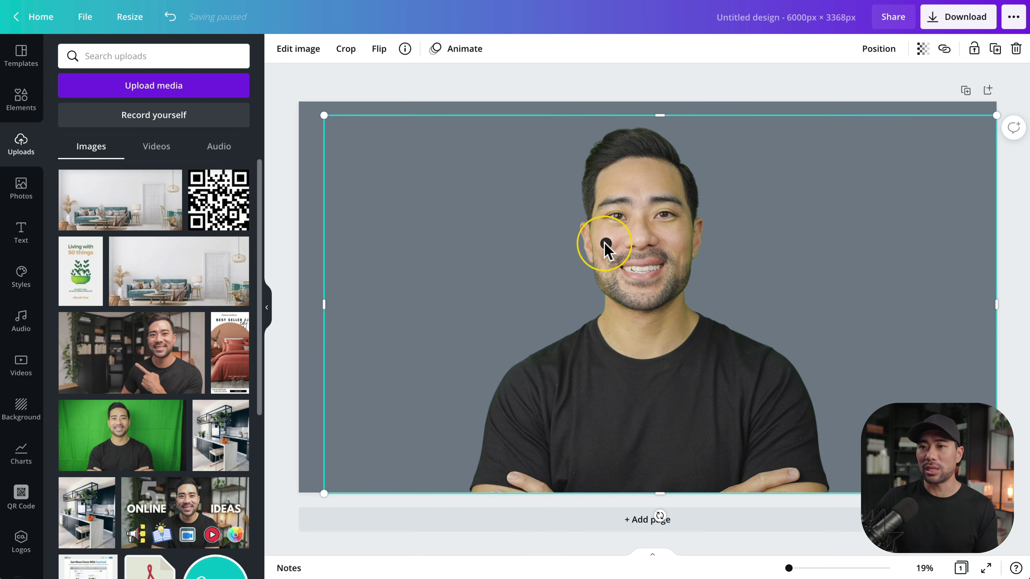
# - Apply the Glow shadow effect to the cut-out person
pyautogui.click(295, 49)
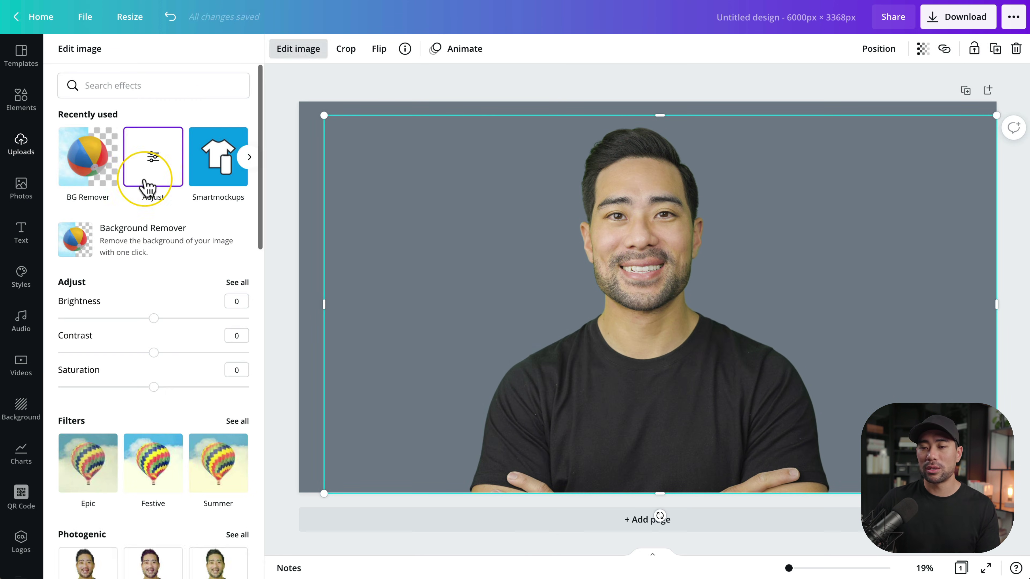
pyautogui.scroll(-10, 146, 182)
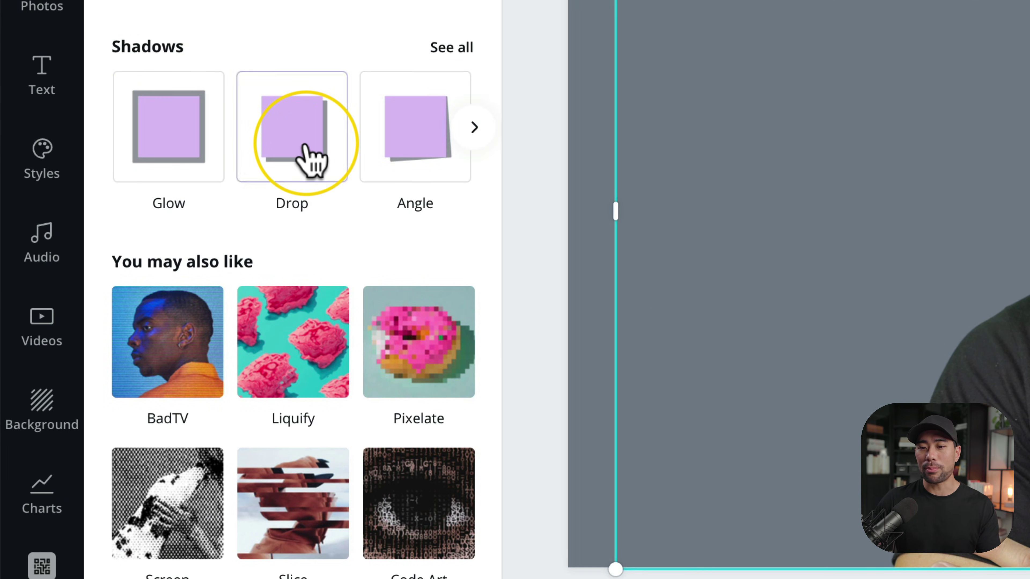
pyautogui.scroll(-1, 302, 160)
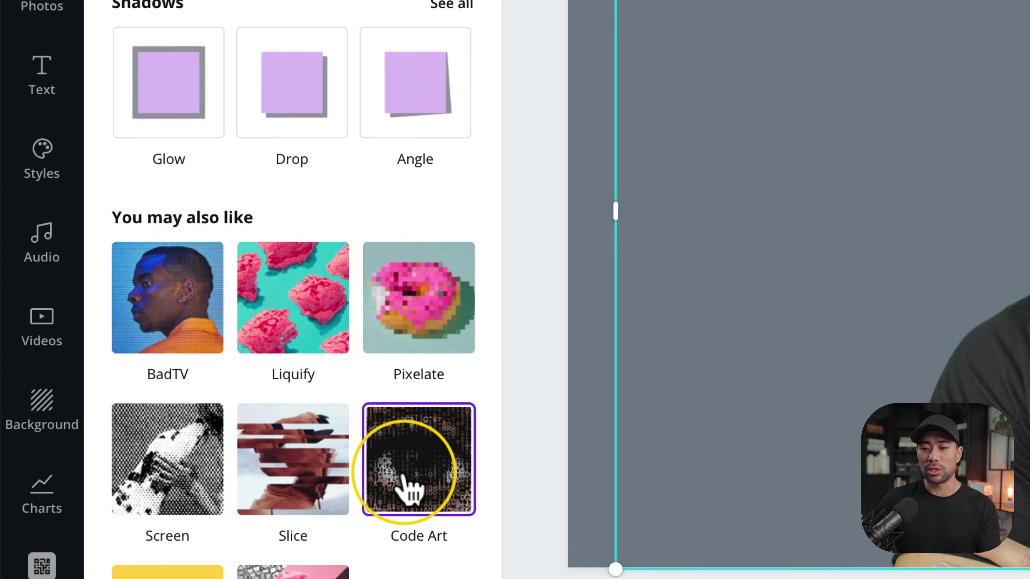
pyautogui.scroll(1, 140, 185)
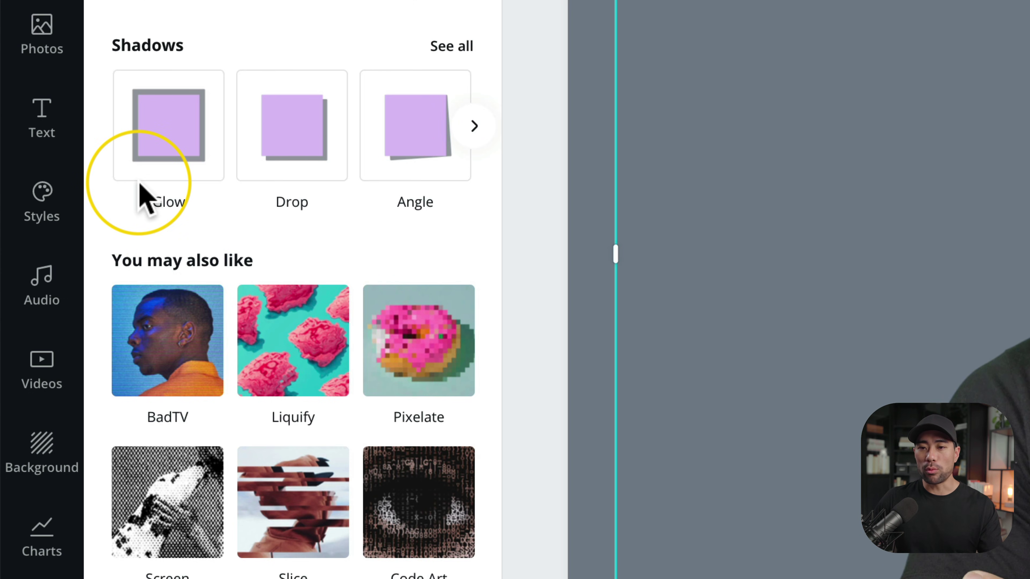
pyautogui.click(168, 152)
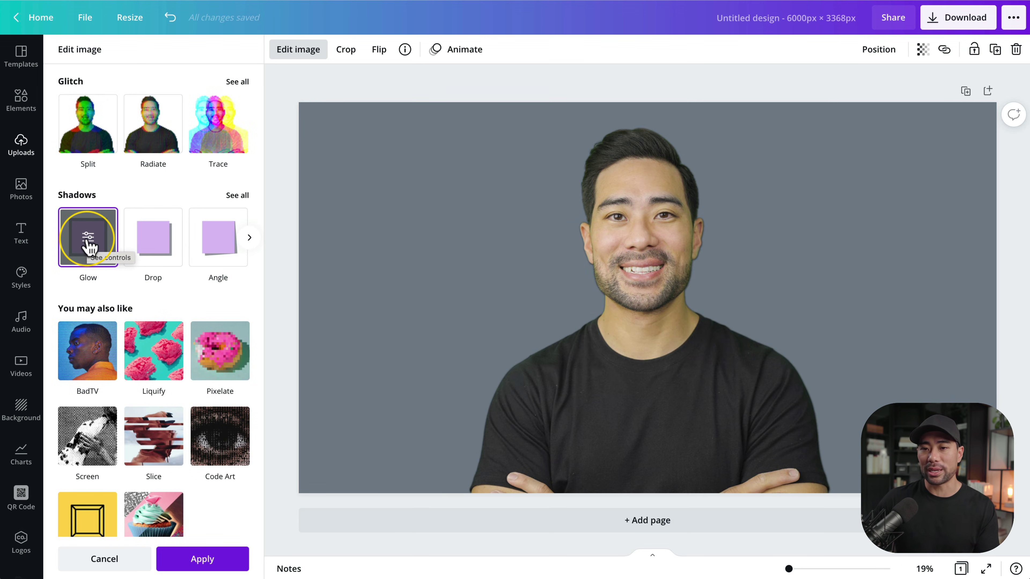
# - Set the Glow to transparency 100, blur 0, white, size 40, and move the person right
pyautogui.click(89, 239)
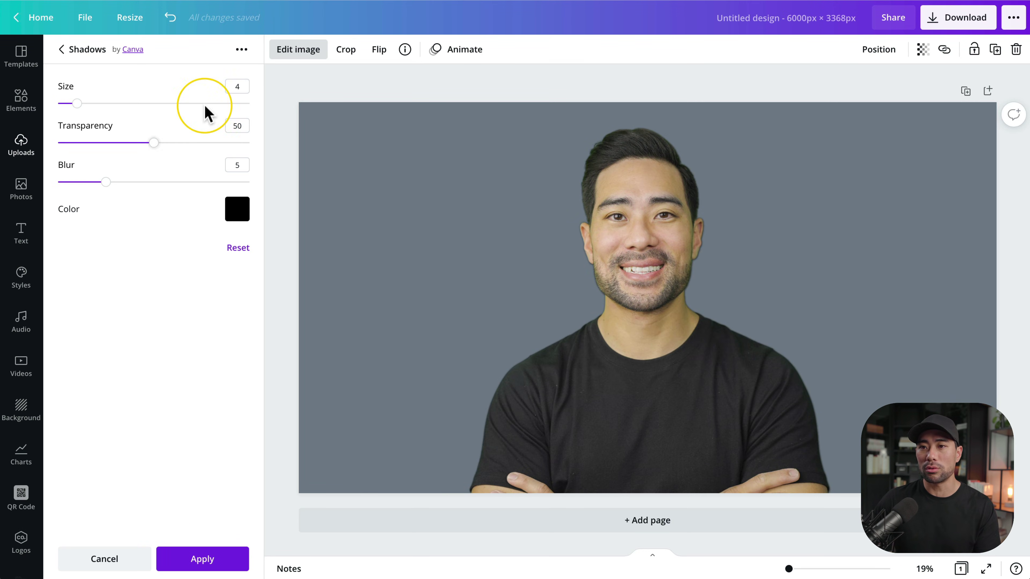
pyautogui.moveTo(149, 142); pyautogui.dragTo(301, 159)
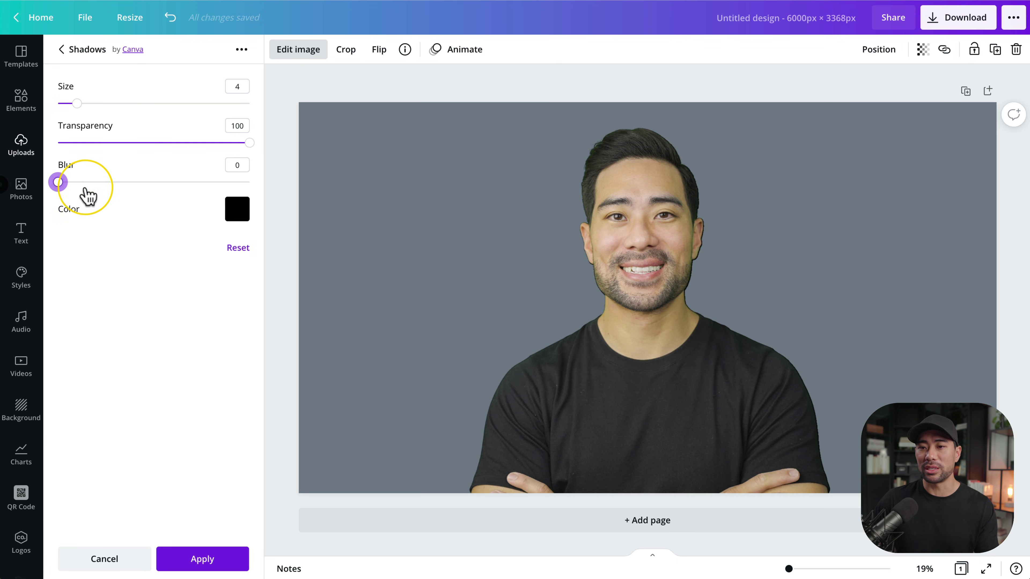
pyautogui.click(239, 211)
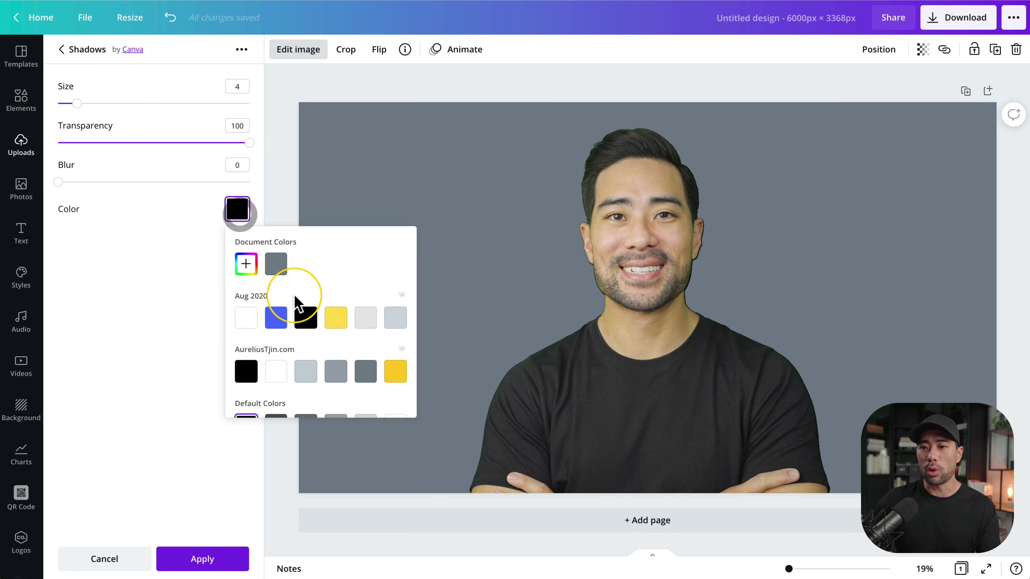
pyautogui.click(245, 318)
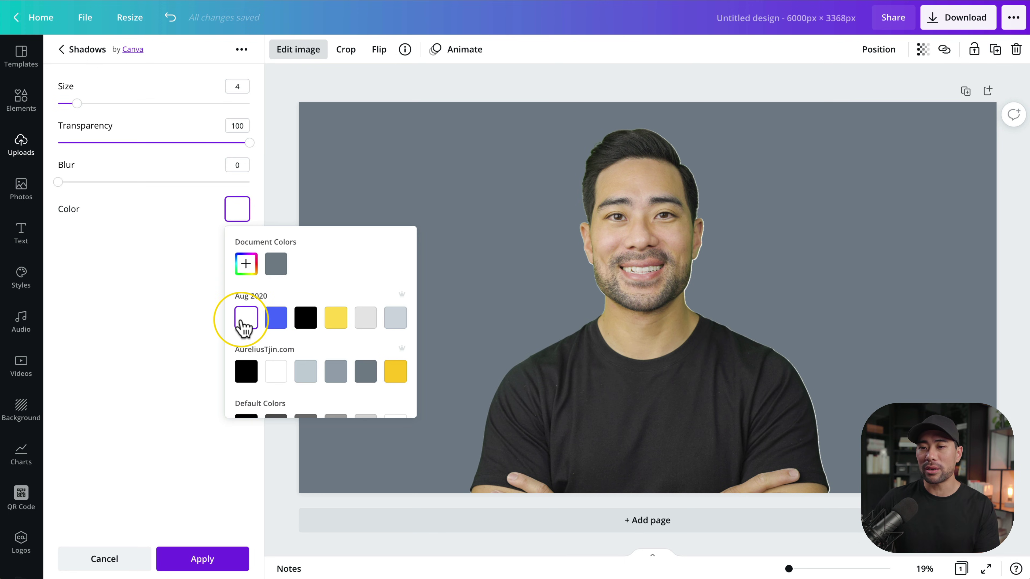
pyautogui.click(86, 100)
pyautogui.moveTo(131, 103); pyautogui.dragTo(344, 170)
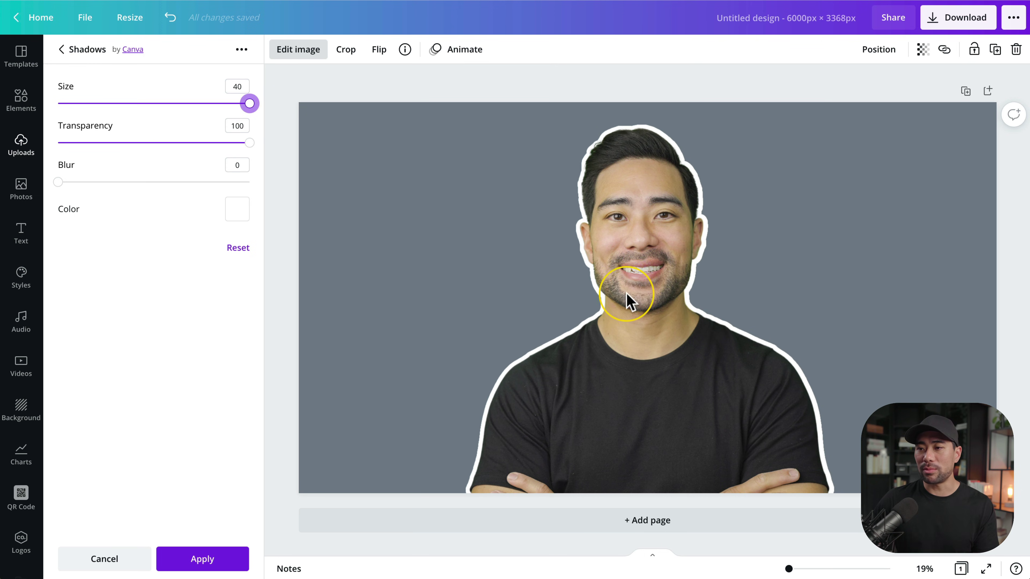
pyautogui.moveTo(655, 351); pyautogui.dragTo(805, 350)
pyautogui.click(292, 391)
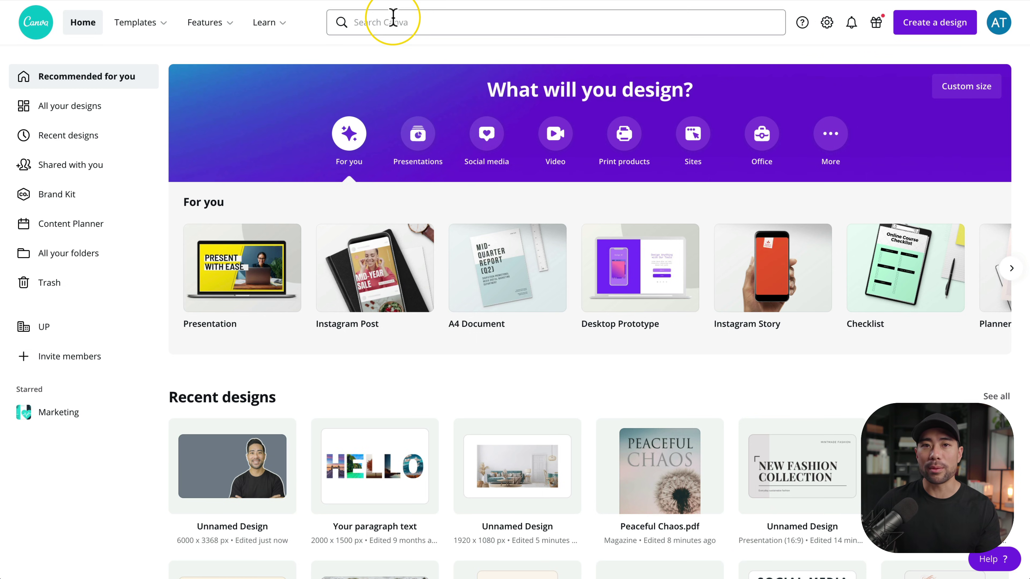
# - Search 'book cover' and open the Going Viral book cover template
pyautogui.click(389, 22)
pyautogui.write('book')
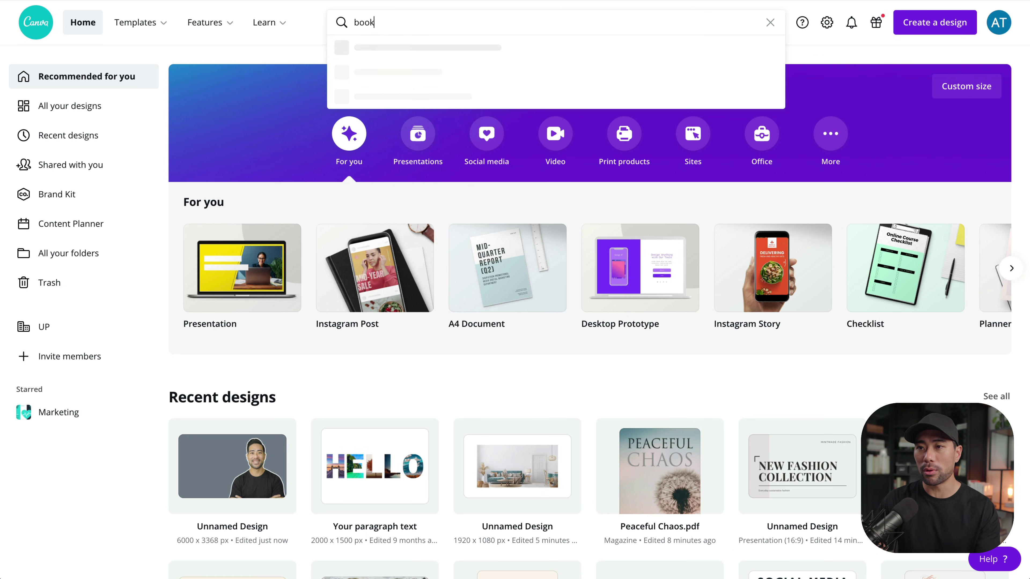
pyautogui.write(' cover')
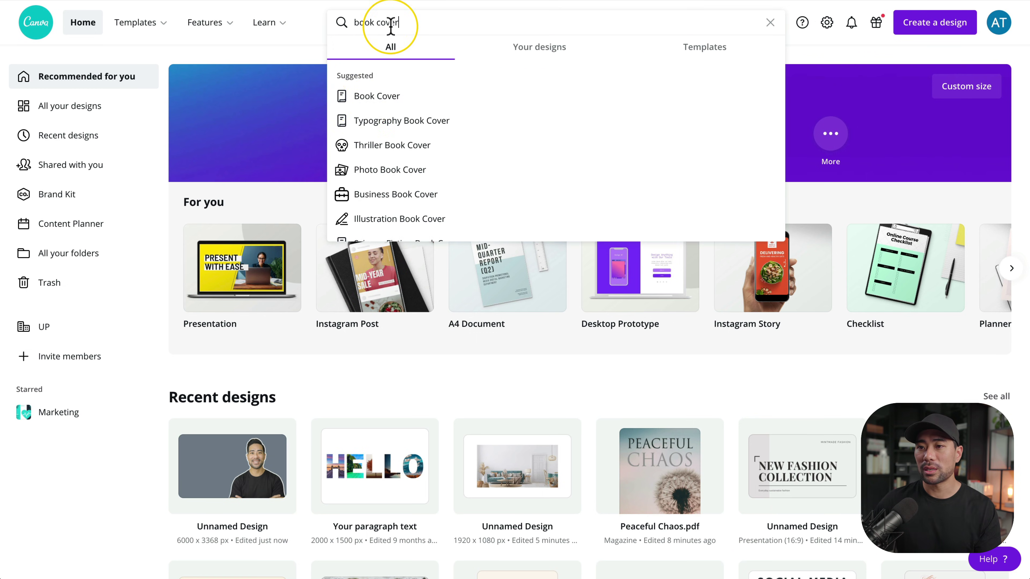
pyautogui.click(370, 100)
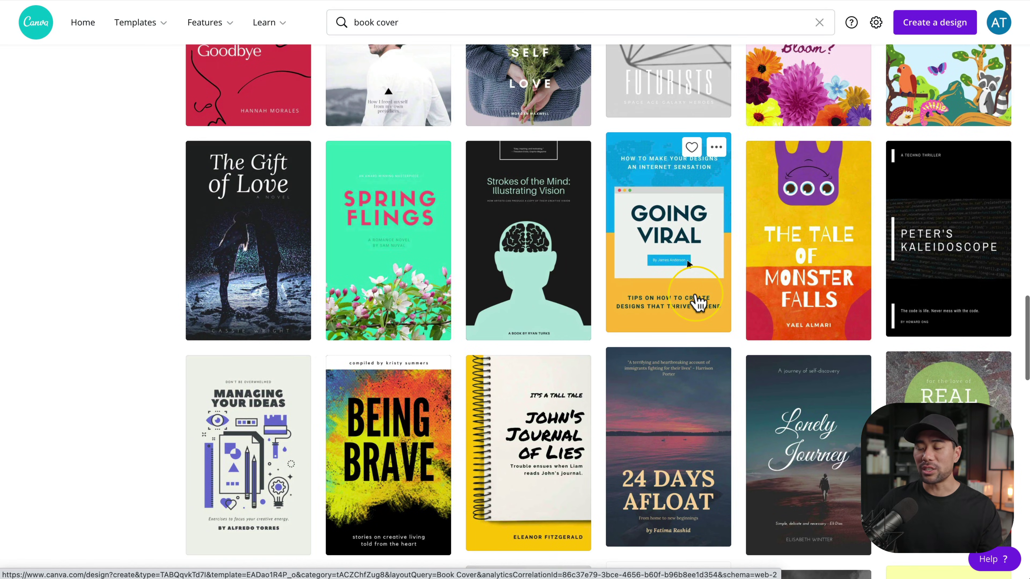
pyautogui.scroll(-1, 694, 299)
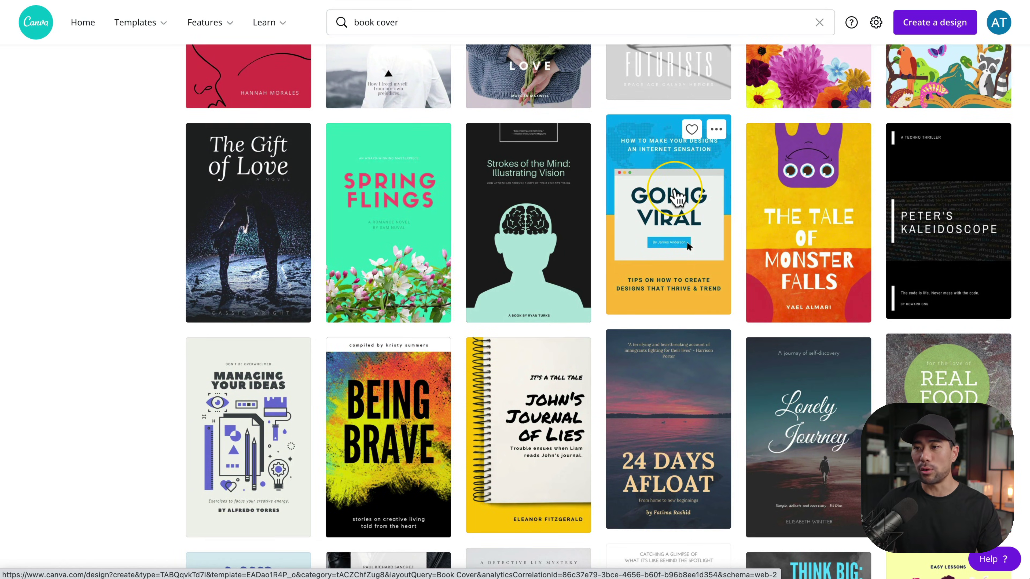
pyautogui.click(675, 197)
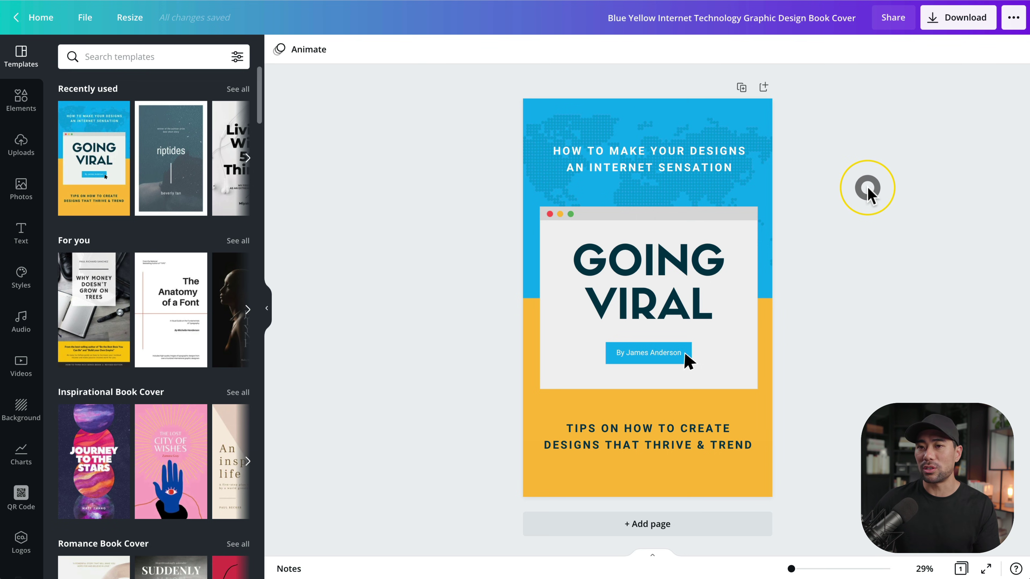
# - Choose PNG as the file type in the Download panel
pyautogui.click(954, 21)
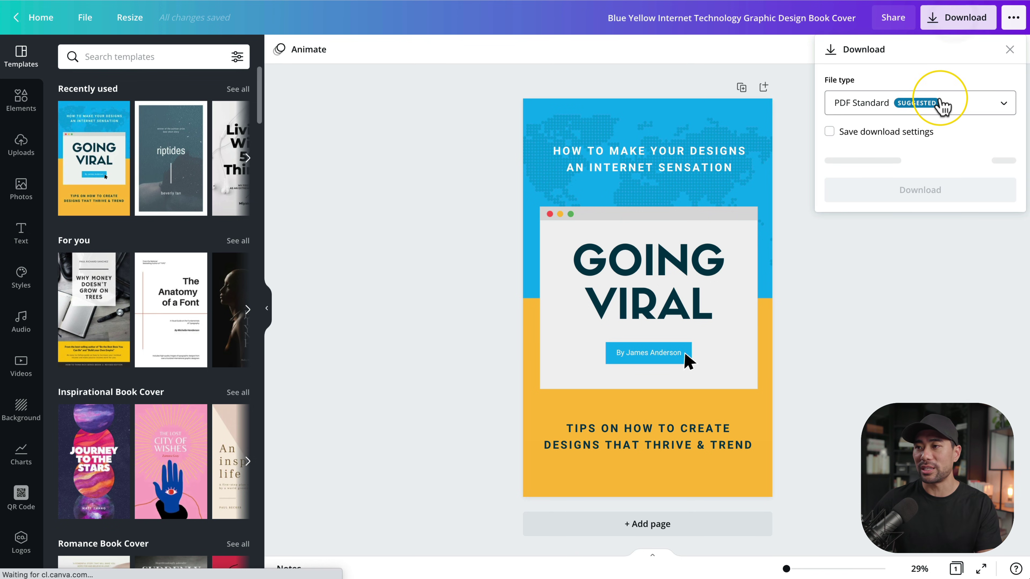
pyautogui.click(914, 106)
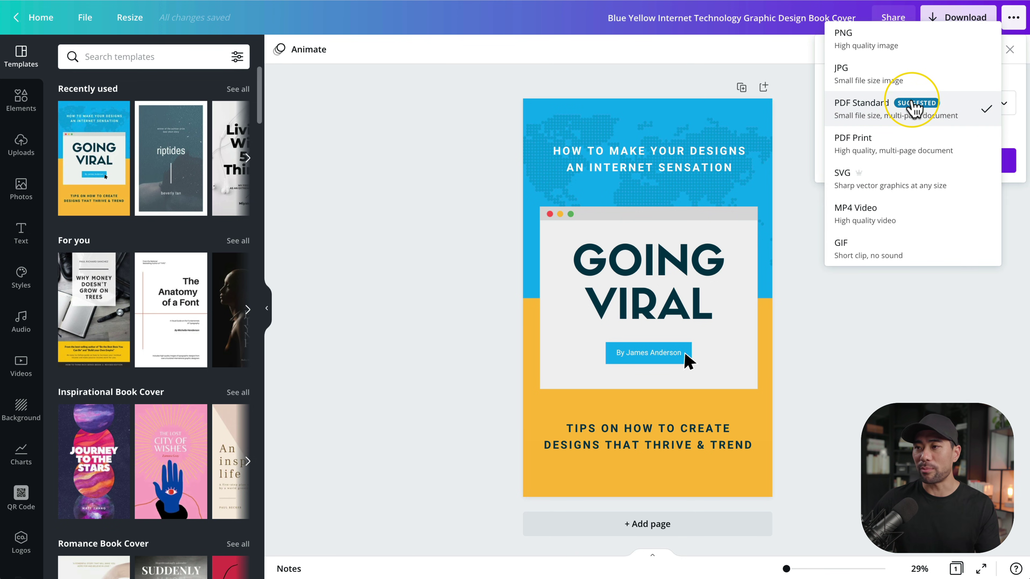
pyautogui.click(867, 53)
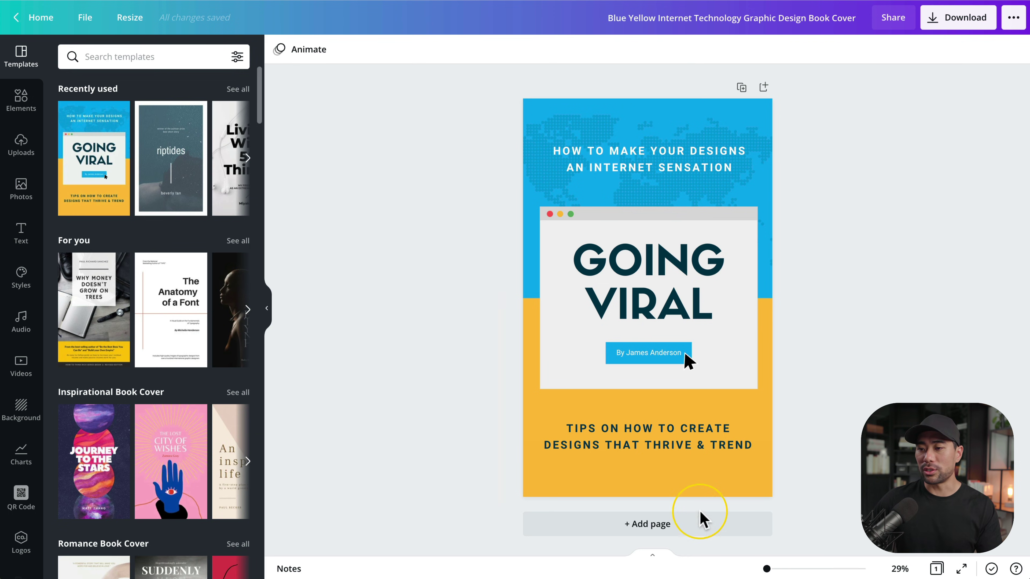
# - Add Page 2, drop the exported cover PNG onto it, and stretch it to fill the page
pyautogui.click(665, 528)
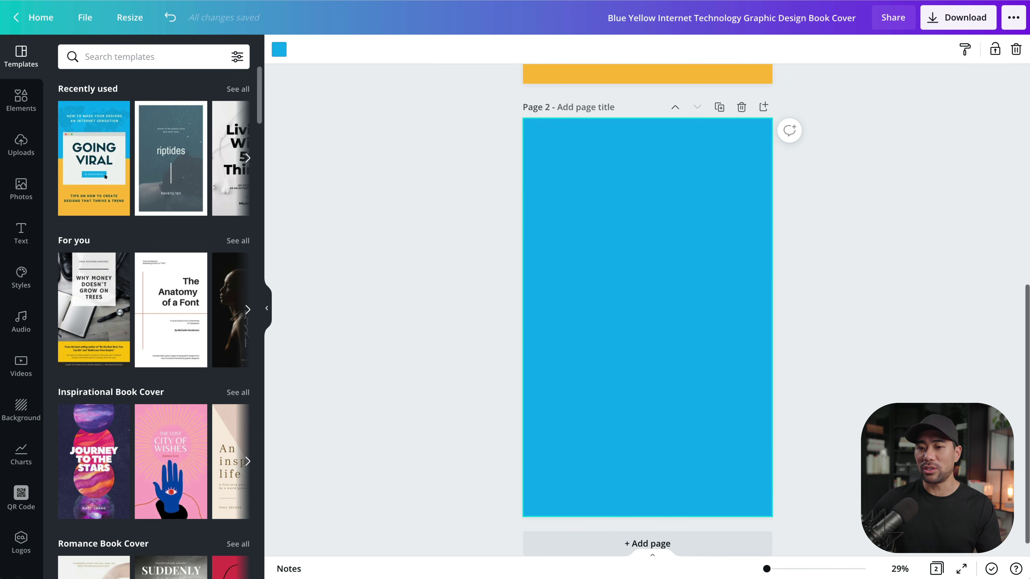
pyautogui.click(650, 211)
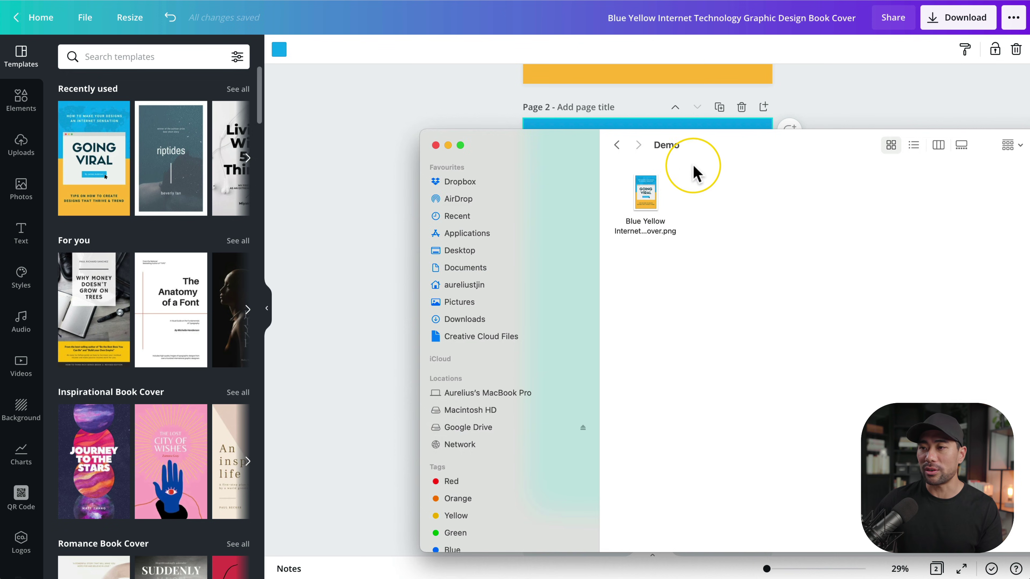
pyautogui.moveTo(694, 172); pyautogui.dragTo(598, 253)
pyautogui.moveTo(639, 369); pyautogui.dragTo(599, 304)
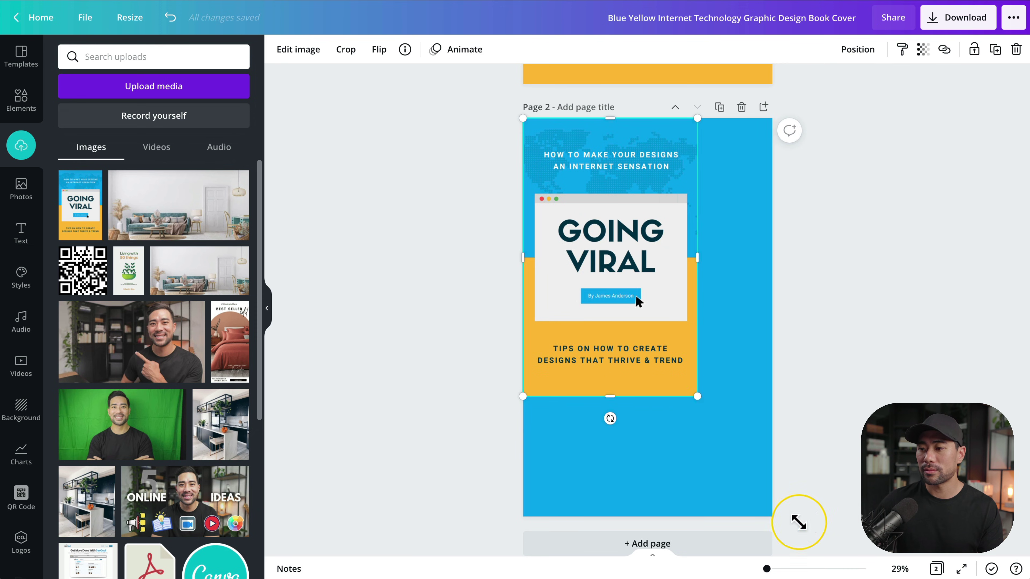
pyautogui.moveTo(700, 399); pyautogui.dragTo(809, 535)
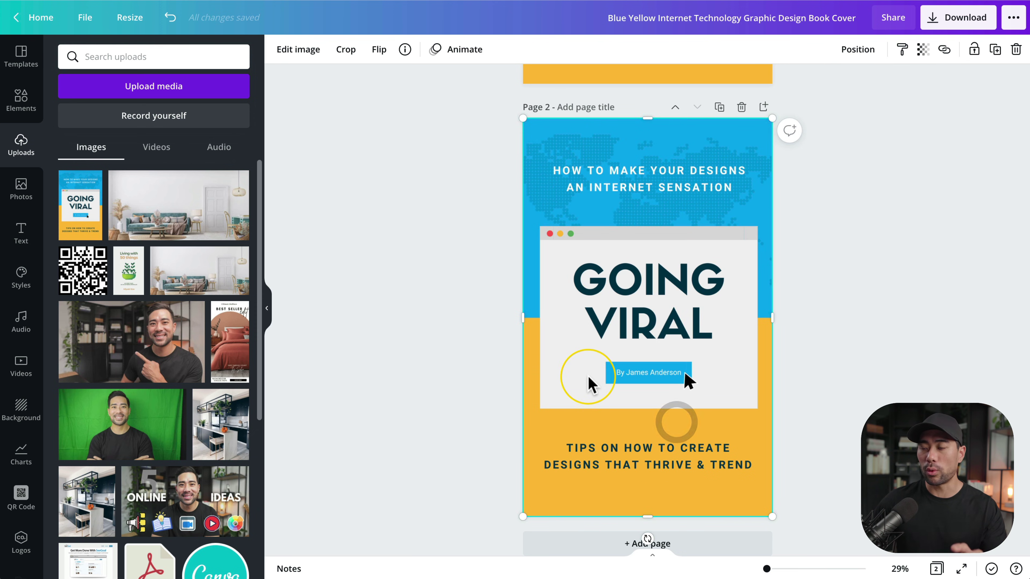
pyautogui.scroll(5, 575, 355)
pyautogui.scroll(1, 576, 355)
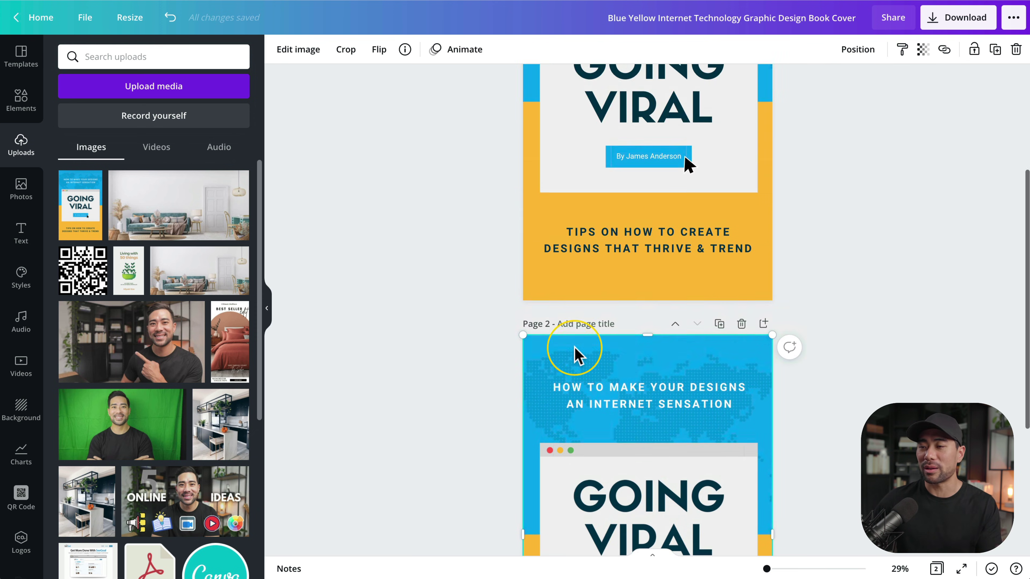
pyautogui.scroll(5, 576, 355)
pyautogui.scroll(-12, 576, 355)
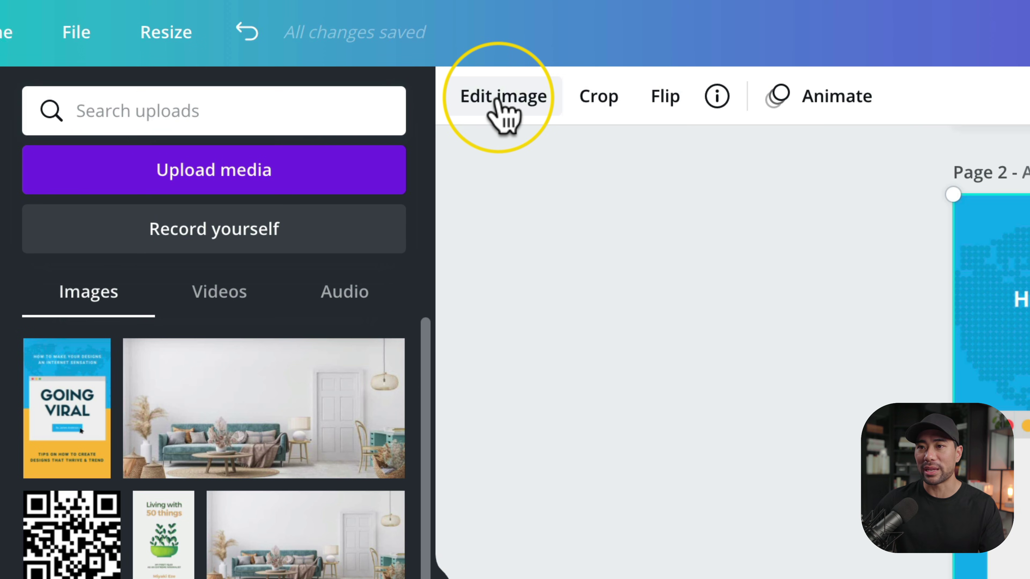
# - Try the Phone 2 mockup on the cover from the image effects
pyautogui.click(299, 49)
pyautogui.scroll(-15, 195, 564)
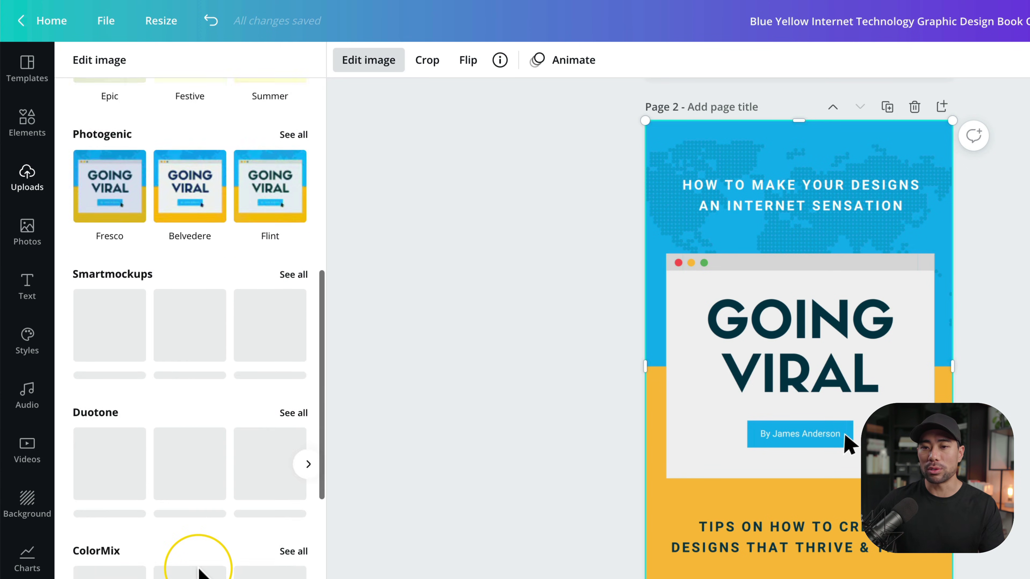
pyautogui.click(130, 164)
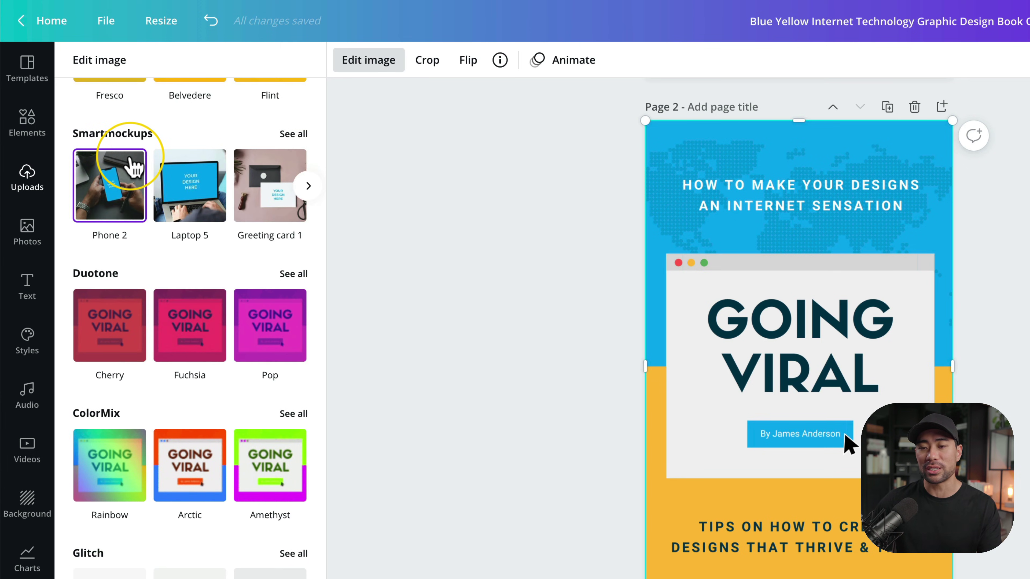
pyautogui.scroll(-10, 131, 166)
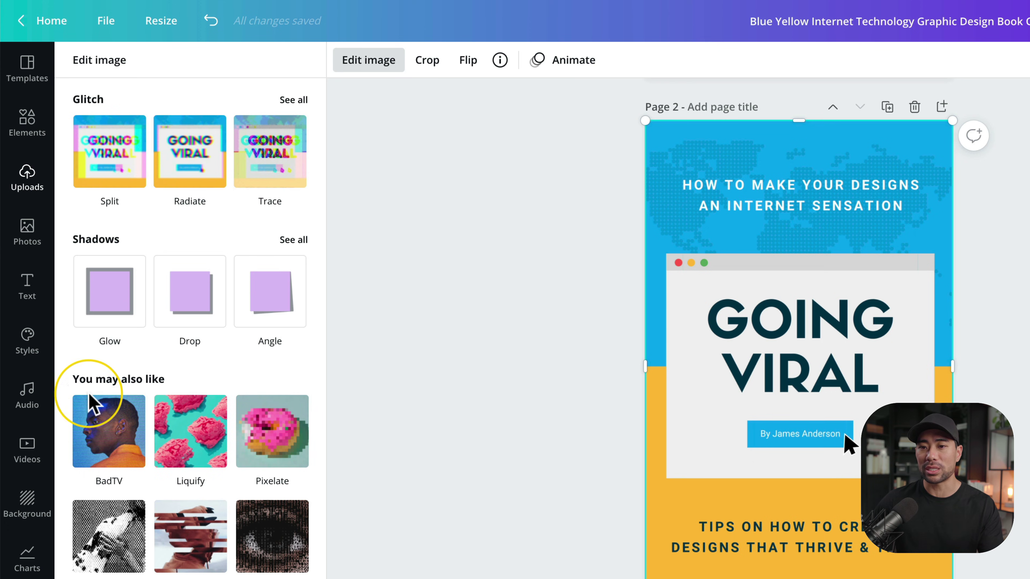
pyautogui.scroll(15, 202, 476)
pyautogui.scroll(-5, 206, 472)
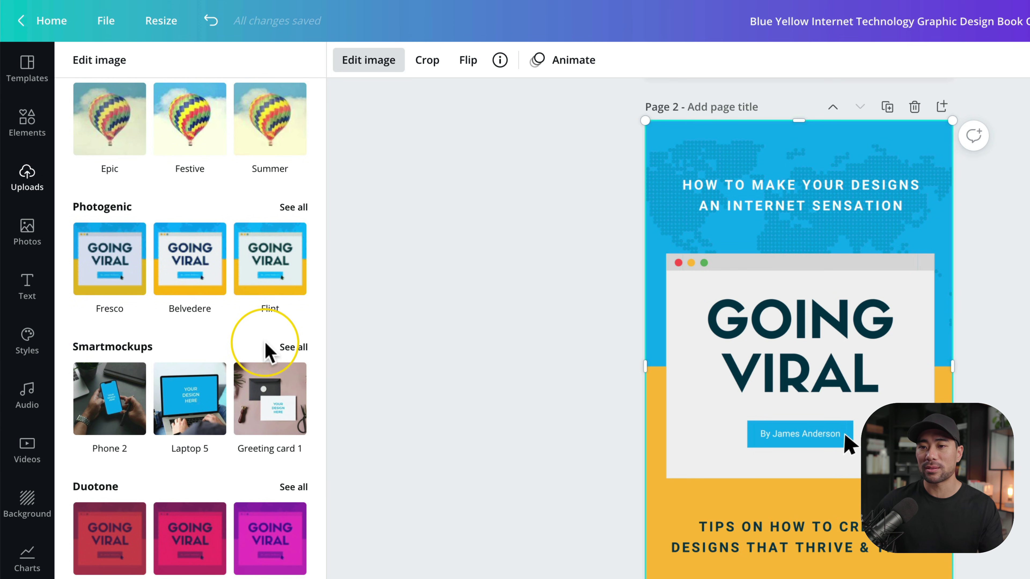
# - Select the page-1 map, button and GOING VIRAL title, then open the page-2 cover's effects
pyautogui.click(669, 233)
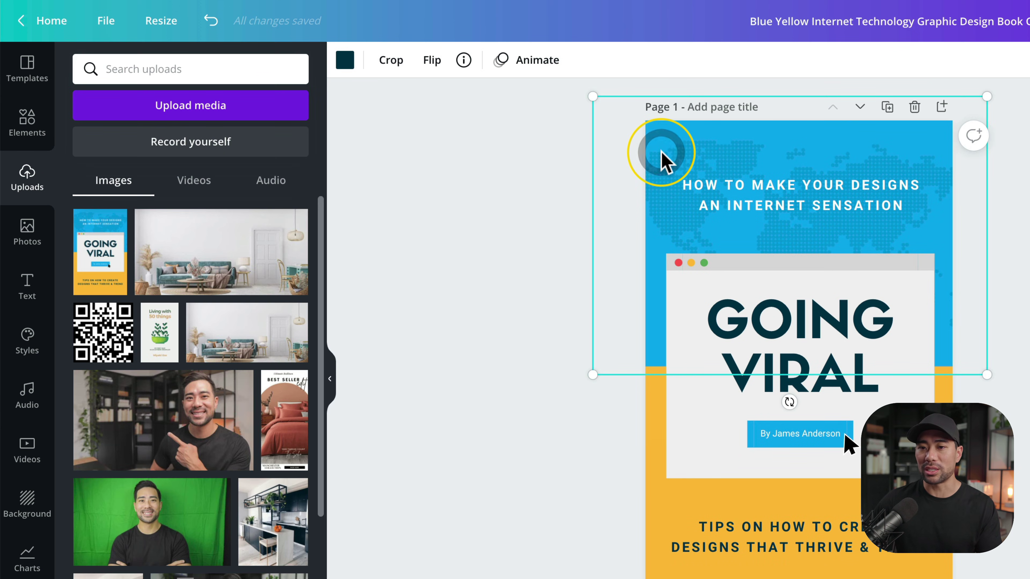
pyautogui.click(761, 523)
pyautogui.click(770, 425)
pyautogui.click(755, 372)
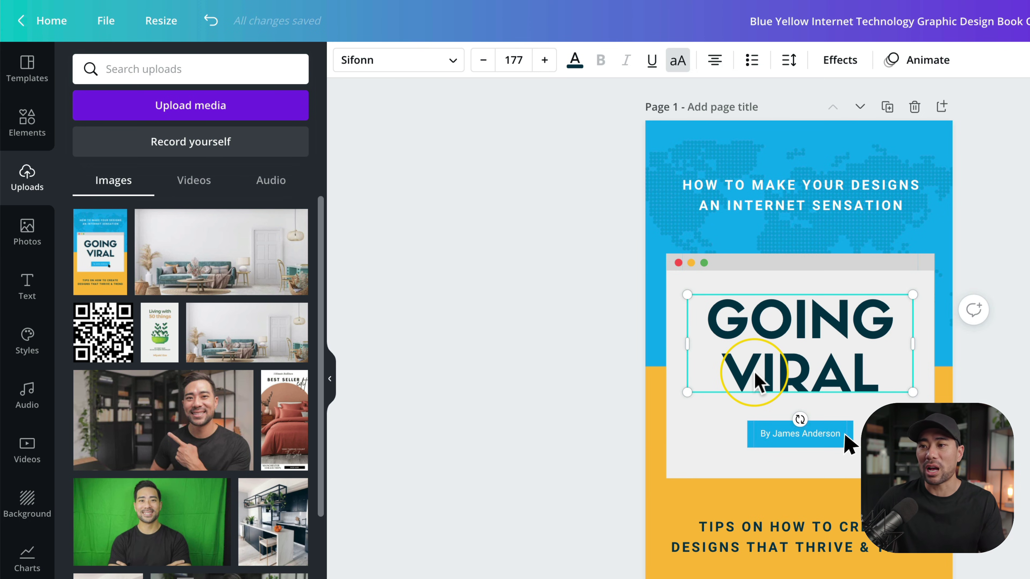
pyautogui.scroll(-10, 755, 372)
pyautogui.click(712, 305)
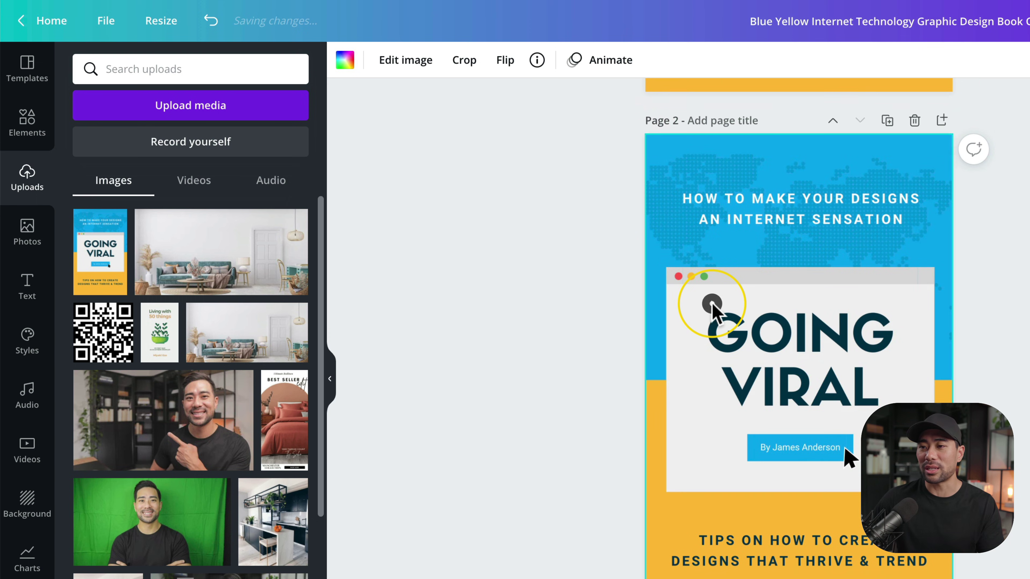
pyautogui.click(405, 60)
pyautogui.scroll(-10, 256, 371)
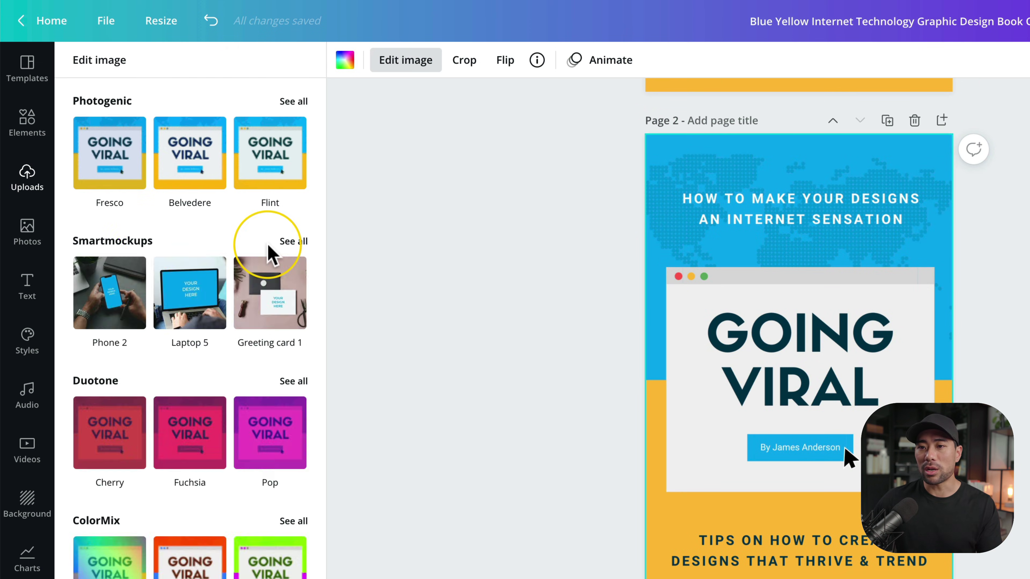
# - Browse all Smartmockups and preview the page-2 cover as the Book 6 mockup
pyautogui.click(280, 242)
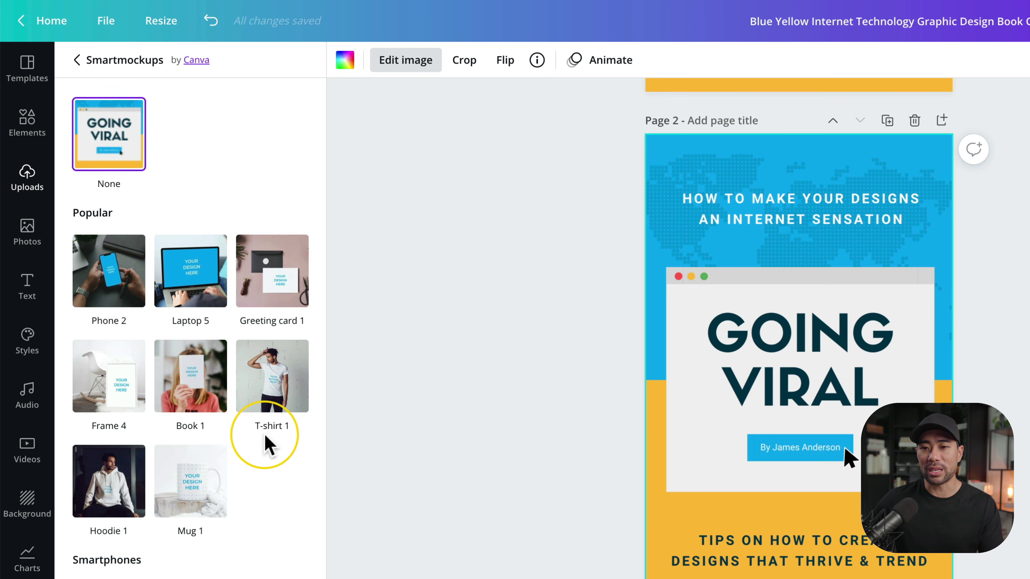
pyautogui.scroll(-10, 266, 446)
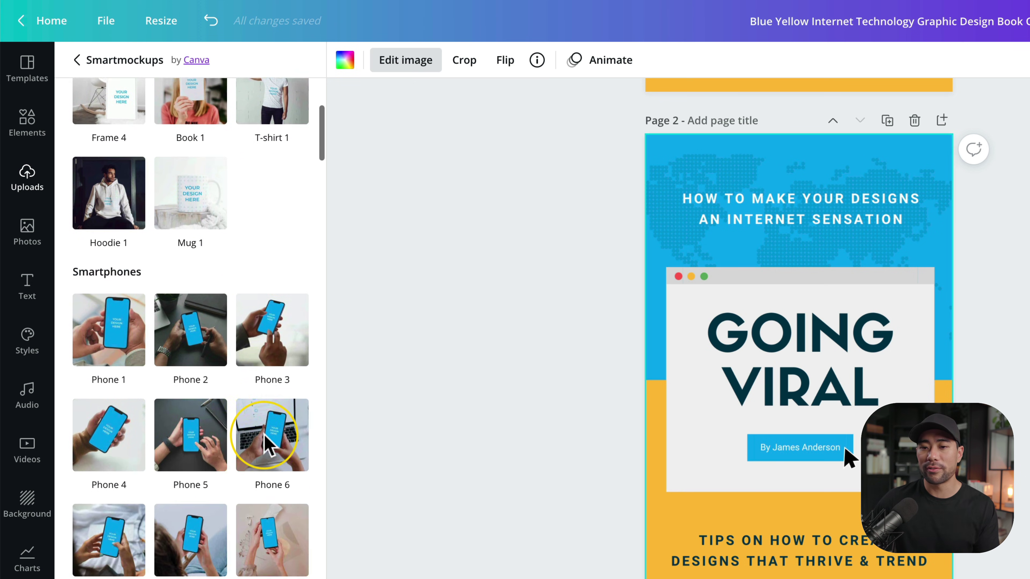
pyautogui.scroll(-15, 266, 446)
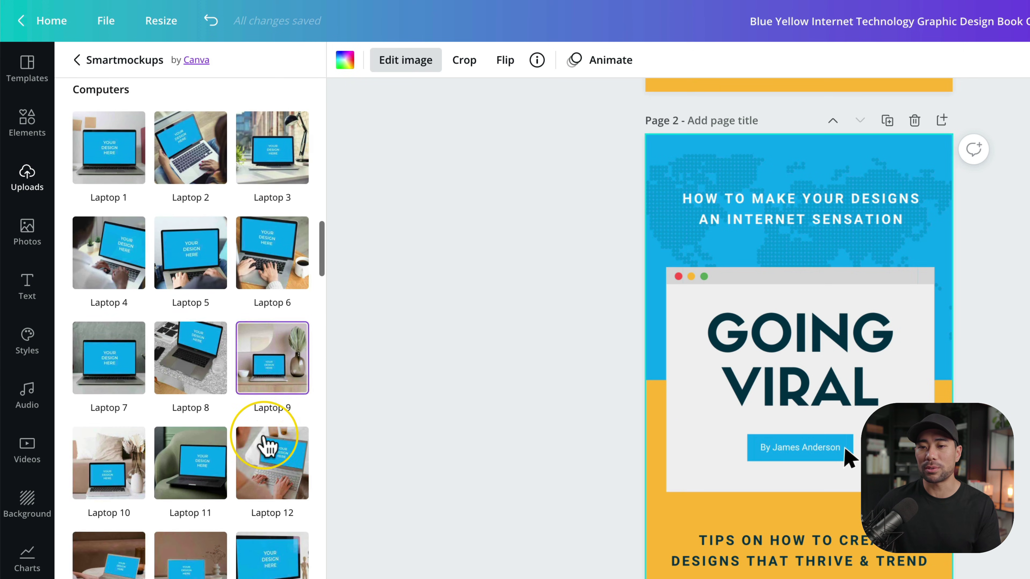
pyautogui.scroll(-15, 265, 446)
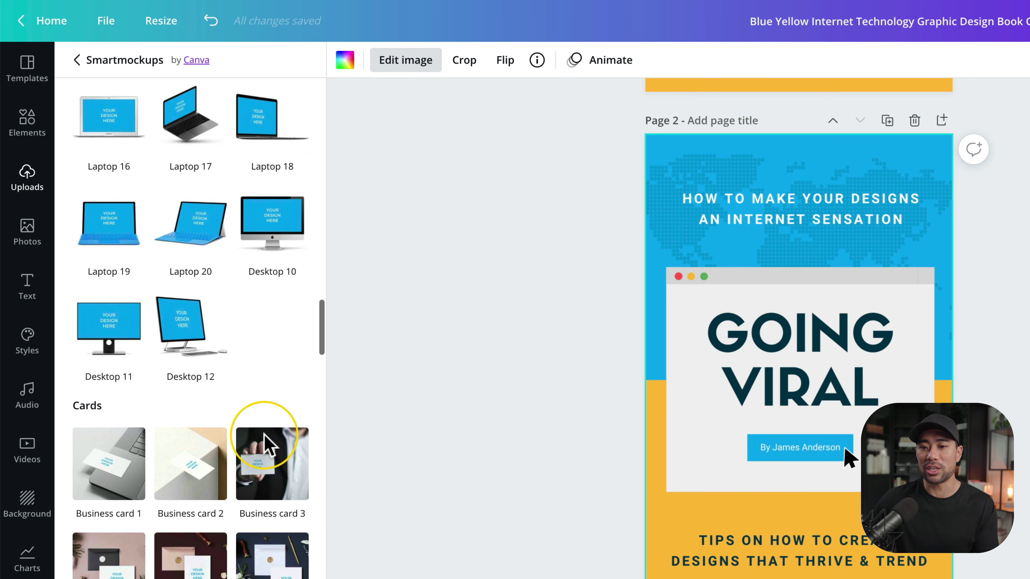
pyautogui.scroll(-15, 266, 447)
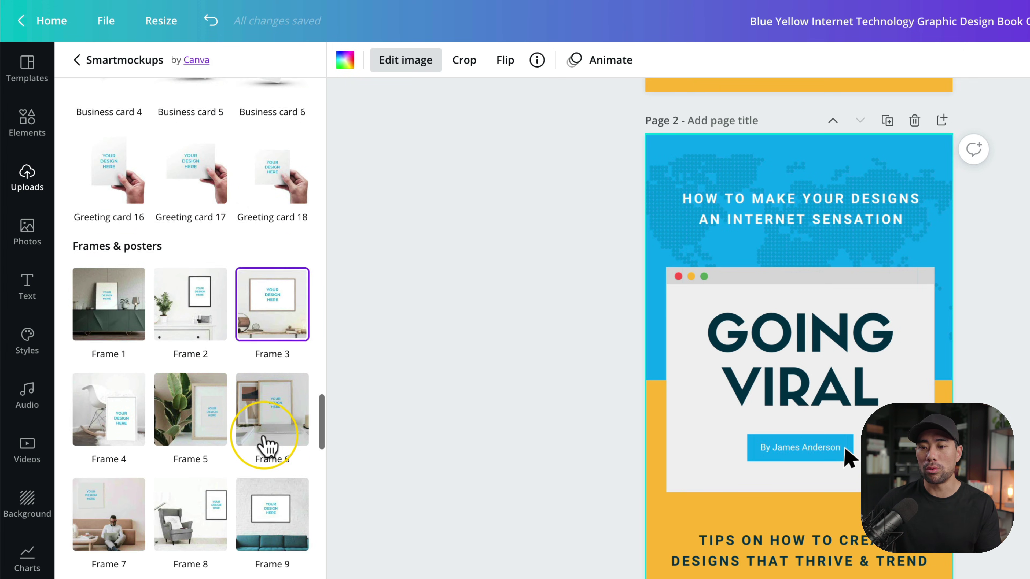
pyautogui.scroll(-15, 265, 446)
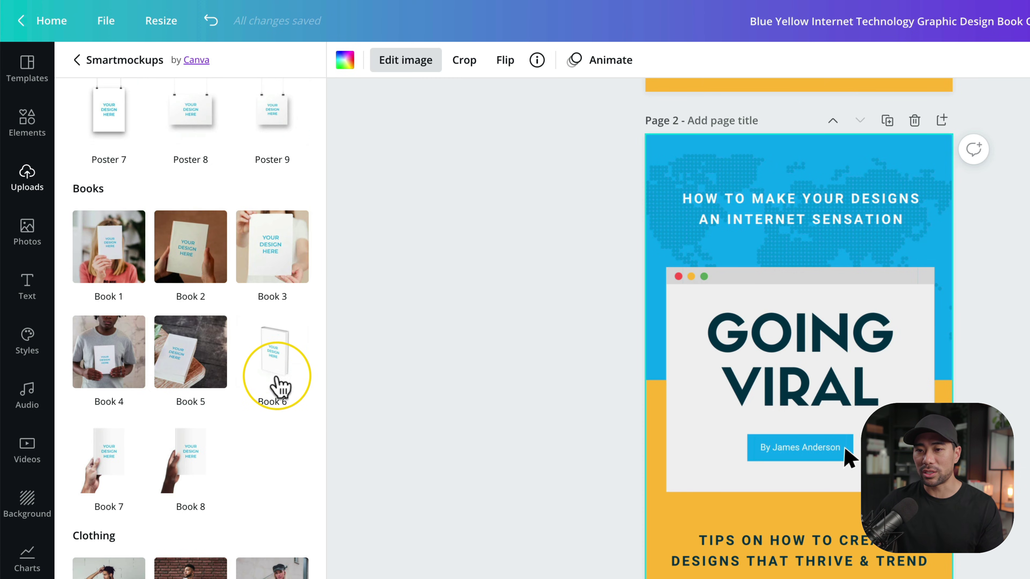
pyautogui.click(272, 356)
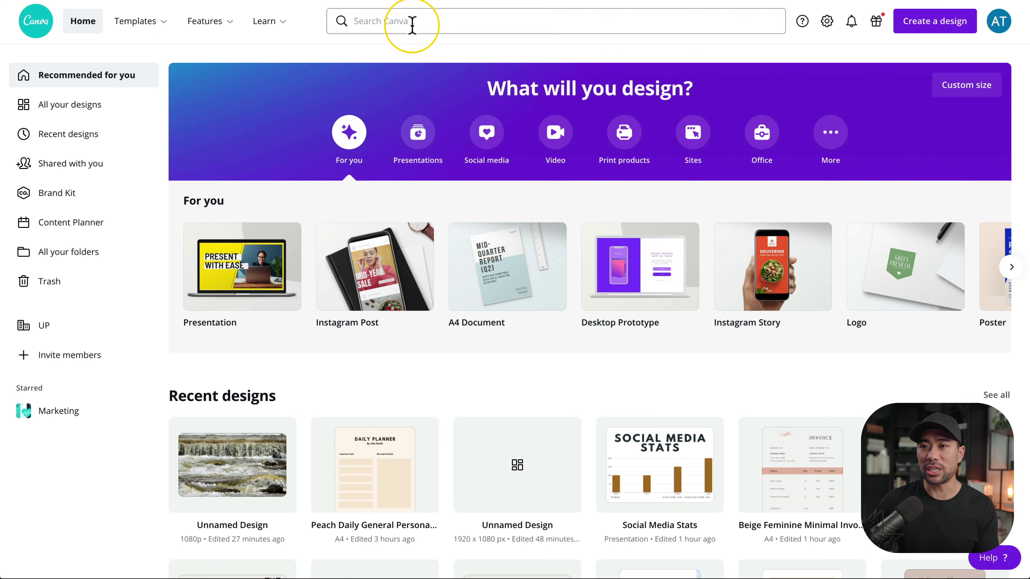
# - Search for 'Prototypes' and choose the Desktop Prototype templates
pyautogui.click(408, 21)
pyautogui.write('Prot')
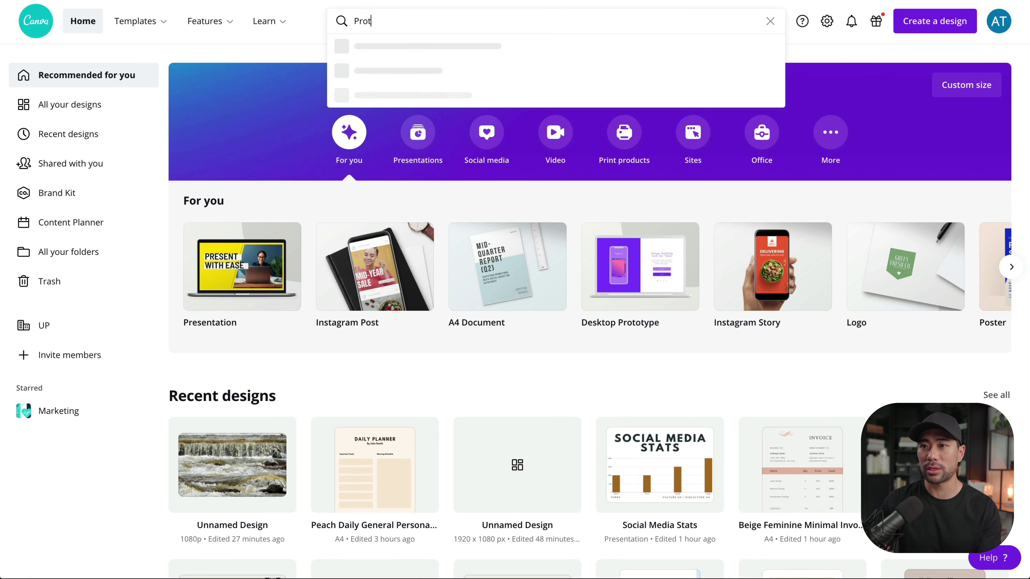
pyautogui.write('otypes')
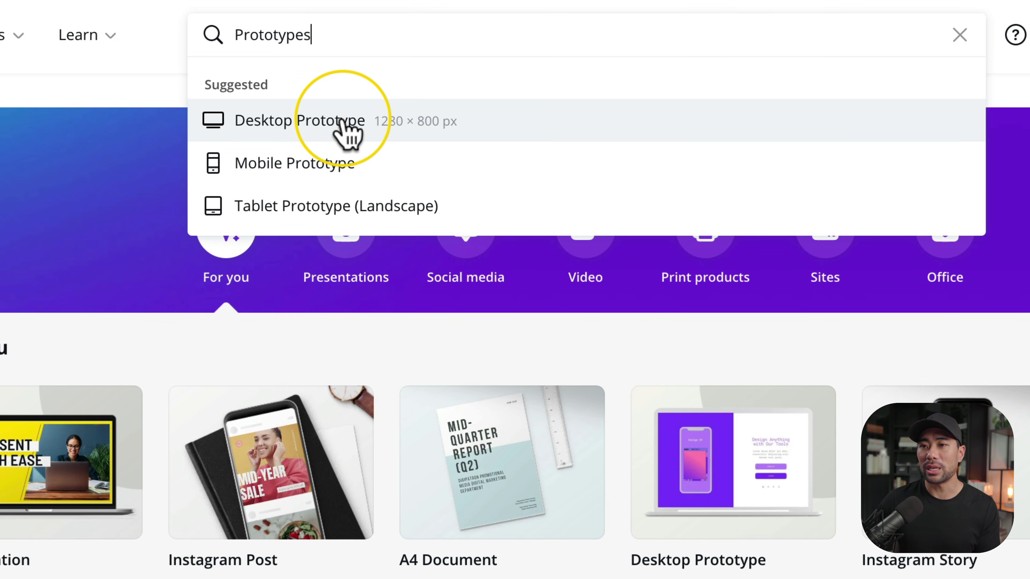
pyautogui.click(344, 127)
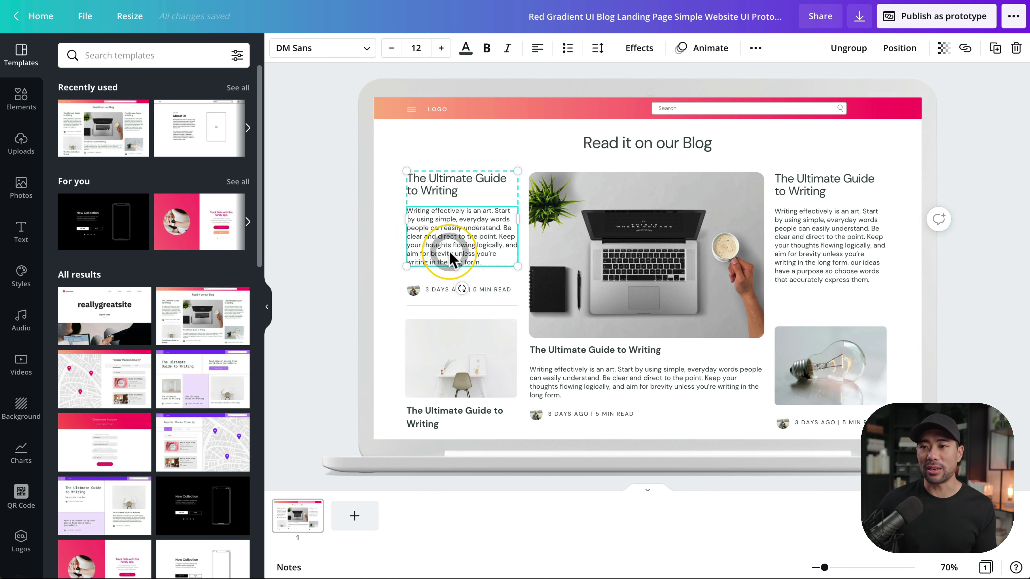
# - Publish the blog landing page template as a prototype and open its full-screen preview
pyautogui.click(572, 221)
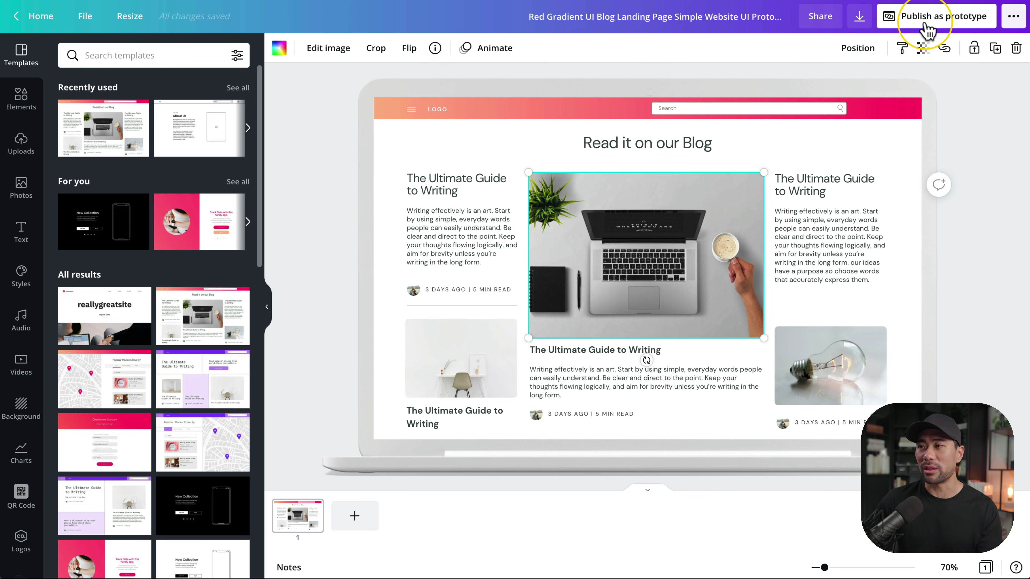
pyautogui.click(931, 29)
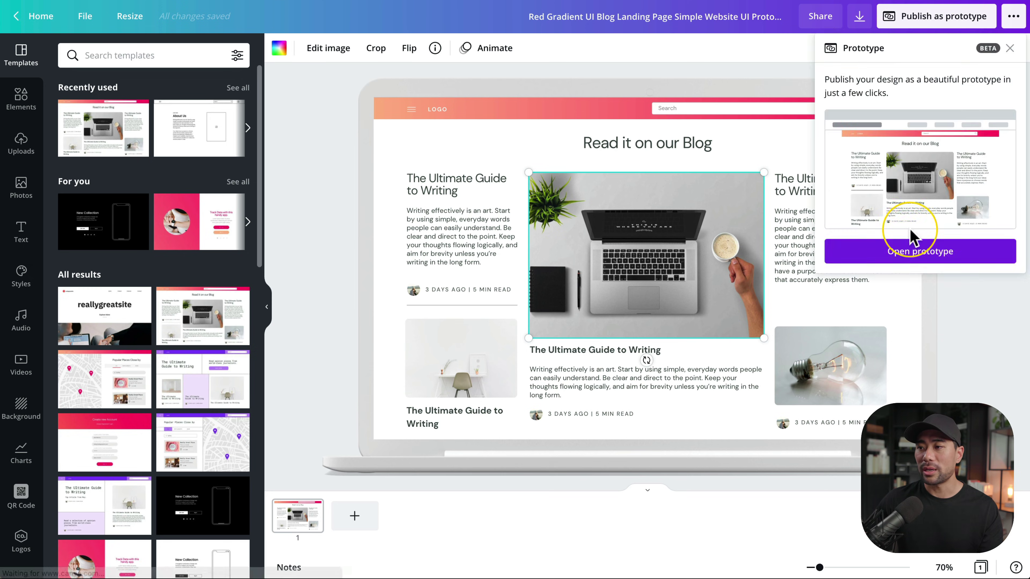
pyautogui.click(896, 252)
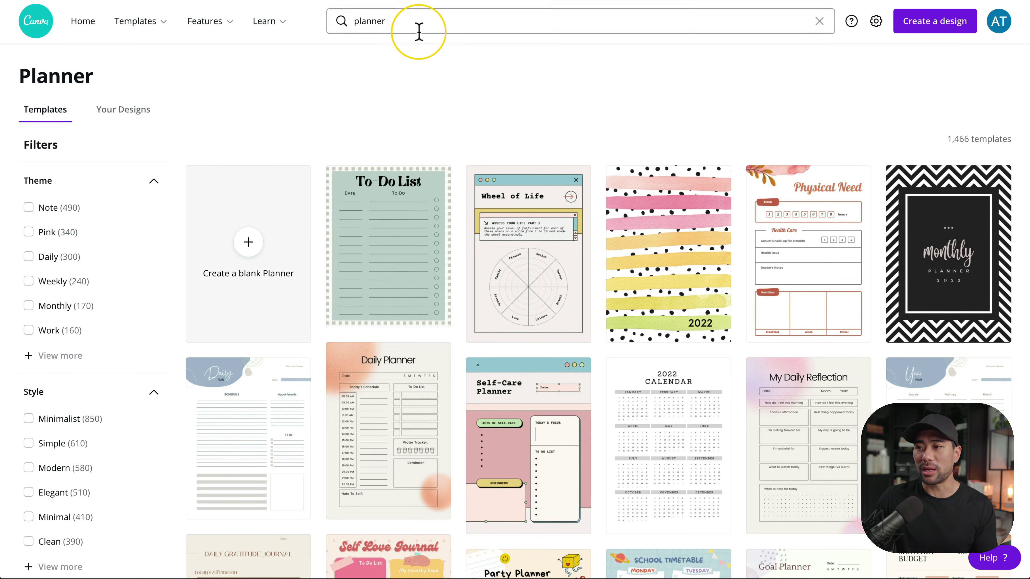
# - Scroll through the four pages of the Beige Elegant Finance Planner template
pyautogui.scroll(-5, 494, 117)
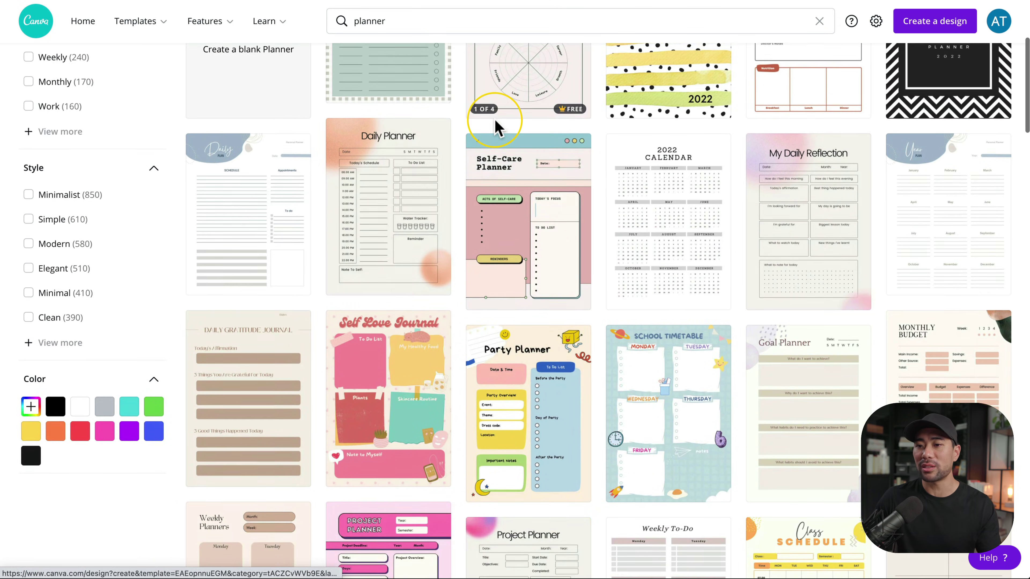
pyautogui.scroll(-2, 495, 127)
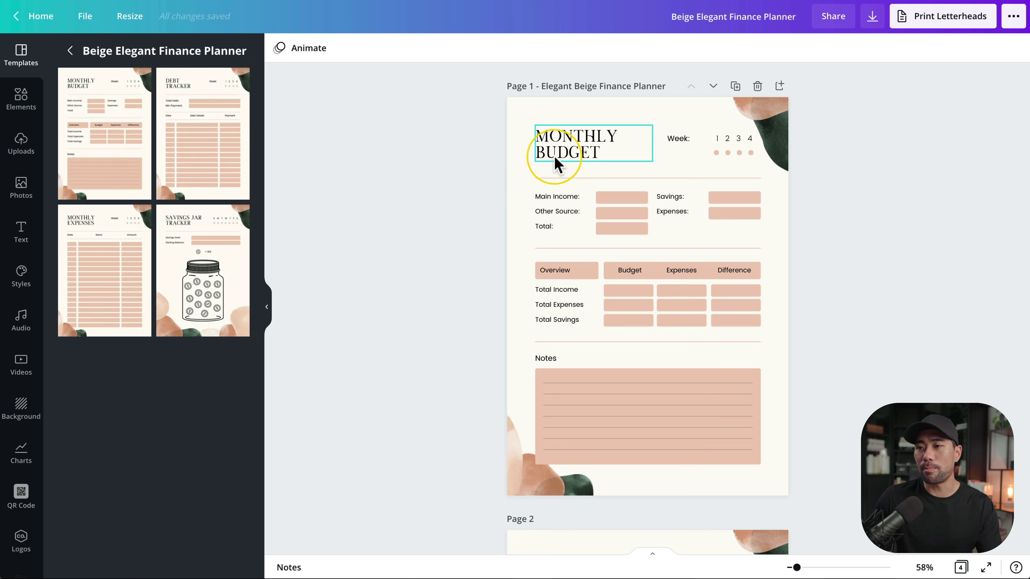
pyautogui.scroll(-6, 713, 407)
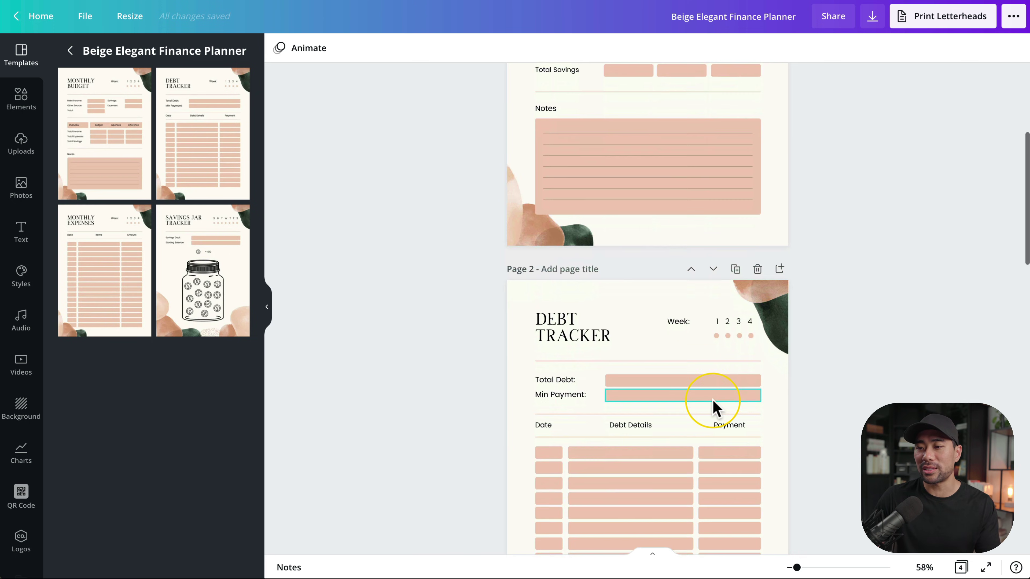
pyautogui.scroll(-11, 712, 407)
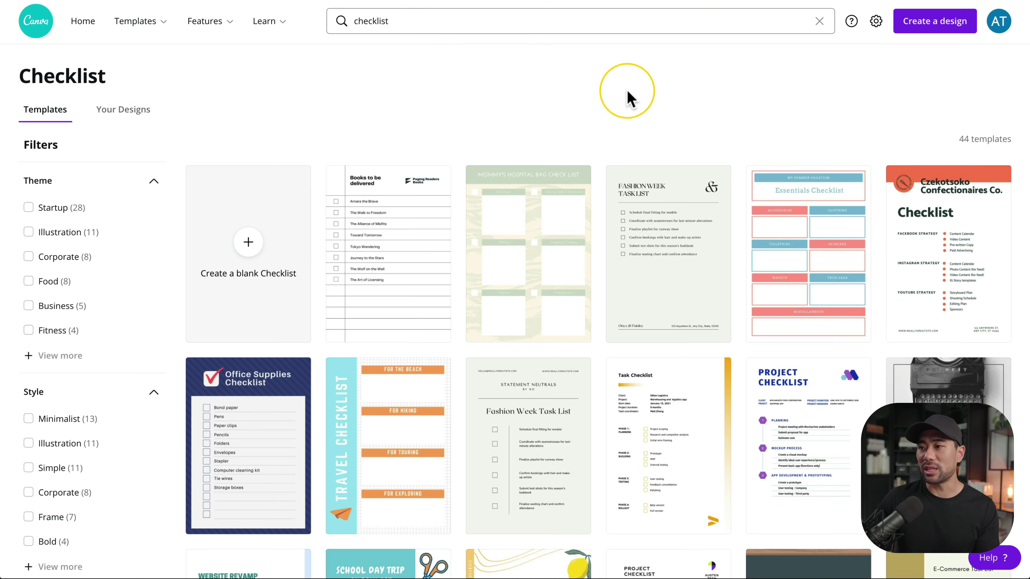
# - Scroll the Fashion Week Task List and tick its first checkbox
pyautogui.scroll(-5, 689, 231)
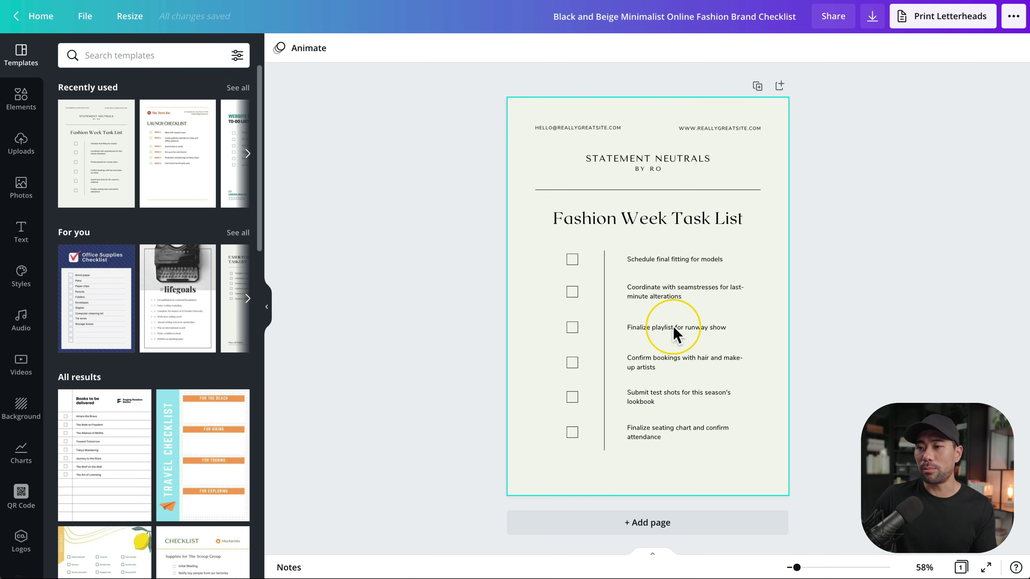
pyautogui.click(572, 259)
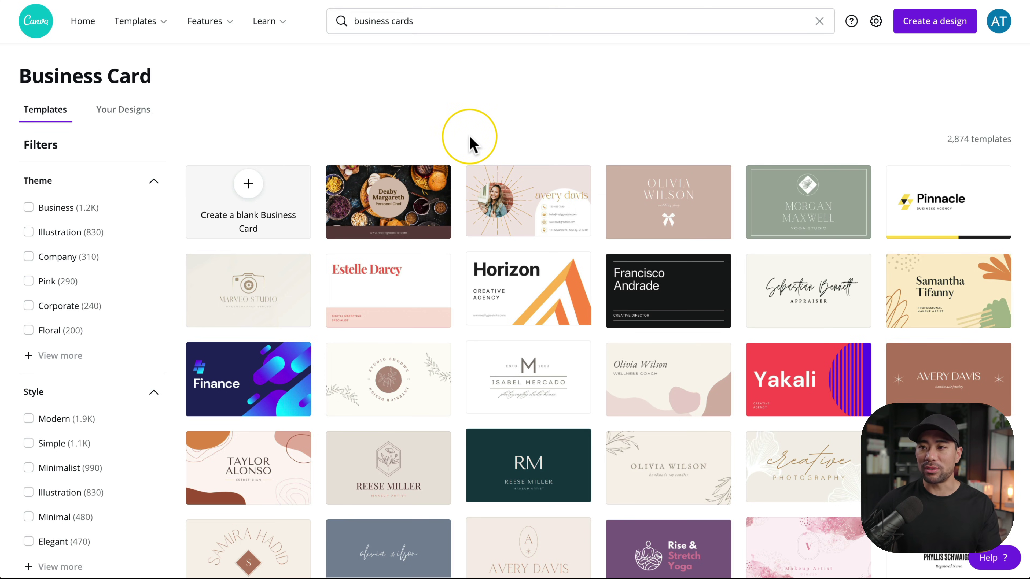
# - Look over the front and back pages of the Gold Neutral Yoga Business Card
pyautogui.scroll(-2, 471, 142)
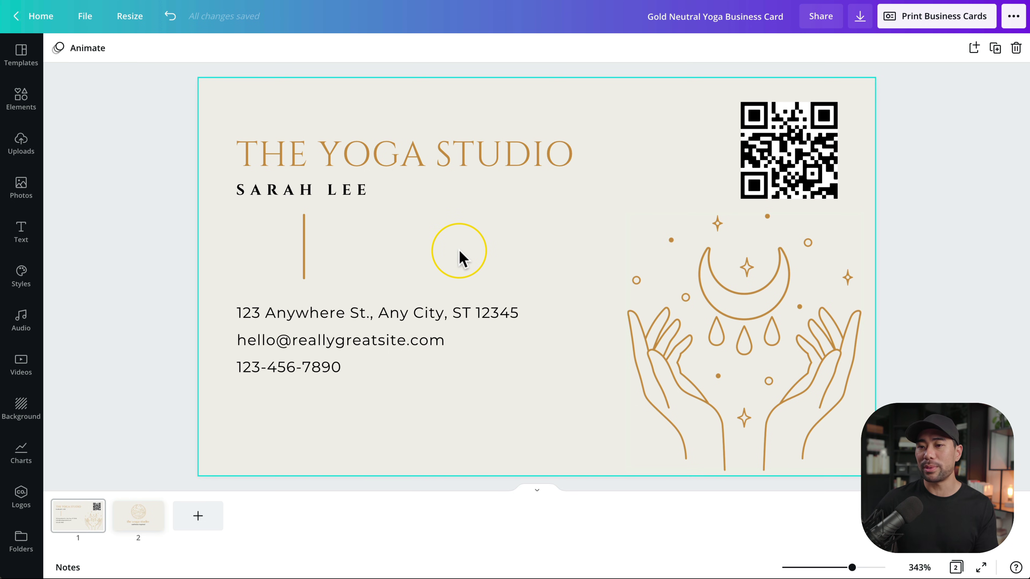
pyautogui.scroll(-3, 460, 258)
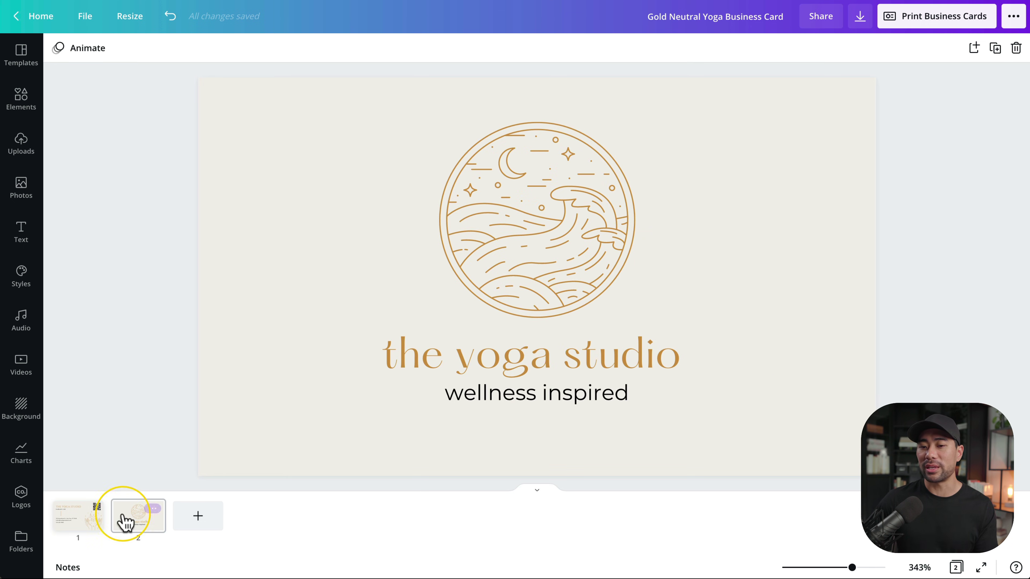
pyautogui.click(70, 523)
pyautogui.click(133, 523)
pyautogui.scroll(3, 131, 200)
# - Select the THE YOGA STUDIO title, name line and address text, then deselect
pyautogui.click(322, 153)
pyautogui.doubleClick(325, 151)
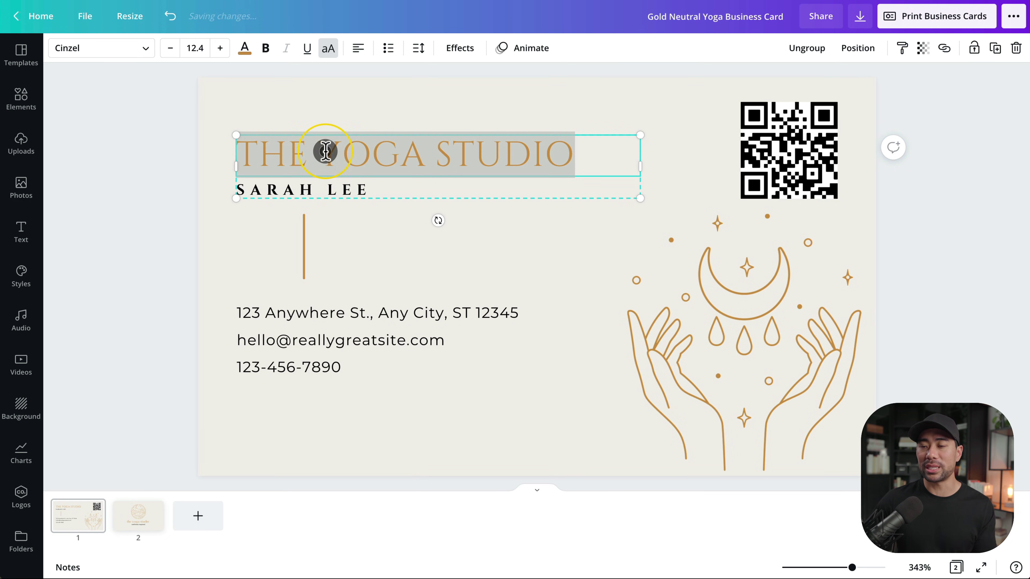
pyautogui.click(311, 191)
pyautogui.click(356, 314)
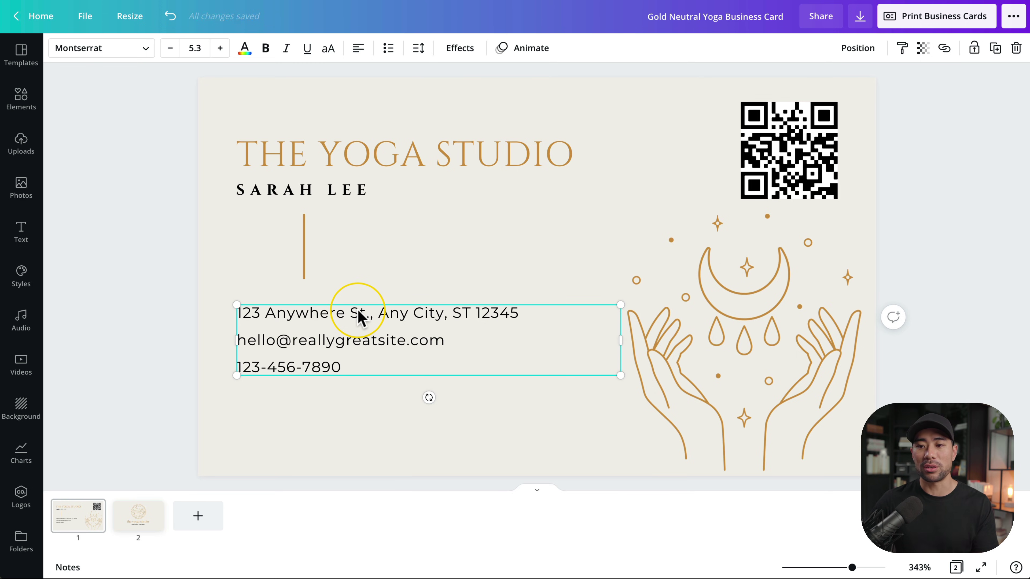
pyautogui.click(976, 267)
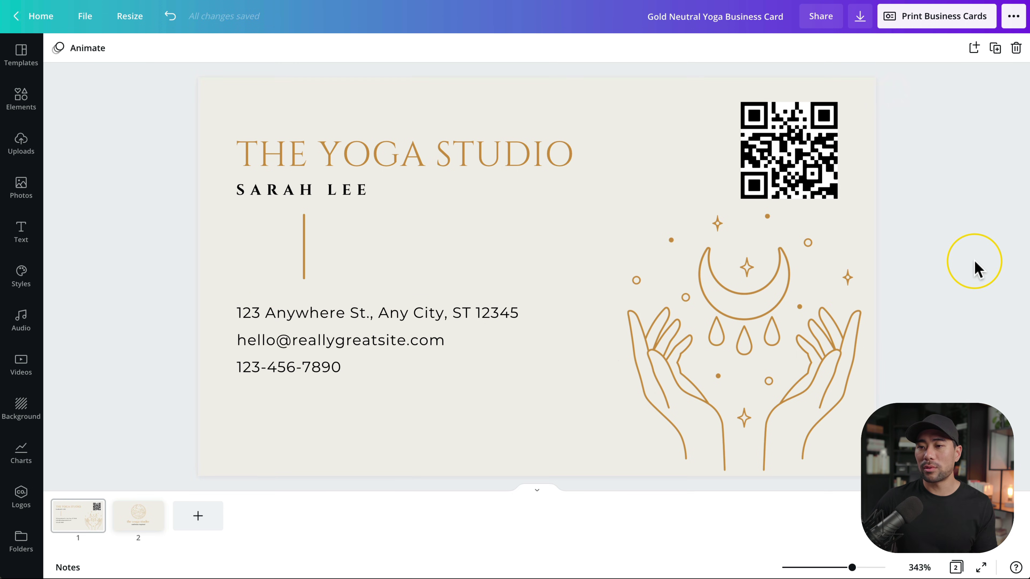
# - View the card's download file formats and close the panel without downloading
pyautogui.click(859, 18)
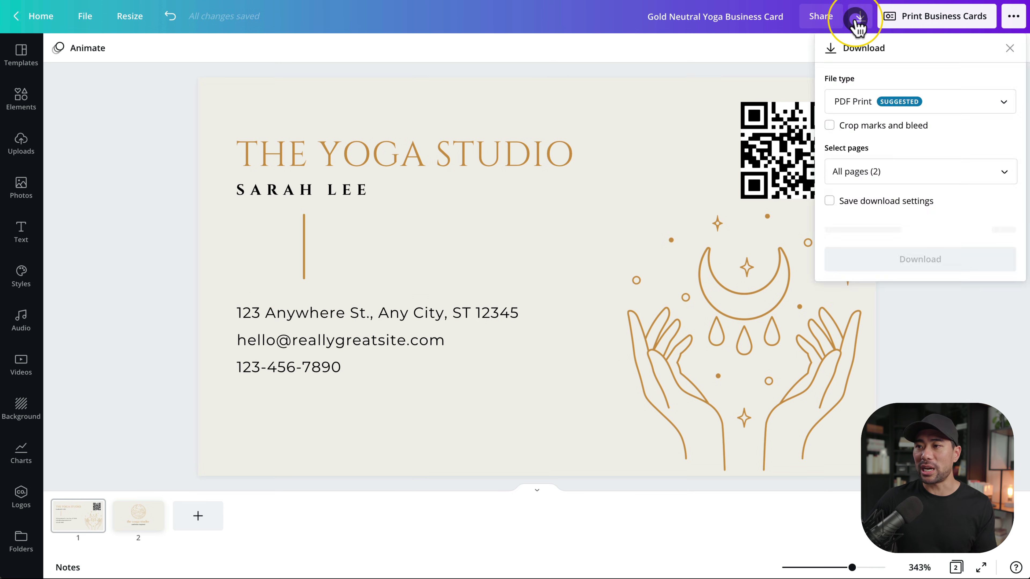
pyautogui.click(873, 107)
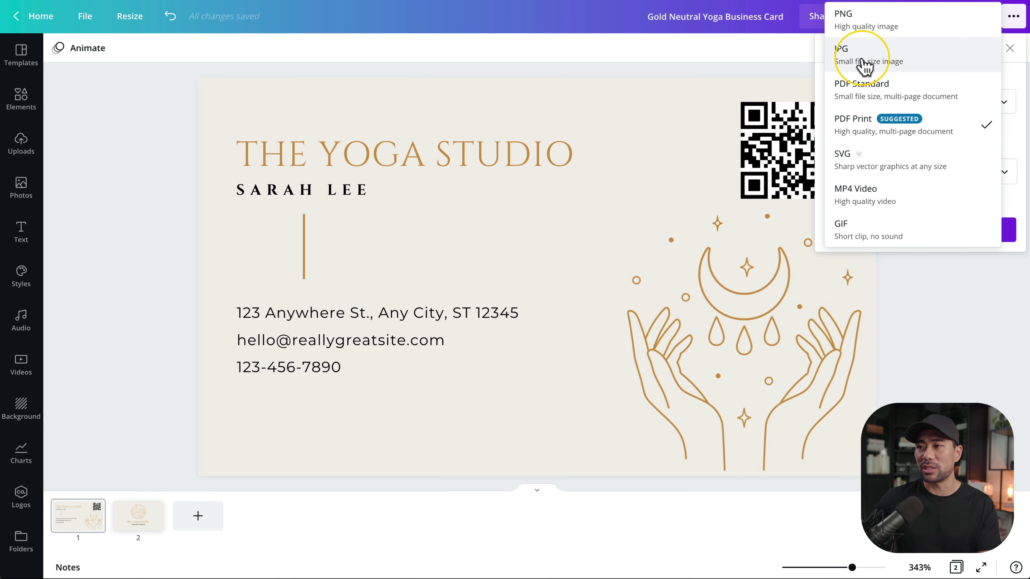
pyautogui.click(989, 359)
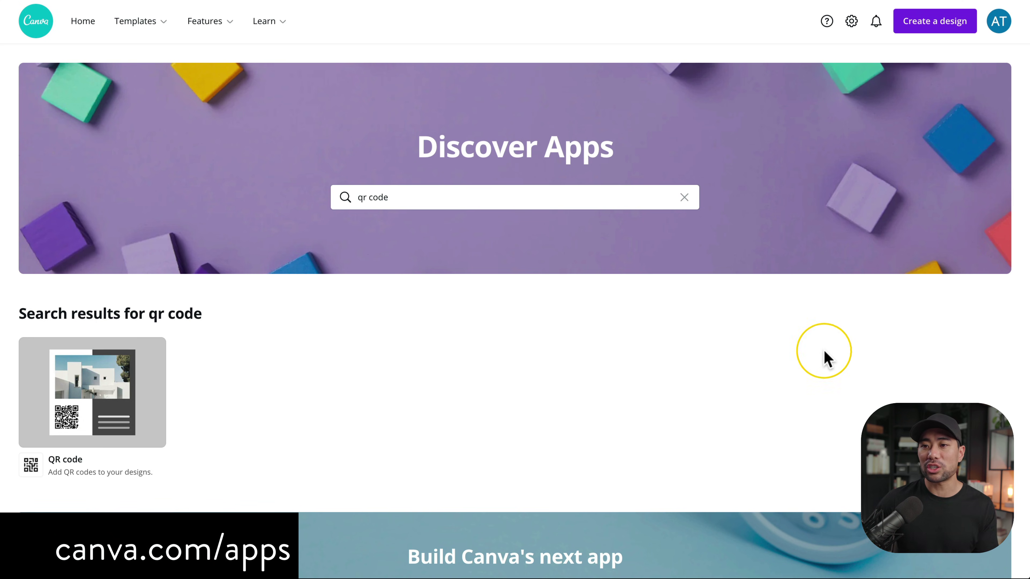
# - Paste the website address into the QR Code app's URL field
pyautogui.moveTo(356, 198); pyautogui.dragTo(411, 198)
pyautogui.click(333, 330)
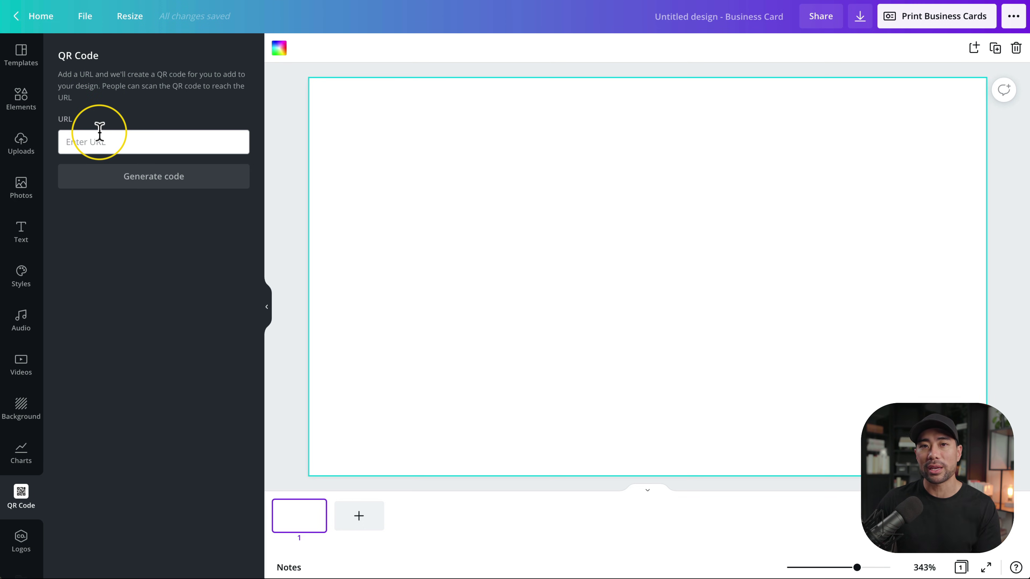
pyautogui.click(100, 134)
pyautogui.write('https://aureliustjin.com')
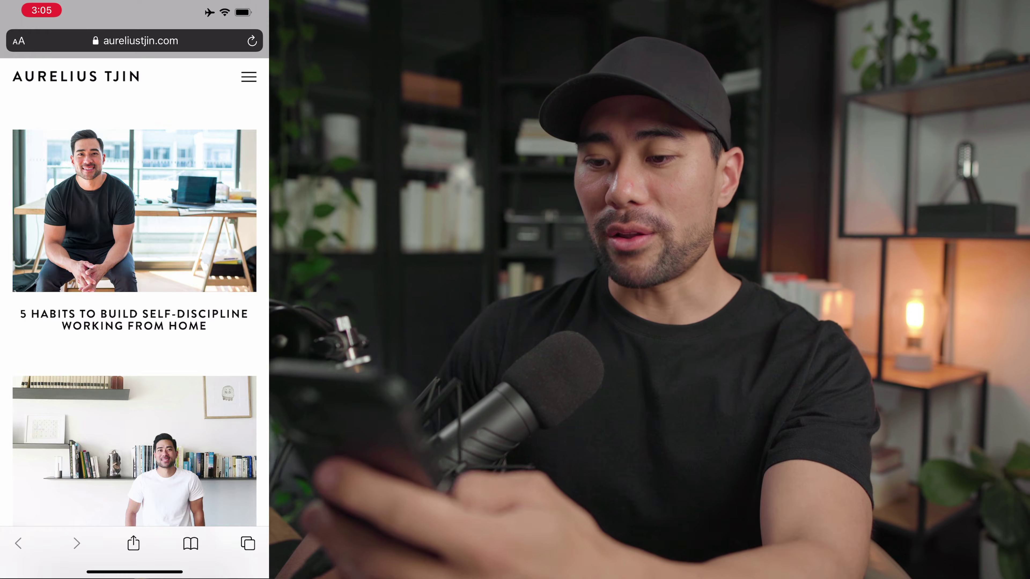
# - Scroll down the website's list of articles
pyautogui.scroll(-10, 134, 309)
pyautogui.scroll(-5, 134, 308)
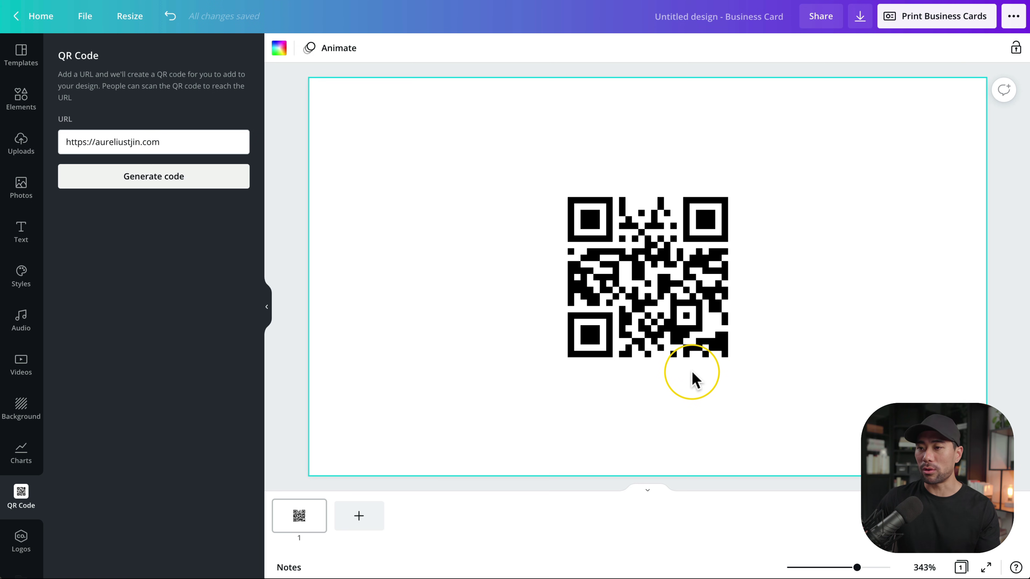
# - Copy the generated QR code and paste it onto the Gold Neutral Yoga Business Card
pyautogui.click(678, 348)
pyautogui.rightClick(646, 305)
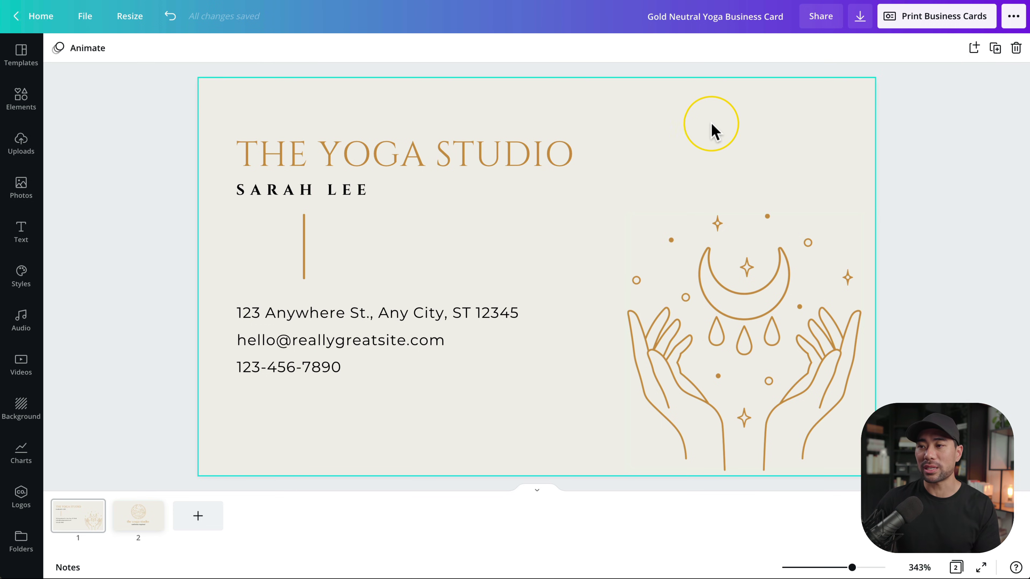
pyautogui.rightClick(713, 129)
pyautogui.click(756, 166)
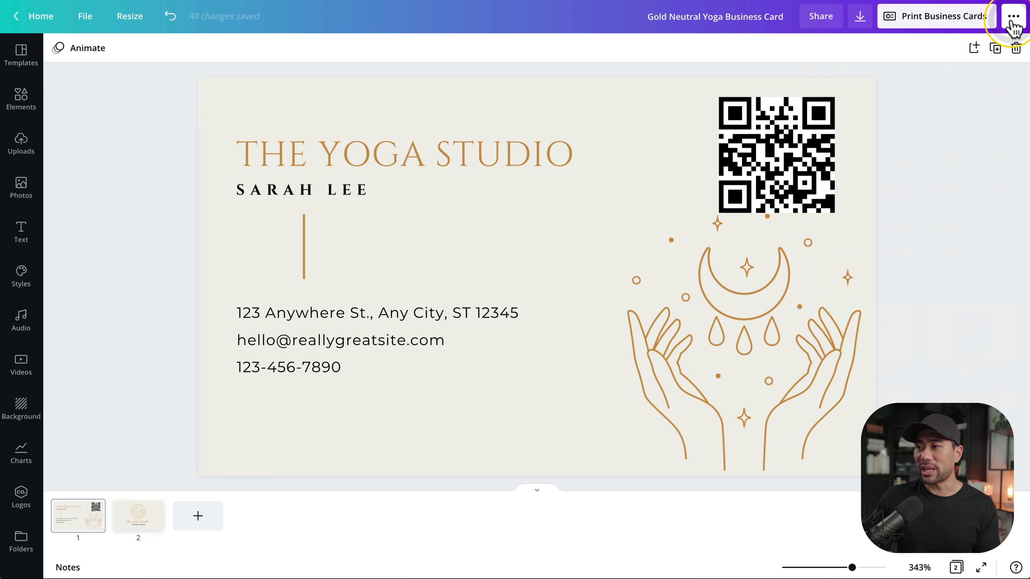
# - Look through the publishing options' Print section, then close it
pyautogui.click(1012, 22)
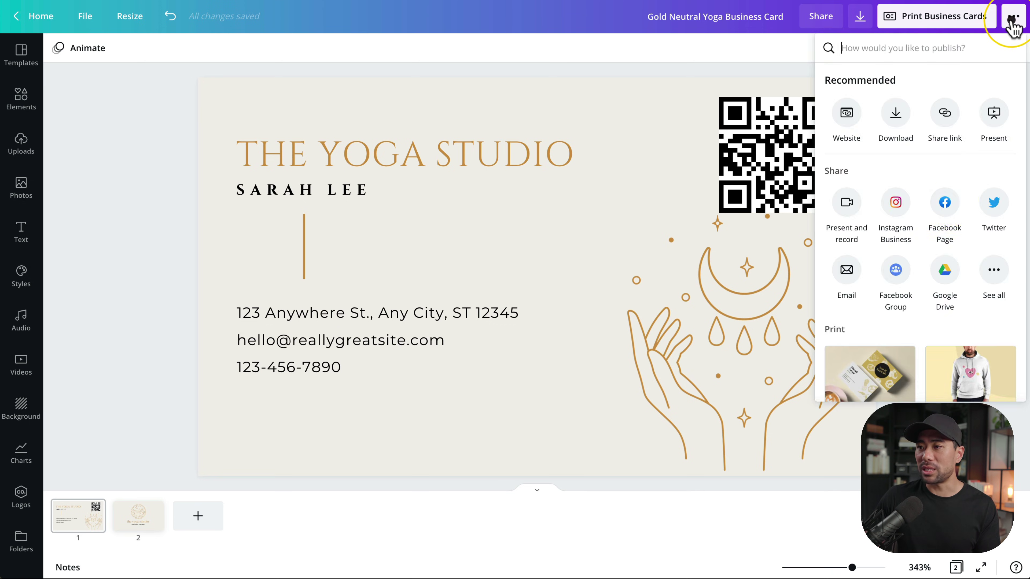
pyautogui.scroll(-5, 947, 203)
pyautogui.scroll(-1, 951, 207)
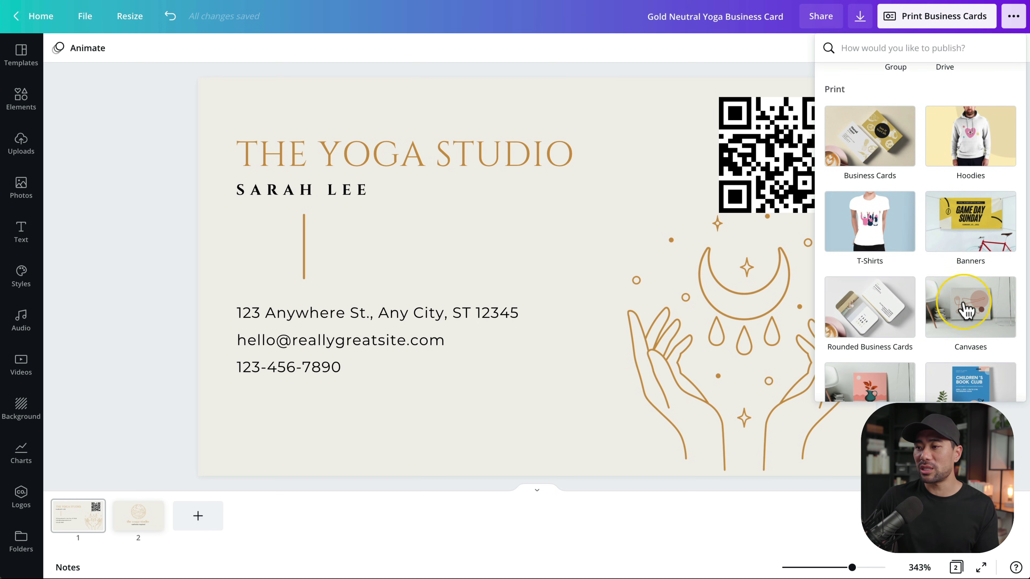
pyautogui.scroll(-10, 964, 315)
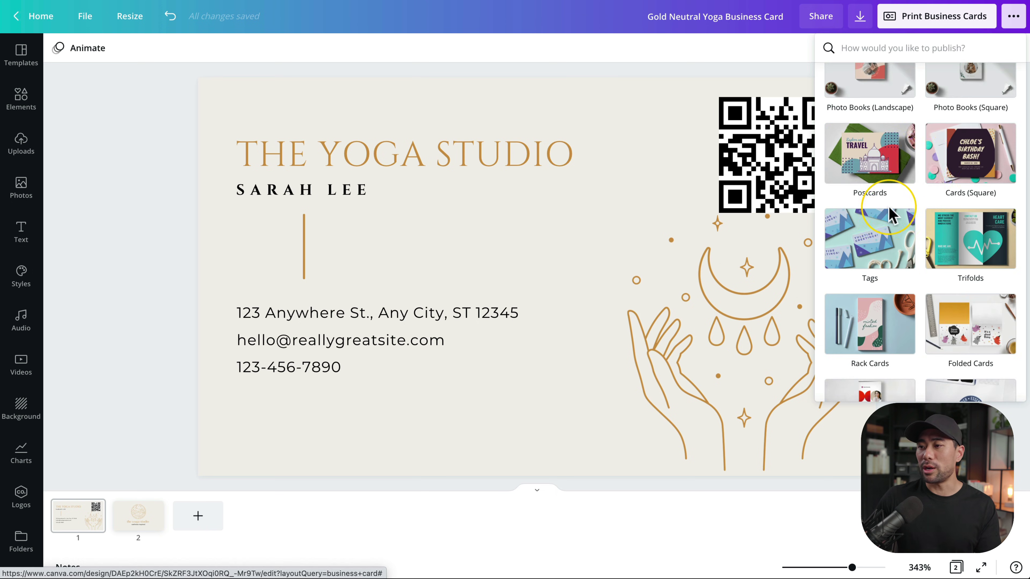
pyautogui.click(782, 65)
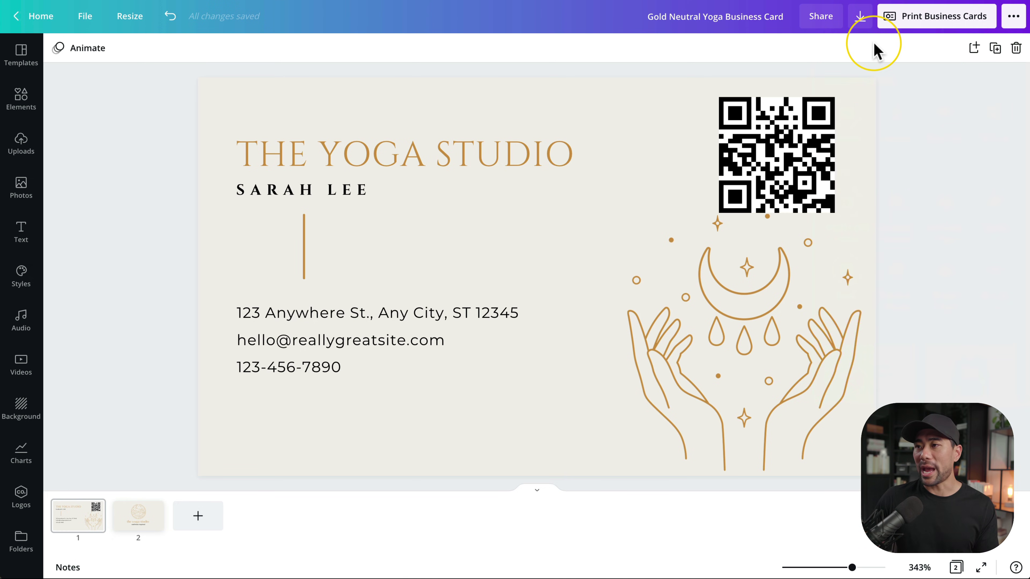
# - Order printed business cards, double sided, in a quantity of 100 copies
pyautogui.click(941, 19)
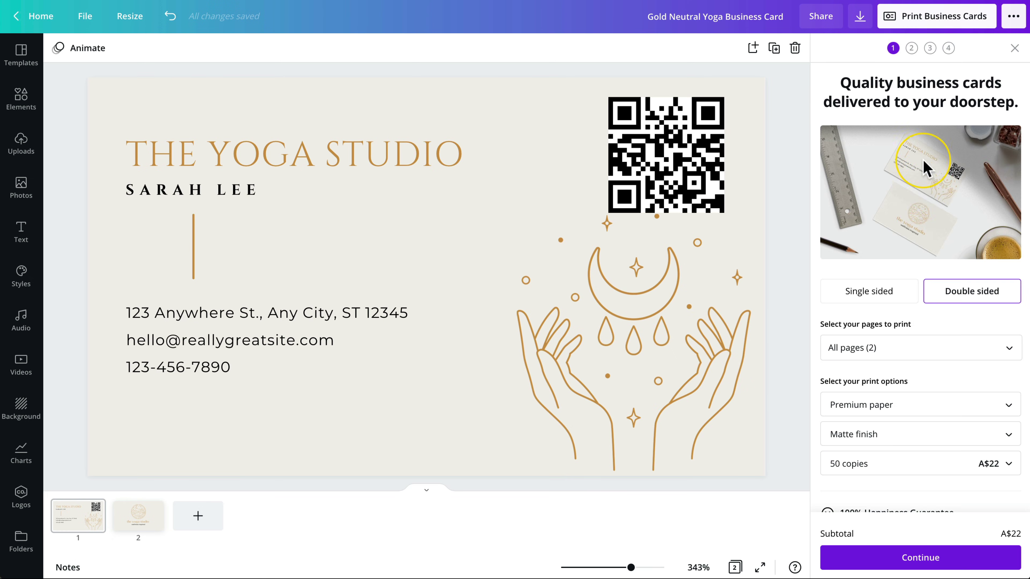
pyautogui.click(861, 285)
pyautogui.click(945, 296)
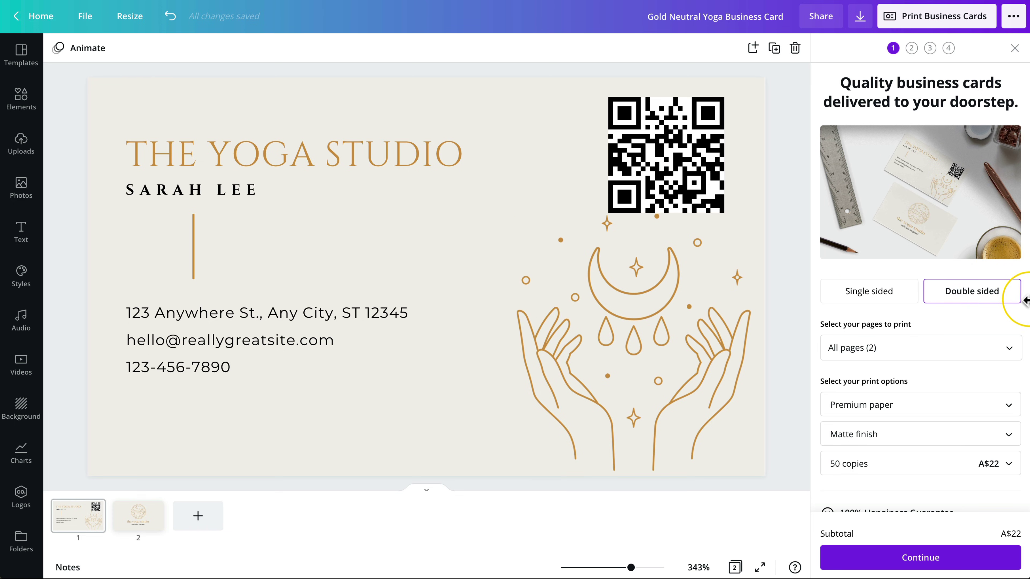
pyautogui.scroll(-2, 918, 311)
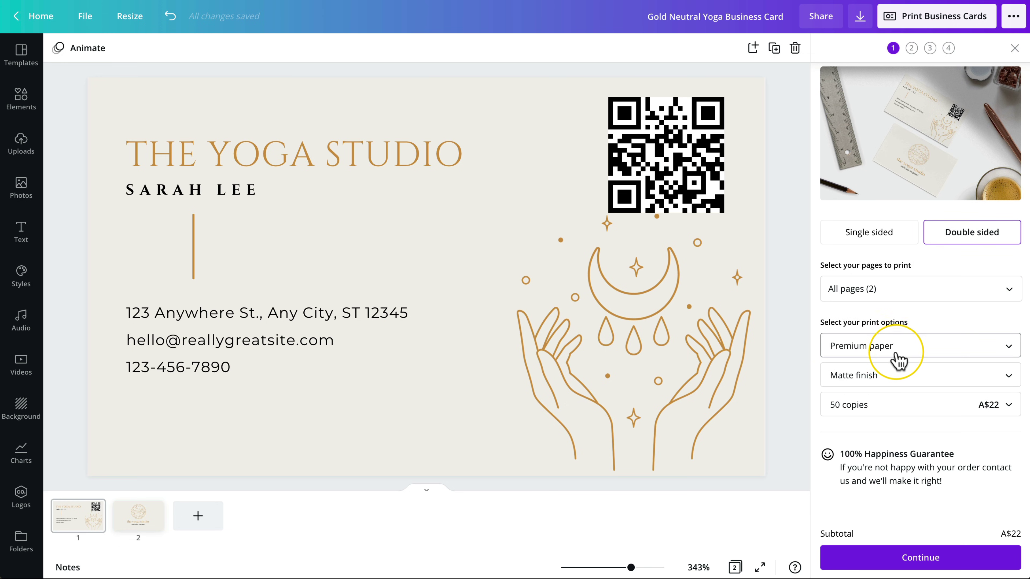
pyautogui.click(903, 406)
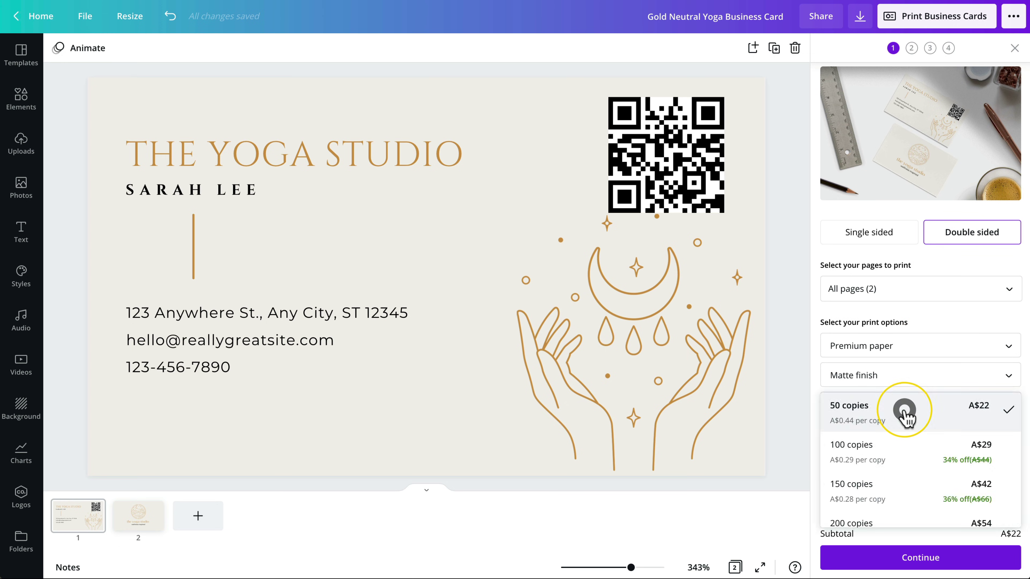
pyautogui.click(880, 455)
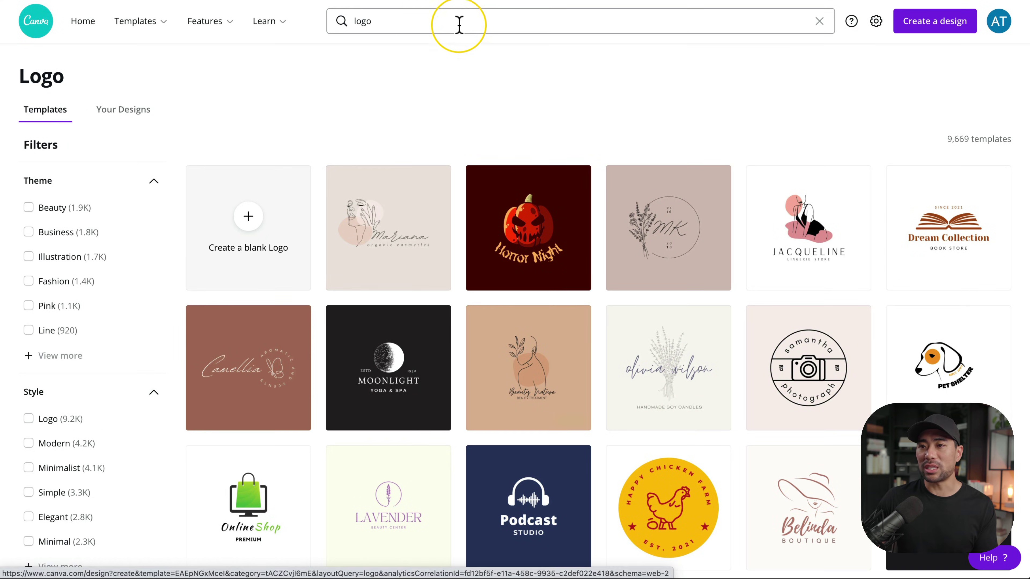
# - Scroll through the 'logo' template grid, past designs like Hydrofish and SmartEdu
pyautogui.scroll(-5, 604, 235)
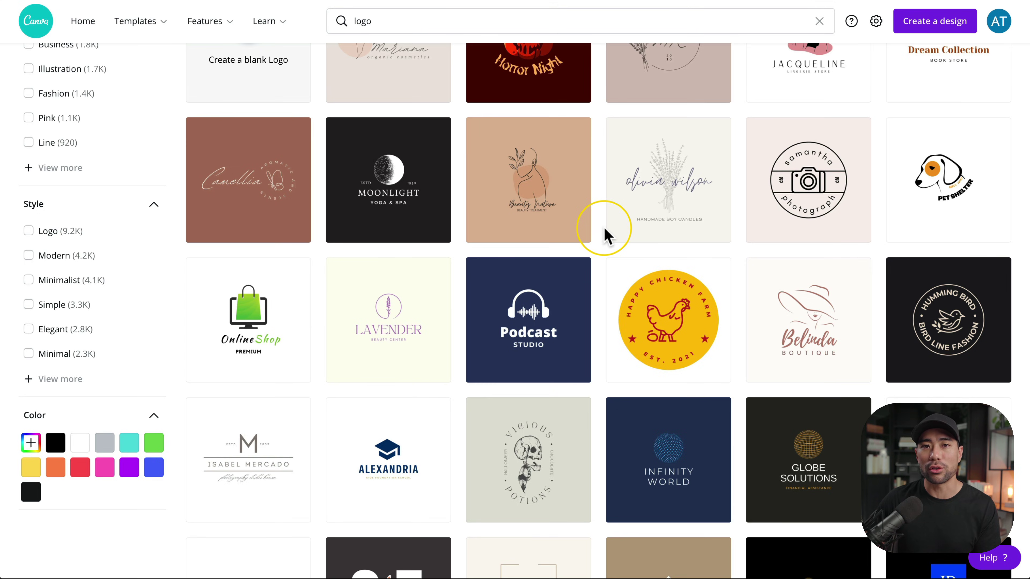
pyautogui.scroll(-10, 607, 235)
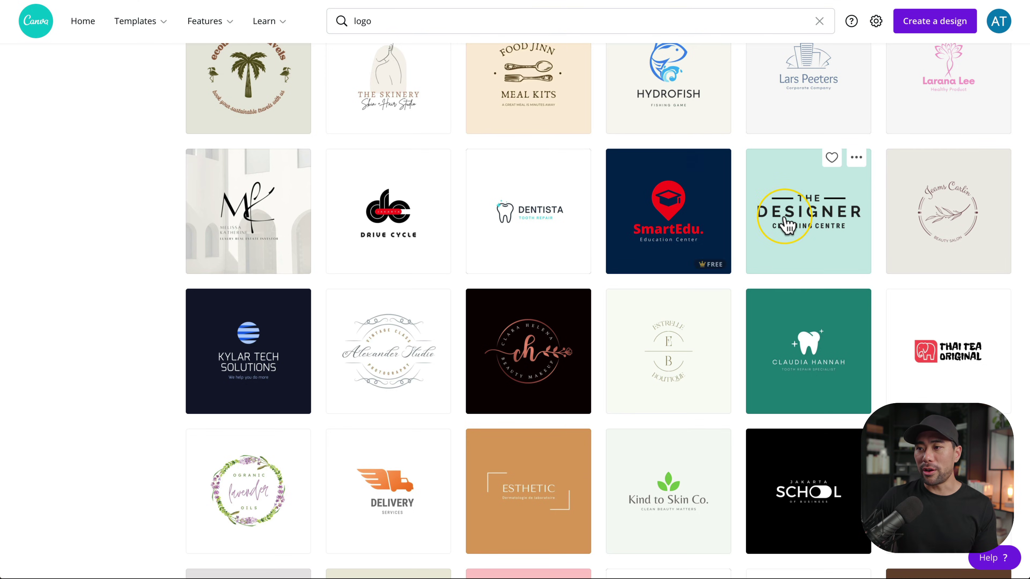
# - Open the Designer clothing centre logo template and replace DESIGNER with CREATIVE
pyautogui.click(812, 208)
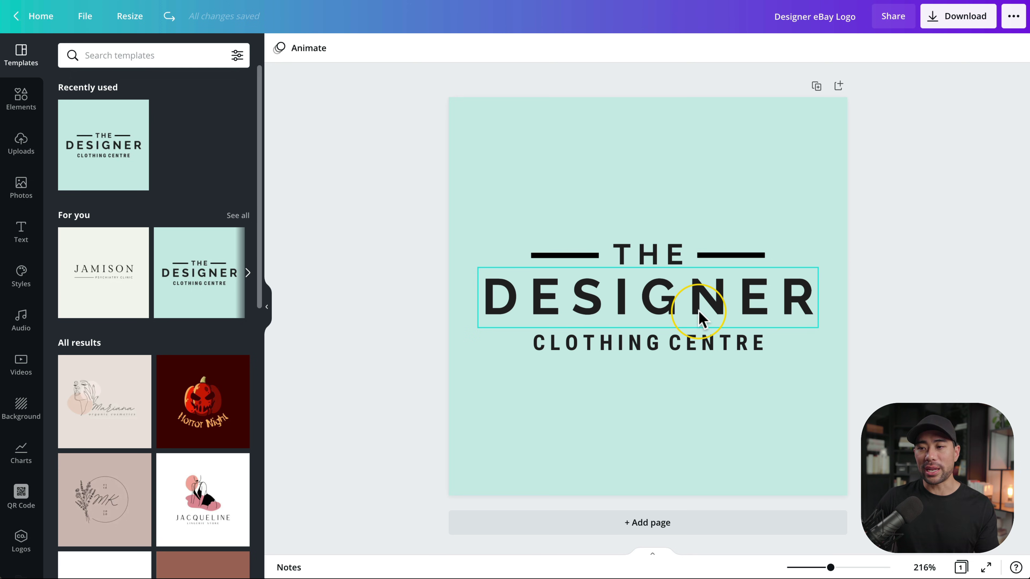
pyautogui.click(695, 309)
pyautogui.click(693, 305)
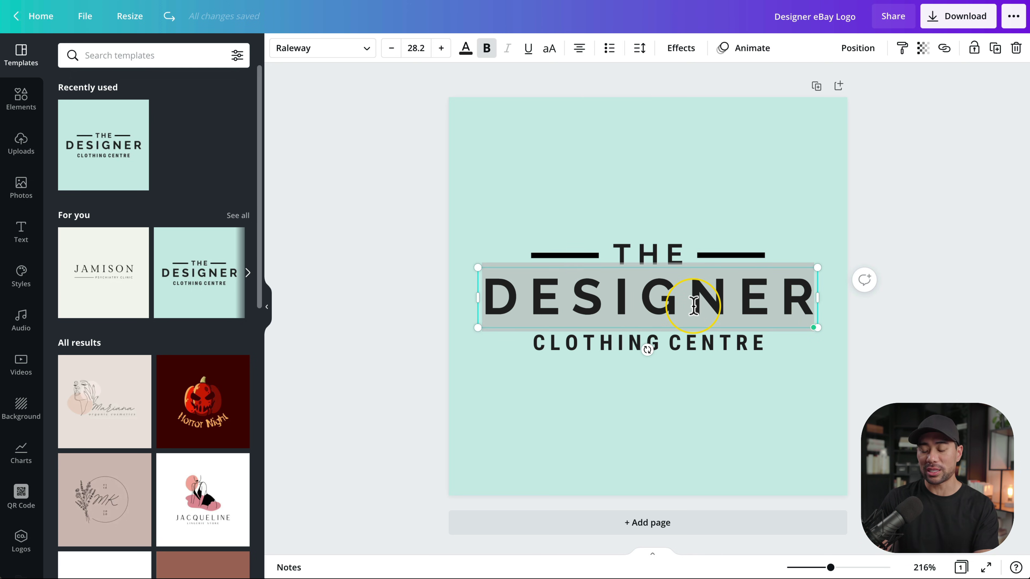
pyautogui.write('CREATIVE')
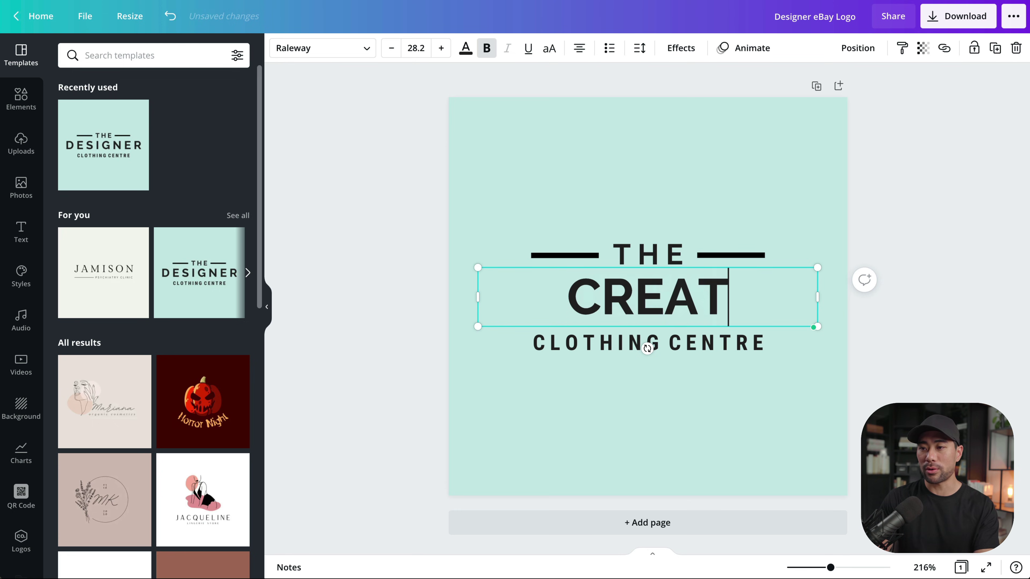
# - Widen CREATIVE's letter spacing to about 168 and bring up the background colour choices
pyautogui.hotkey('ctrl', 'a')
pyautogui.click(640, 48)
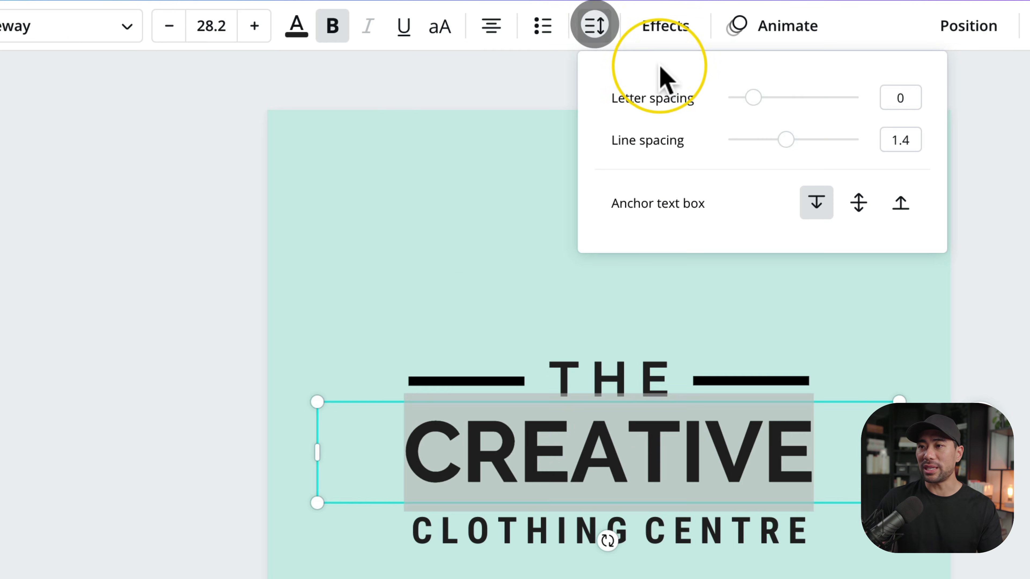
pyautogui.moveTo(752, 100); pyautogui.dragTo(775, 103)
pyautogui.click(436, 194)
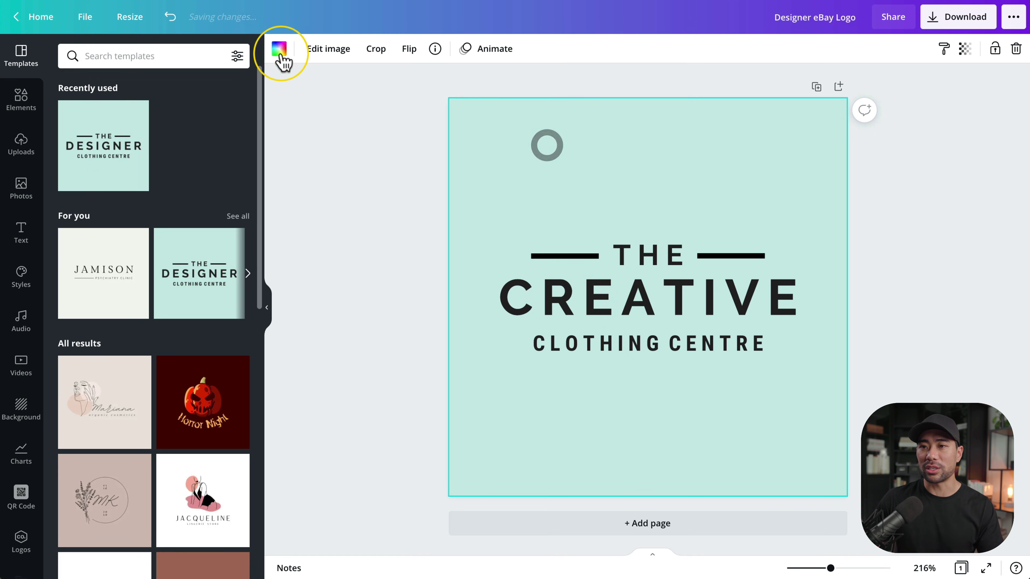
pyautogui.click(279, 49)
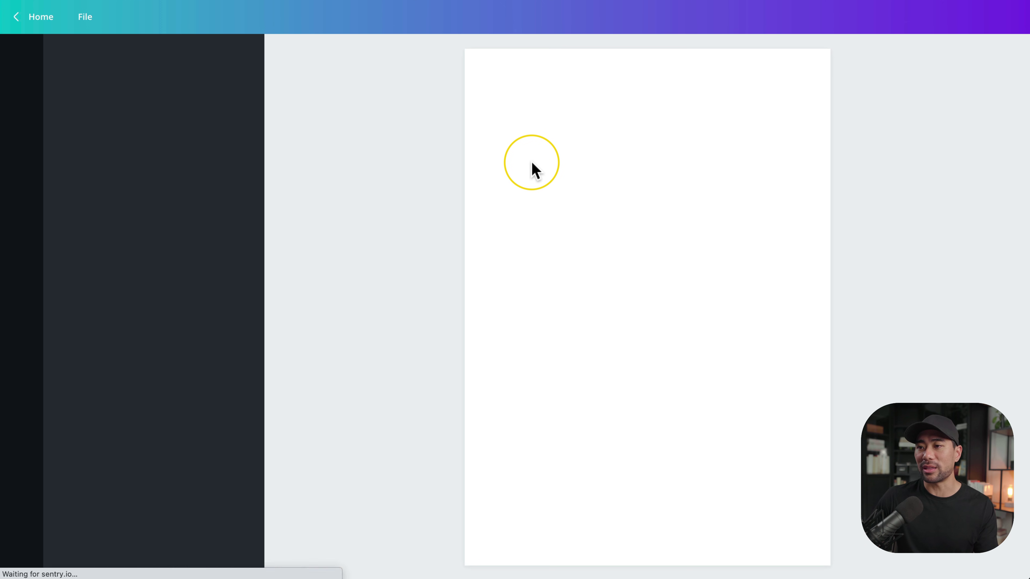
# - Inspect the invoice's header banner and quality line, then bring up the receipt's Download settings
pyautogui.click(535, 170)
pyautogui.click(856, 210)
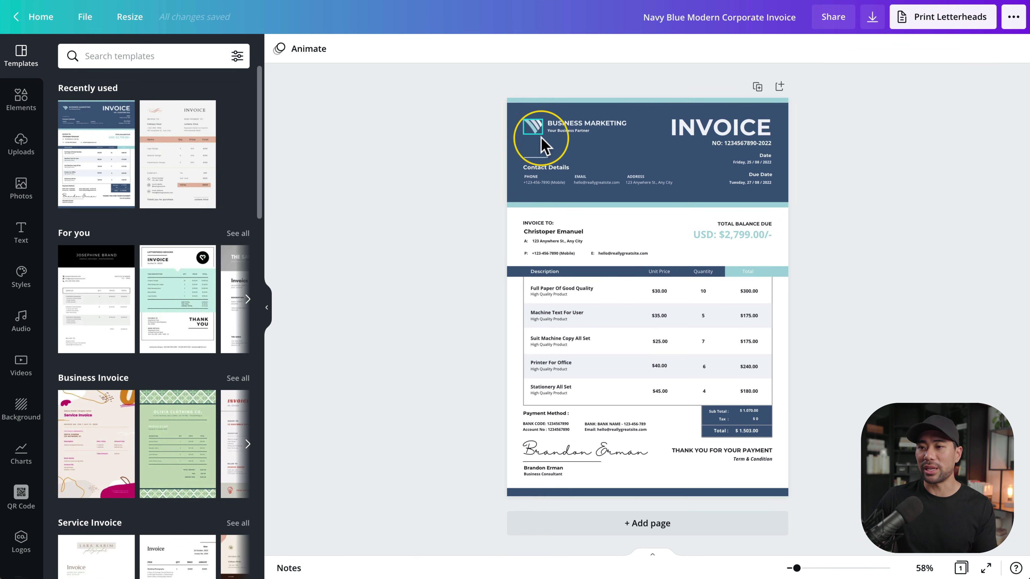
pyautogui.click(551, 287)
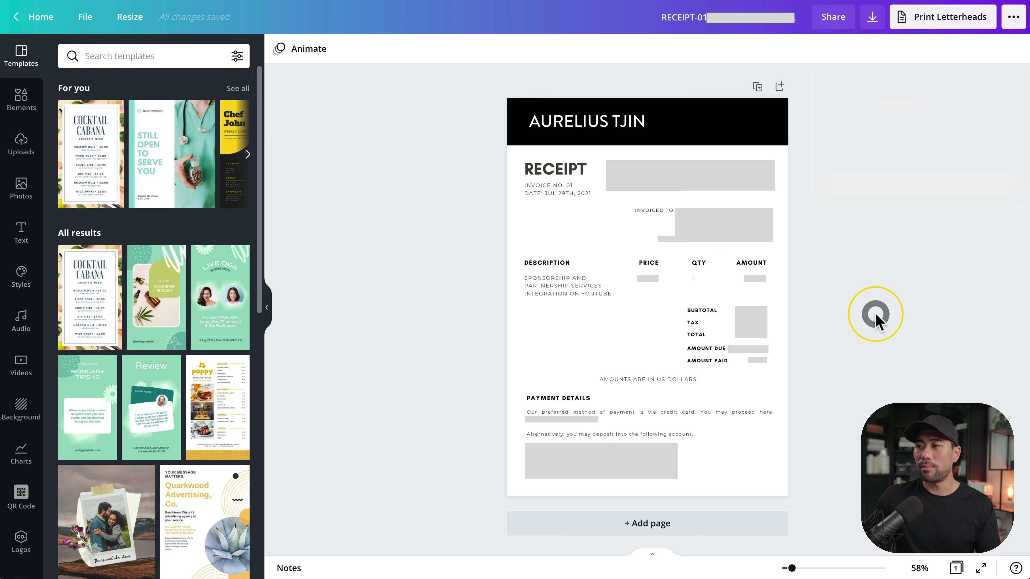
pyautogui.click(872, 25)
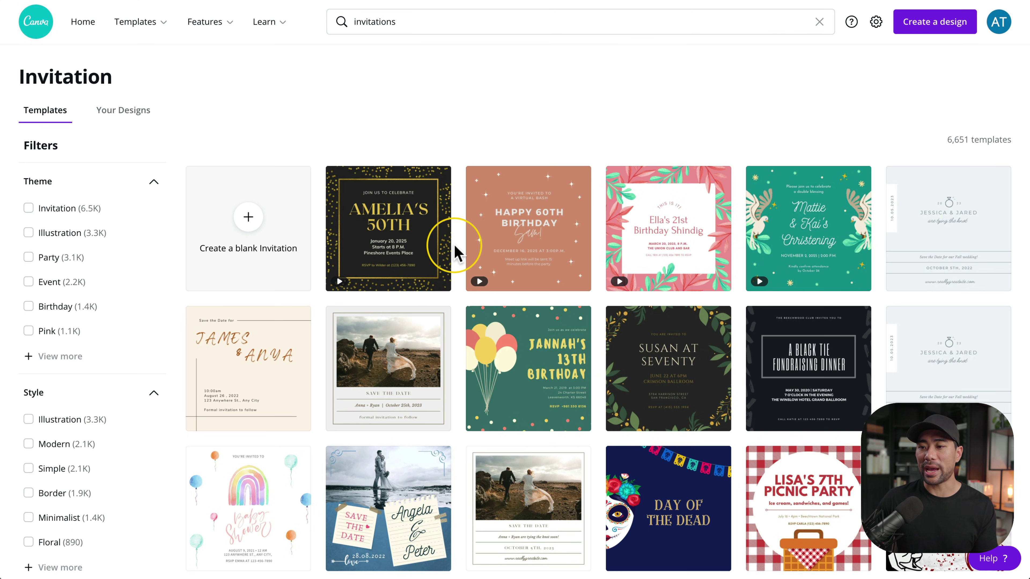
pyautogui.scroll(-10, 456, 244)
pyautogui.scroll(10, 460, 249)
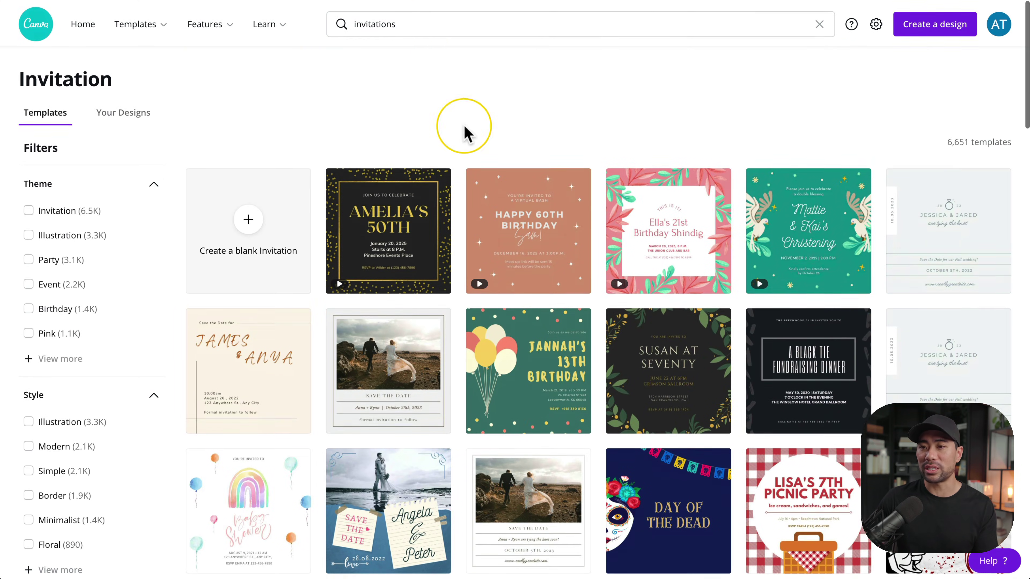
pyautogui.click(425, 22)
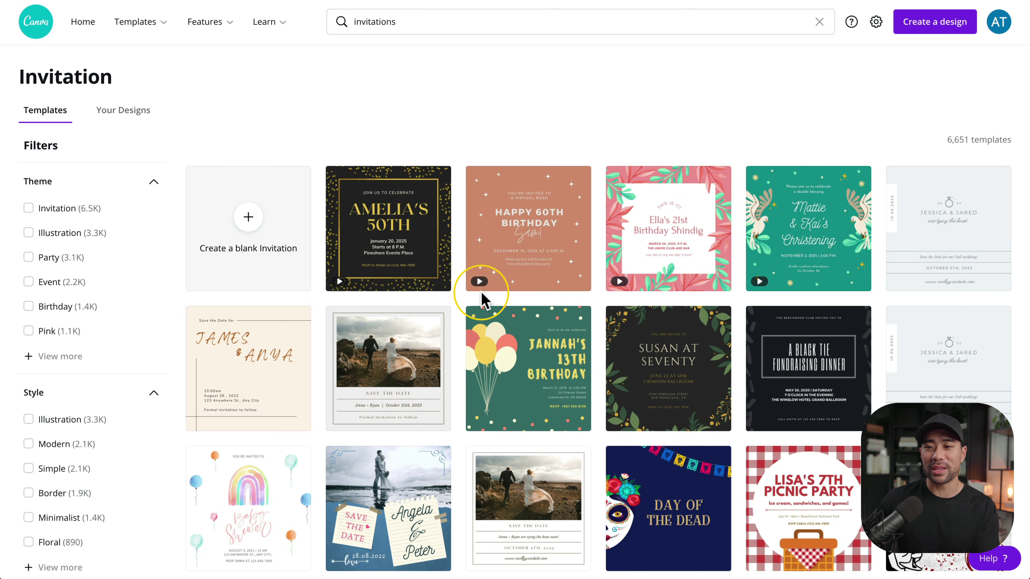
pyautogui.scroll(-10, 482, 294)
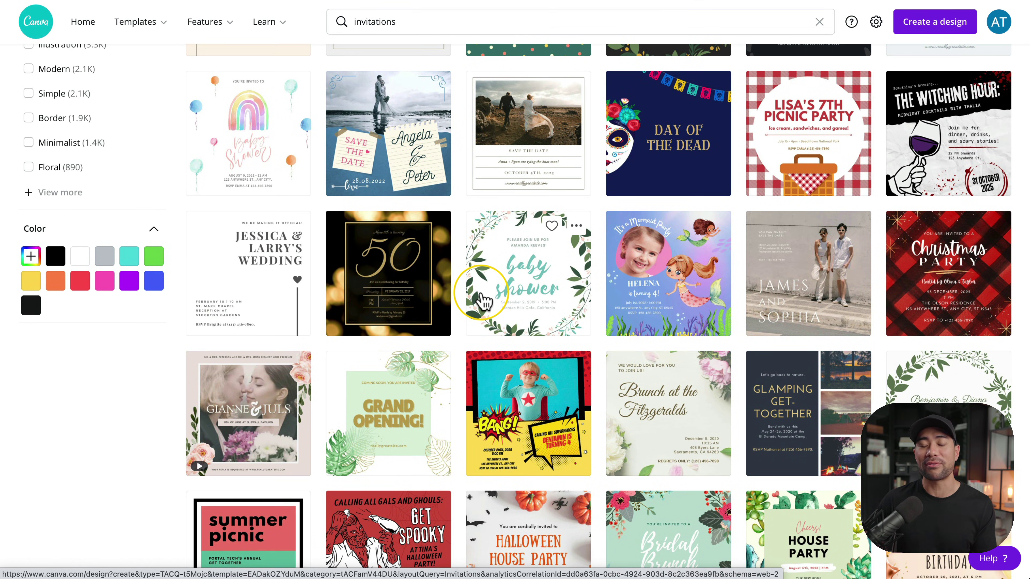
pyautogui.scroll(-20, 482, 294)
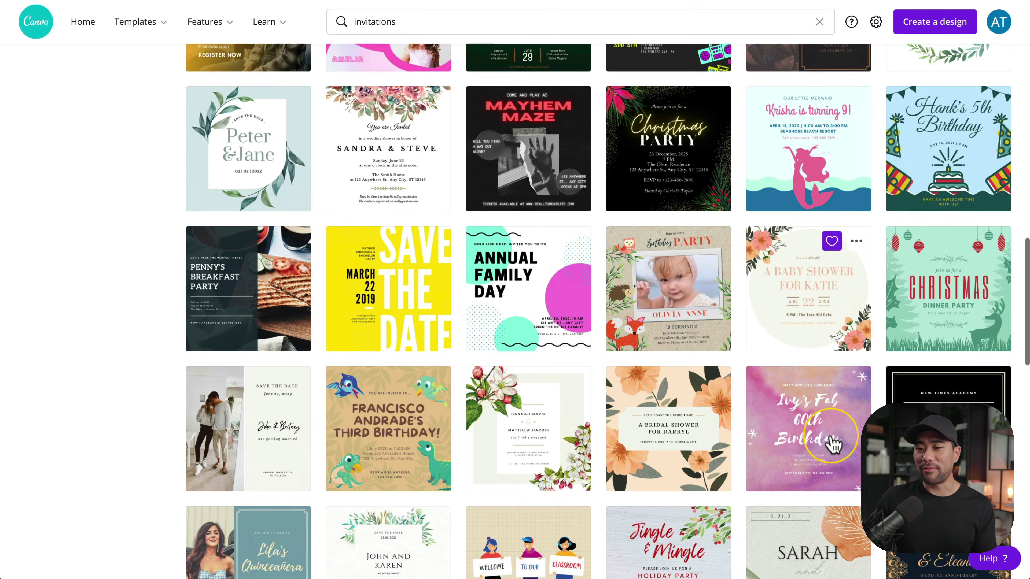
pyautogui.scroll(-20, 831, 444)
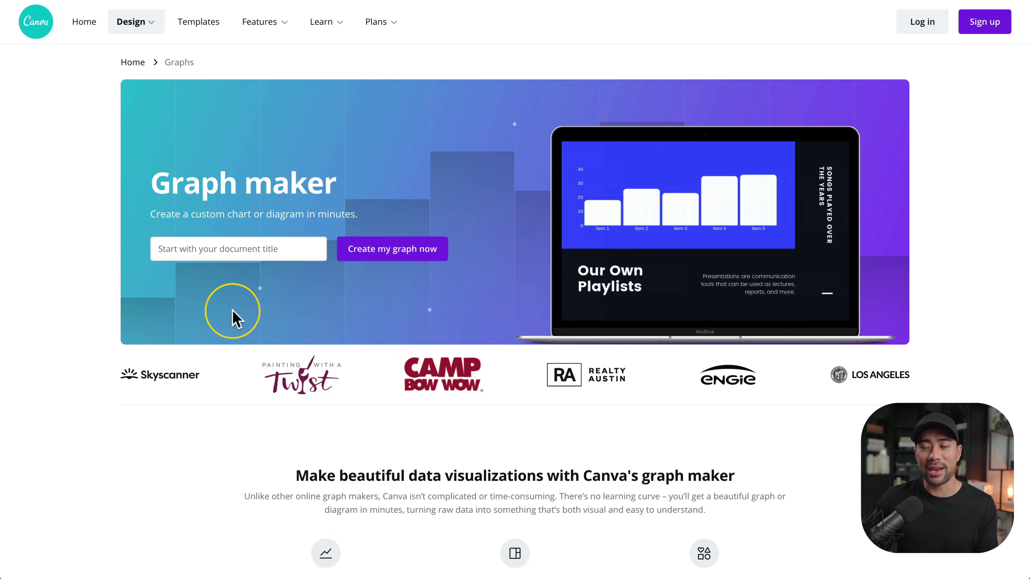
# - Start a new graph titled 'Social Media Stats' from the Graph maker page
pyautogui.moveTo(150, 24)
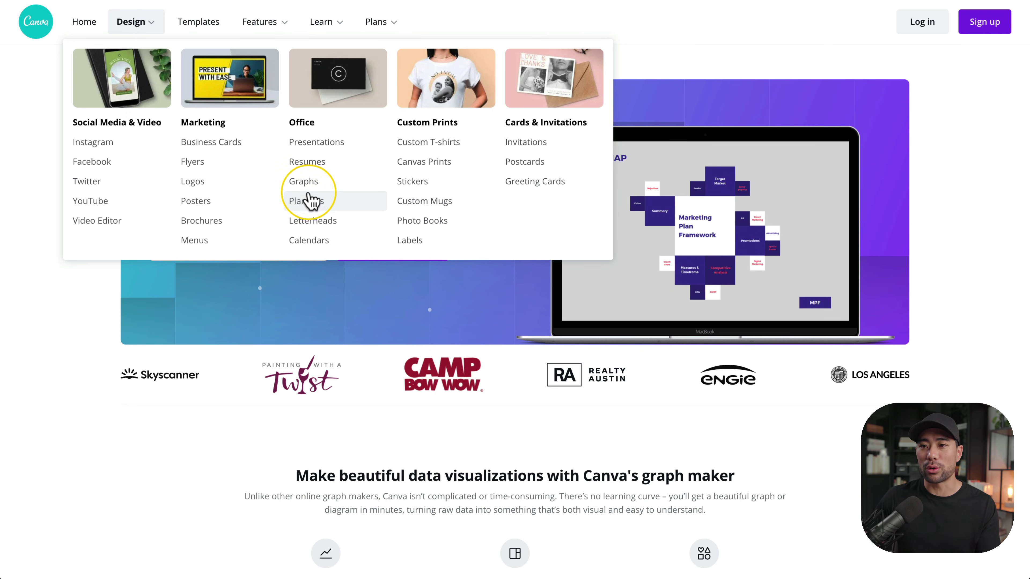
pyautogui.click(308, 183)
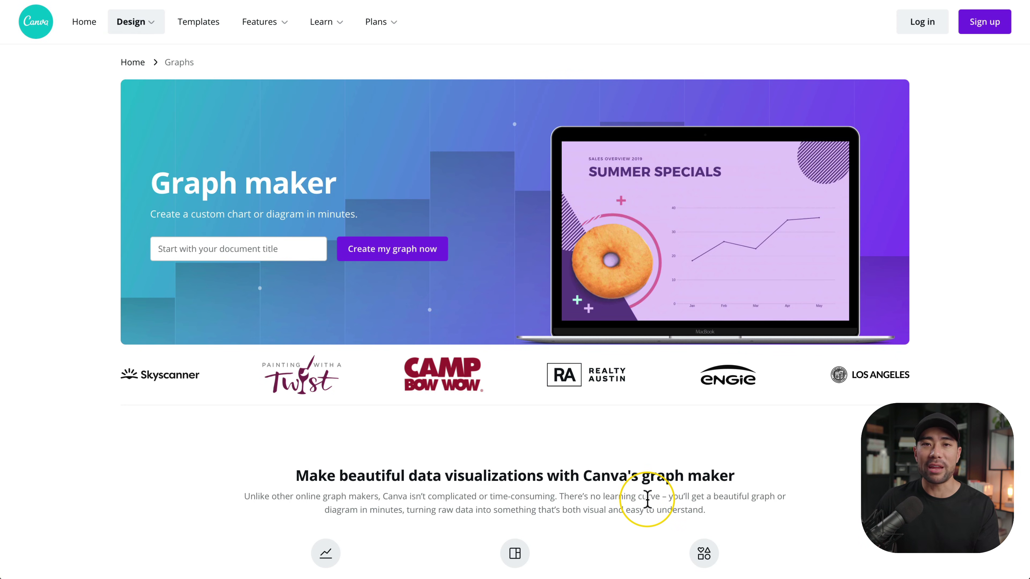
pyautogui.click(219, 249)
pyautogui.write('Social Media Stats')
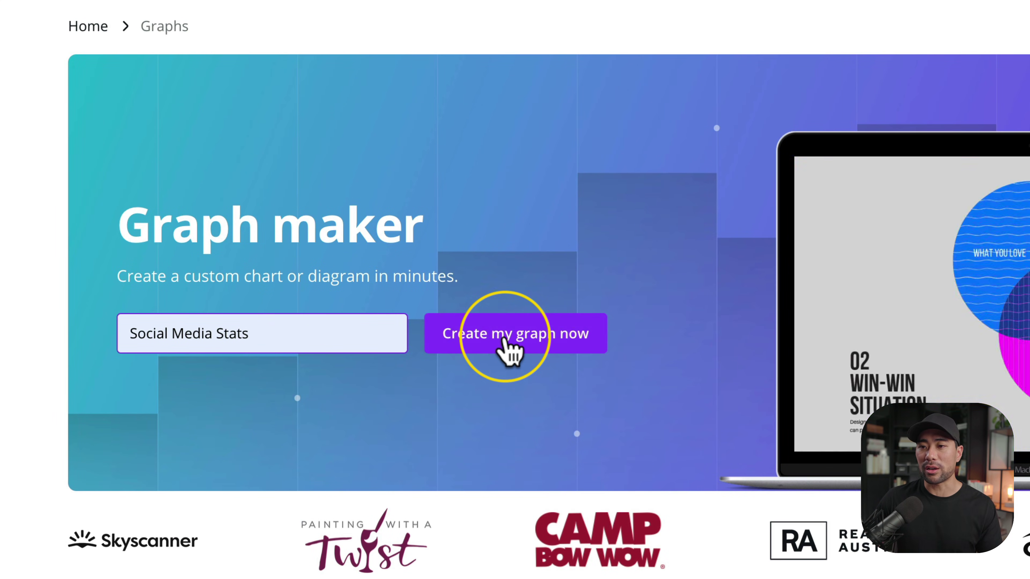
pyautogui.click(505, 340)
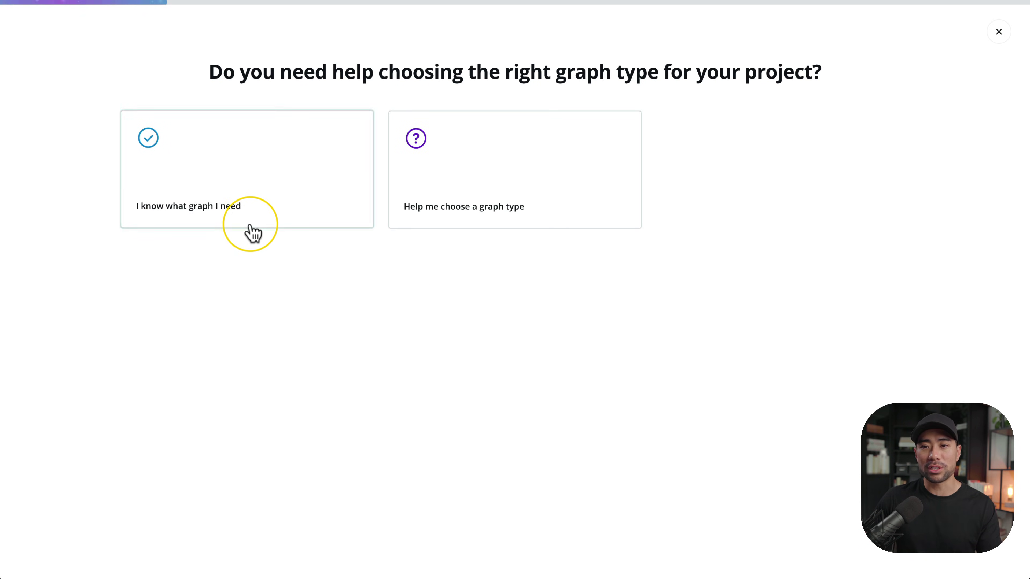
# - Choose the Bar Graph type and build the design from THE TREND template
pyautogui.click(207, 213)
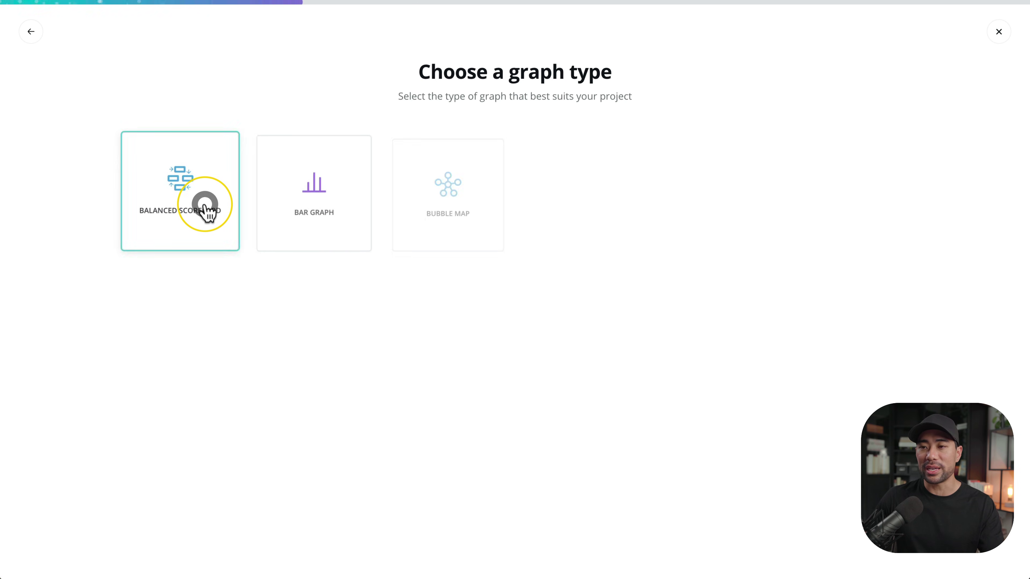
pyautogui.click(328, 229)
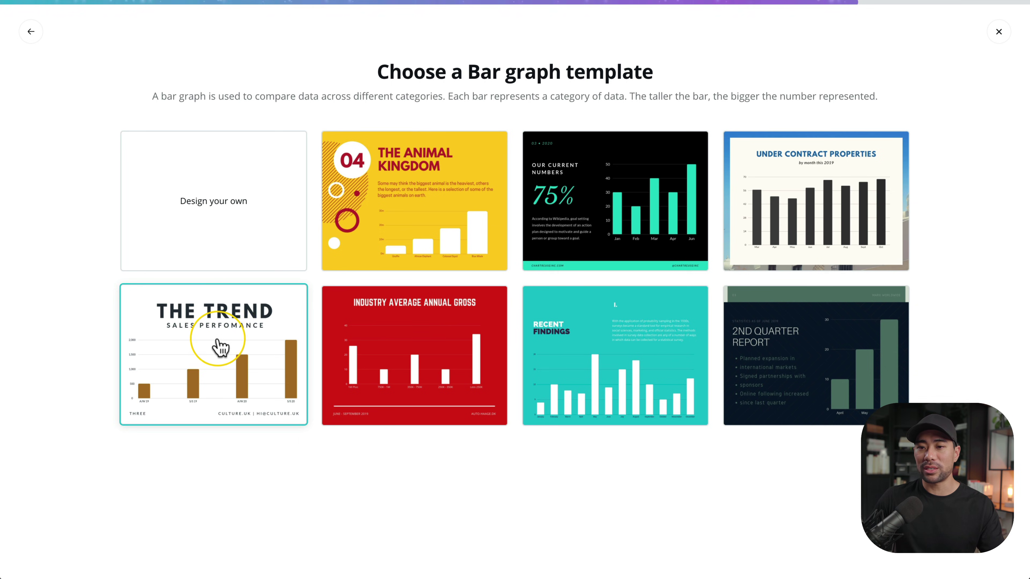
pyautogui.click(222, 350)
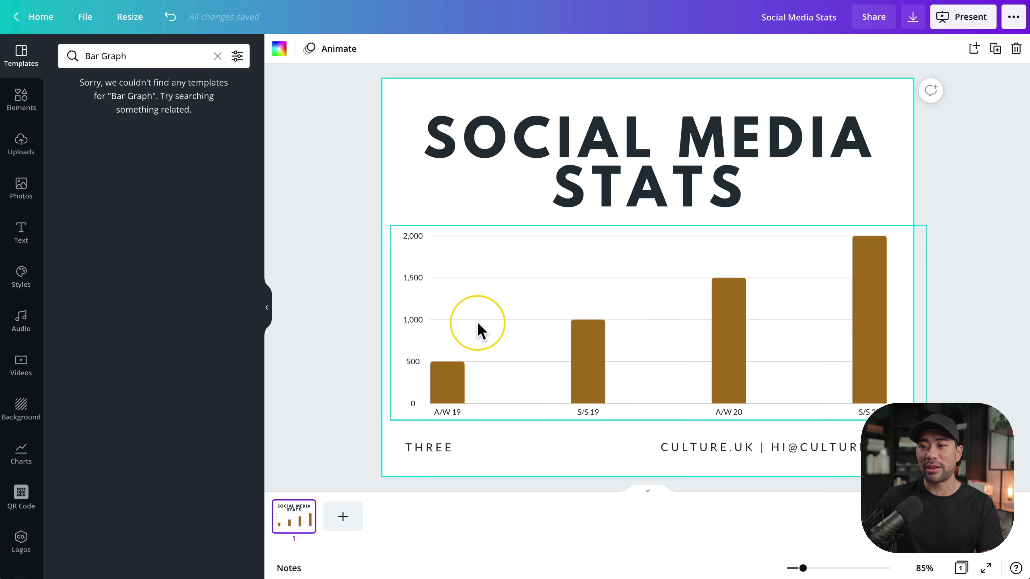
# - Change the chart's A/W 19 value from 500 to 1000
pyautogui.click(513, 314)
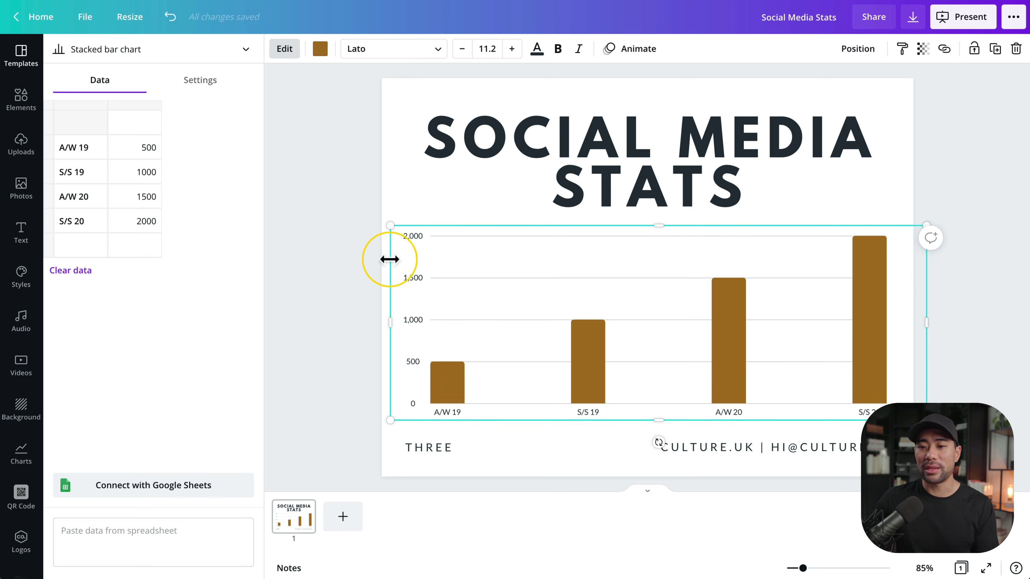
pyautogui.click(149, 148)
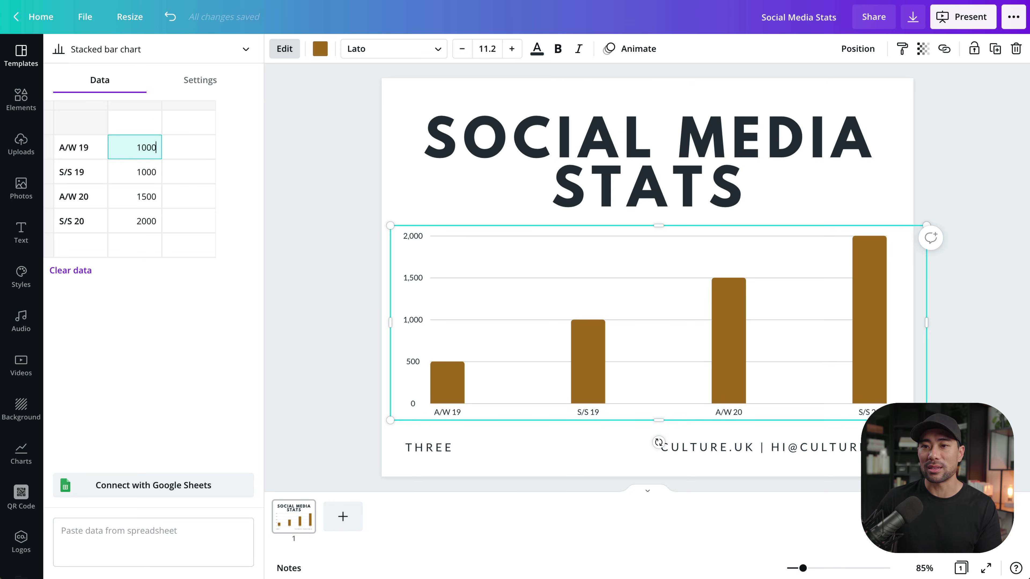
pyautogui.press('Return')
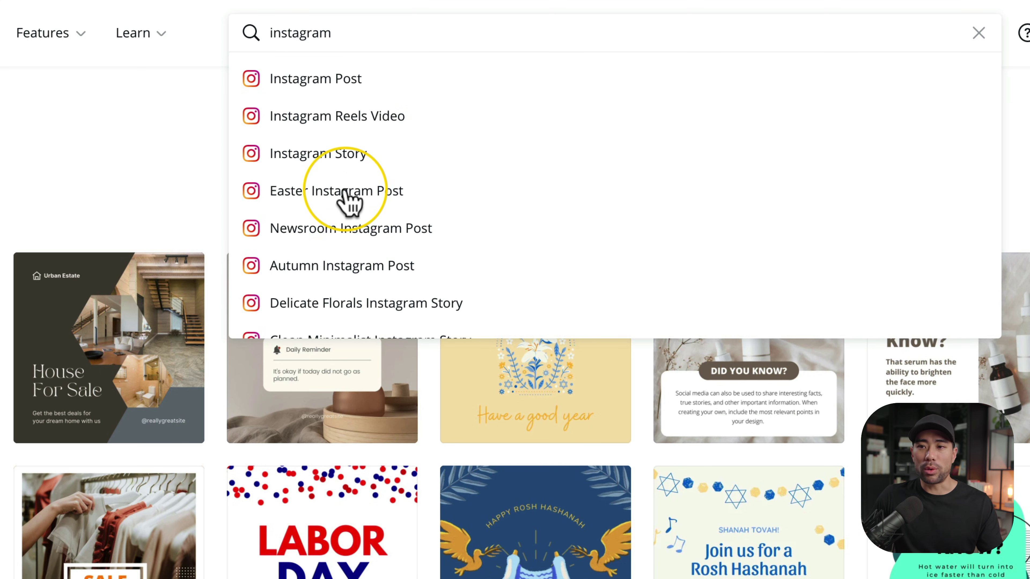
# - Bring up the Instagram Story templates and scroll through them
pyautogui.click(334, 157)
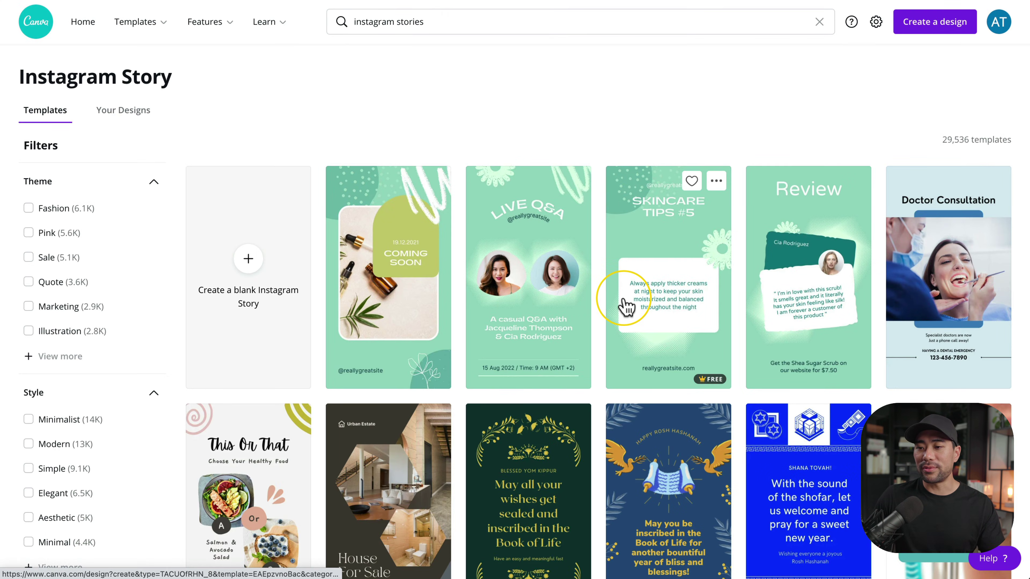
pyautogui.scroll(-4, 625, 303)
pyautogui.scroll(2, 624, 304)
pyautogui.scroll(2, 624, 302)
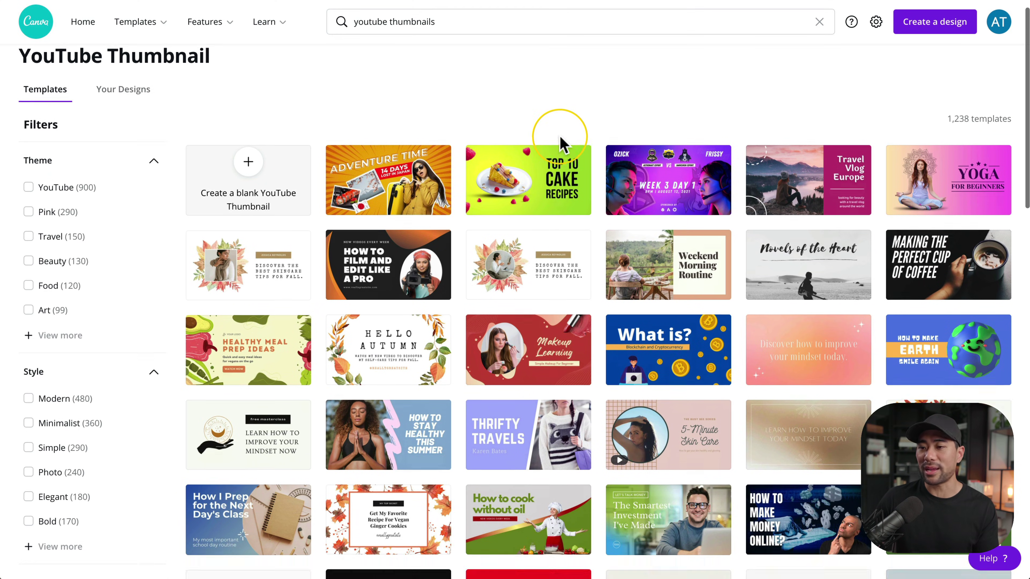
pyautogui.scroll(-5, 561, 143)
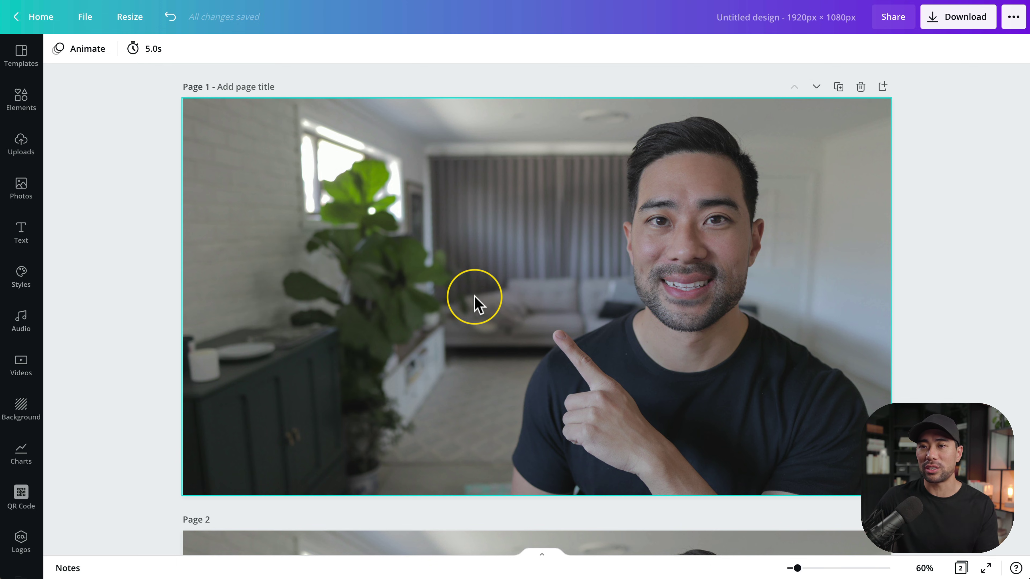
# - Give the page 1 photo contrast 28, brightness 15 and saturation 19
pyautogui.click(362, 291)
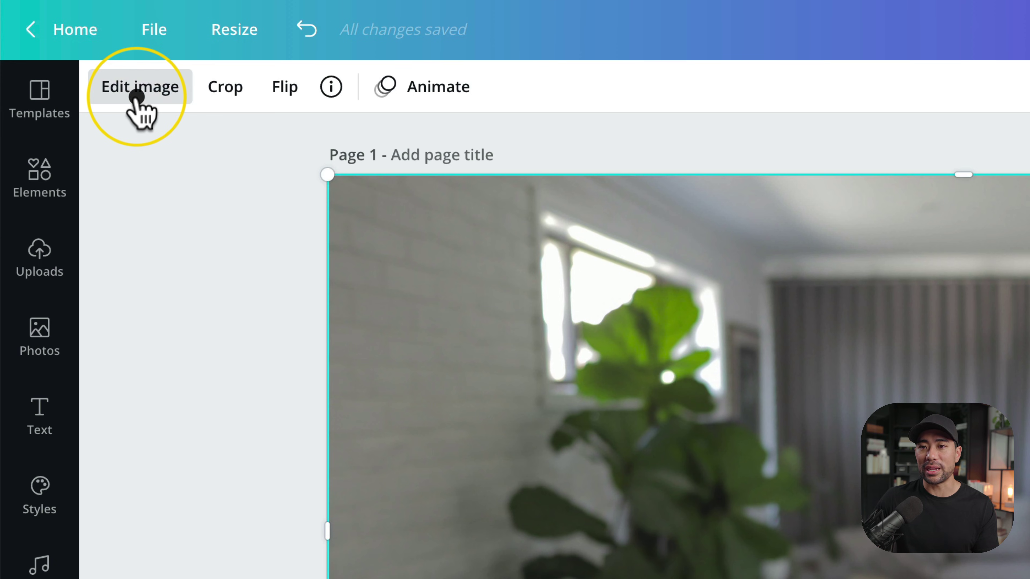
pyautogui.click(137, 98)
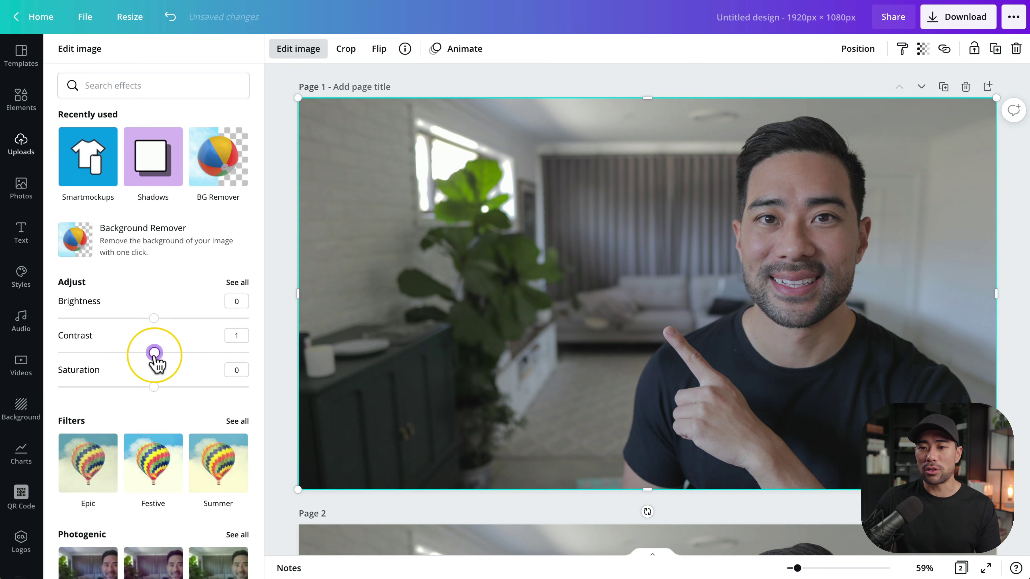
pyautogui.moveTo(155, 353); pyautogui.dragTo(181, 354)
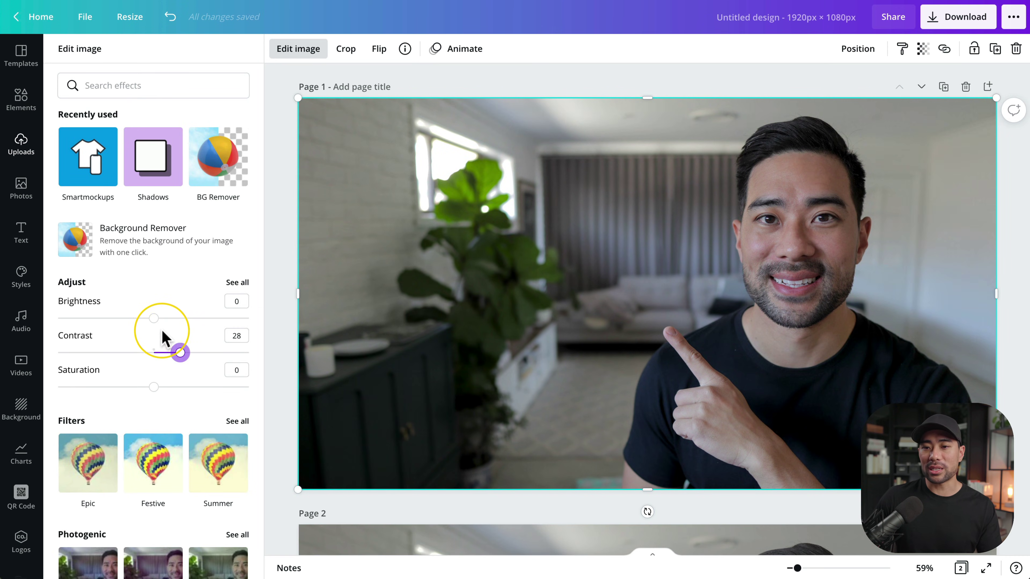
pyautogui.moveTo(154, 318); pyautogui.dragTo(166, 319)
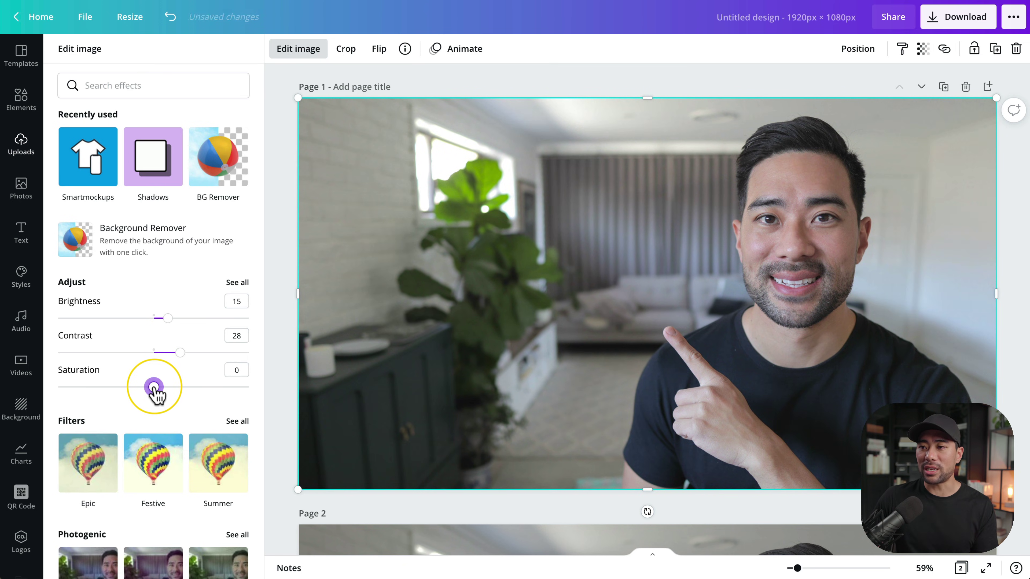
pyautogui.moveTo(154, 387); pyautogui.dragTo(167, 387)
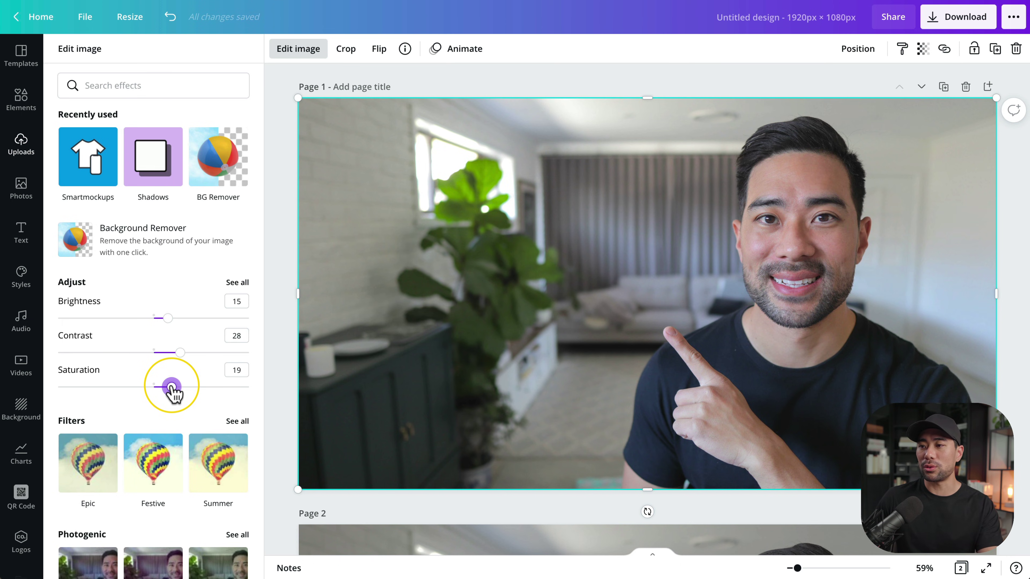
pyautogui.click(1002, 347)
# - Browse the further image effects available for the photo
pyautogui.scroll(-5, 1002, 346)
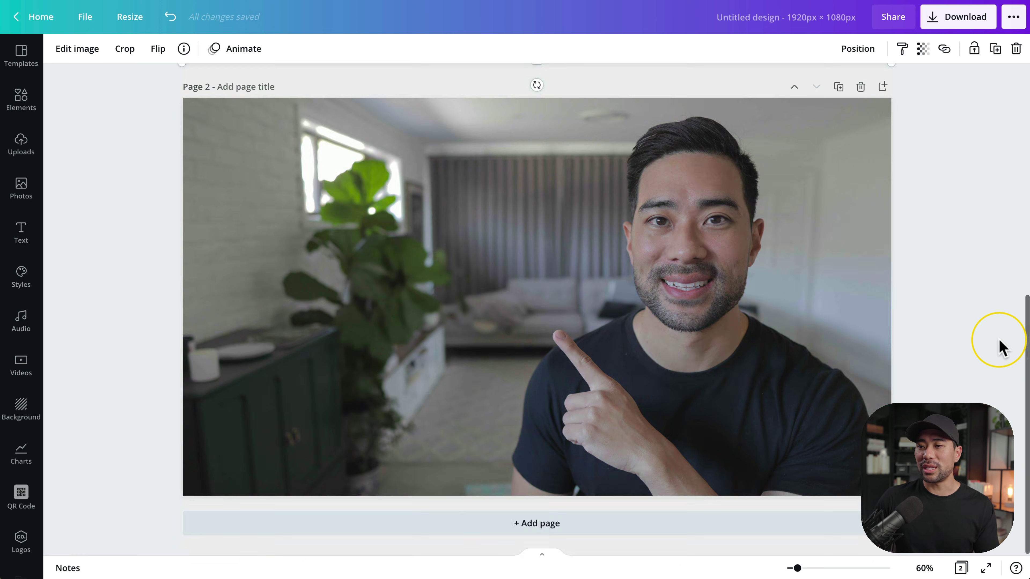
pyautogui.scroll(5, 1002, 346)
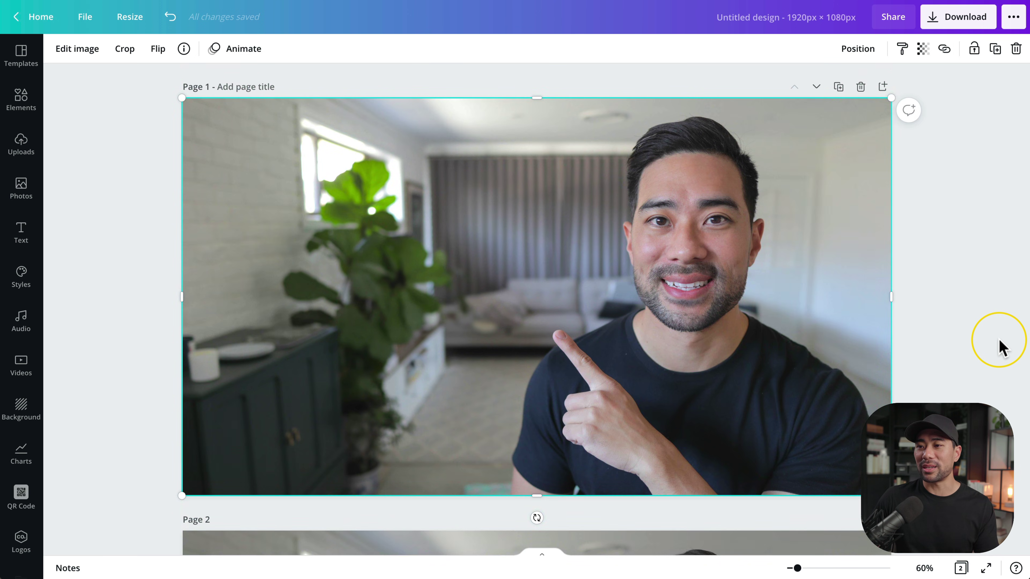
pyautogui.scroll(-5, 1001, 346)
pyautogui.scroll(5, 1000, 345)
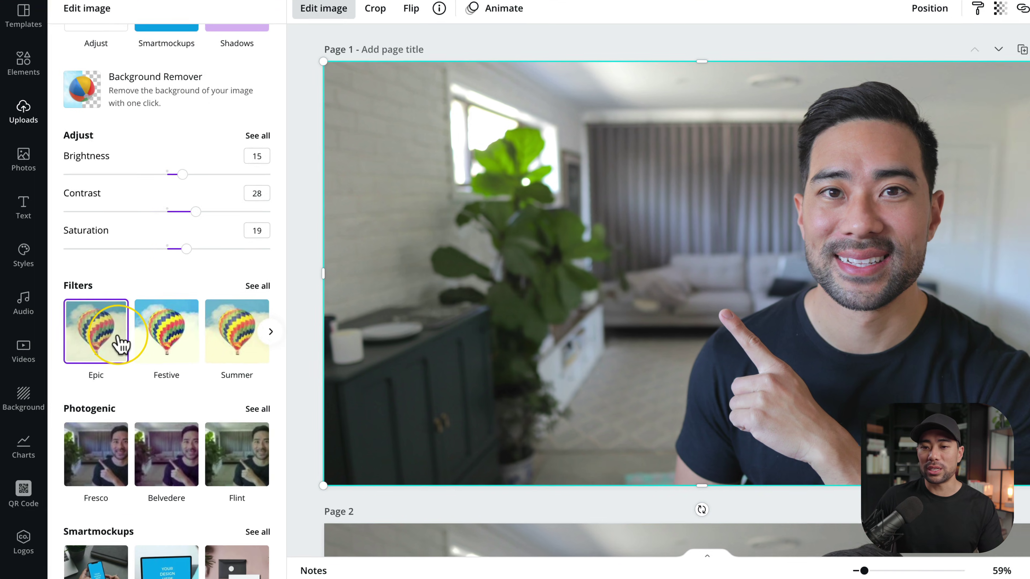
pyautogui.scroll(-4, 103, 338)
pyautogui.click(104, 338)
pyautogui.scroll(-5, 118, 340)
pyautogui.scroll(-8, 138, 314)
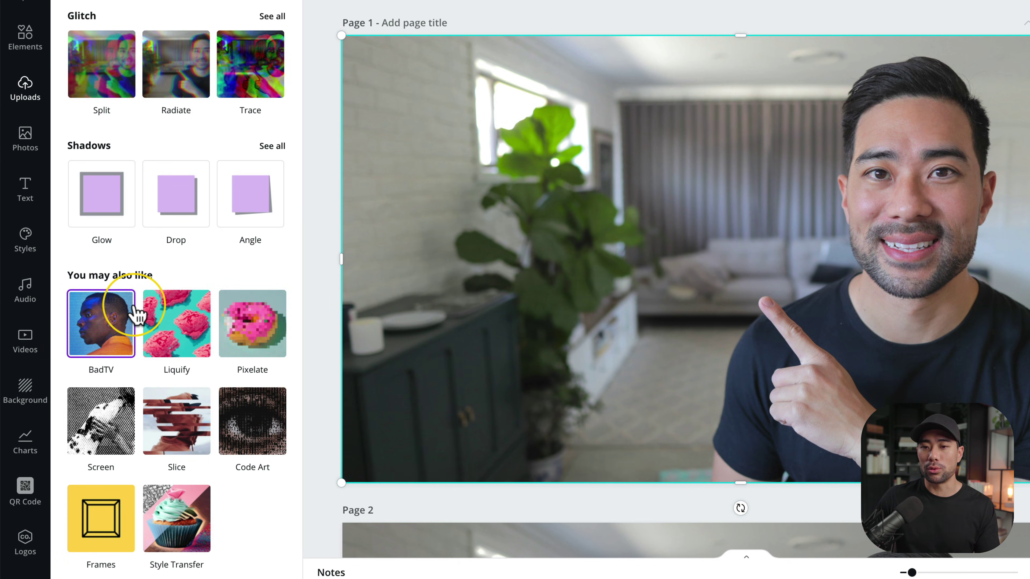